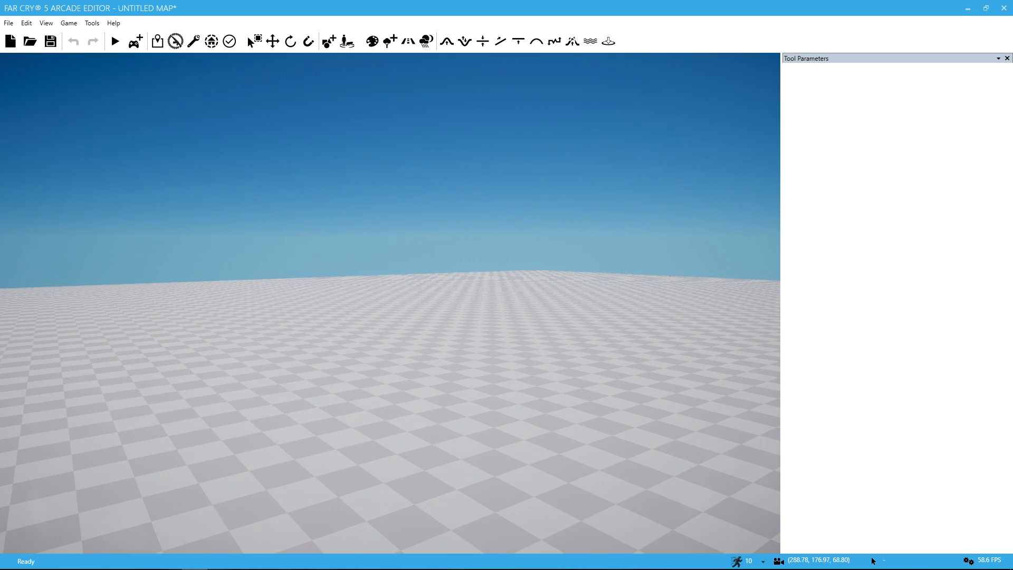
Step: Fly over the empty checkered terrain to examine it from different heights and directions
{"action": "right_click_drag", "start_coordinate": [391, 303], "coordinate": [385, 306]}
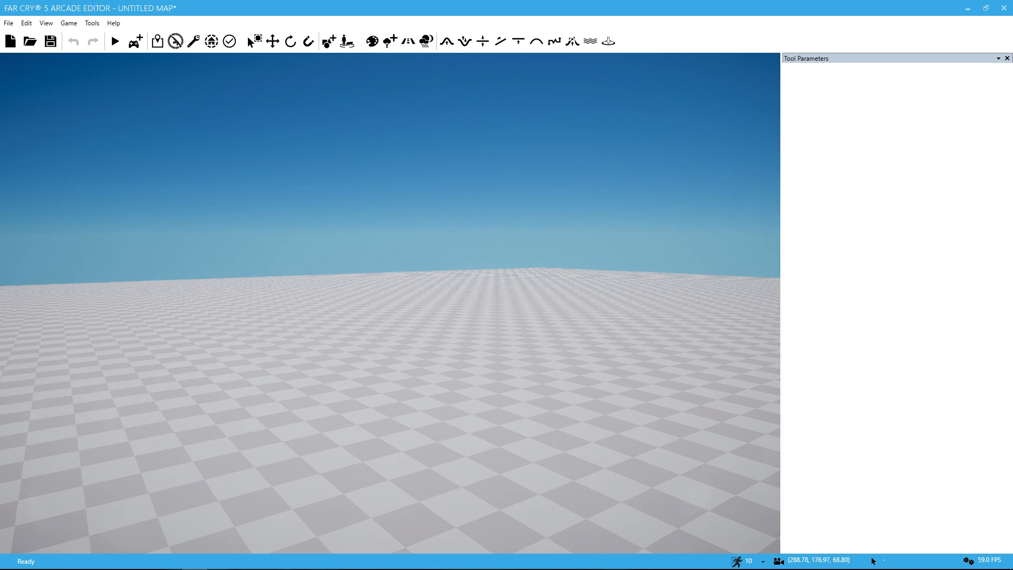
{"action": "right_click_drag", "start_coordinate": [390, 303], "coordinate": [419, 296]}
{"action": "key", "text": "w"}
{"action": "key", "text": "a"}
{"action": "key", "text": "w"}
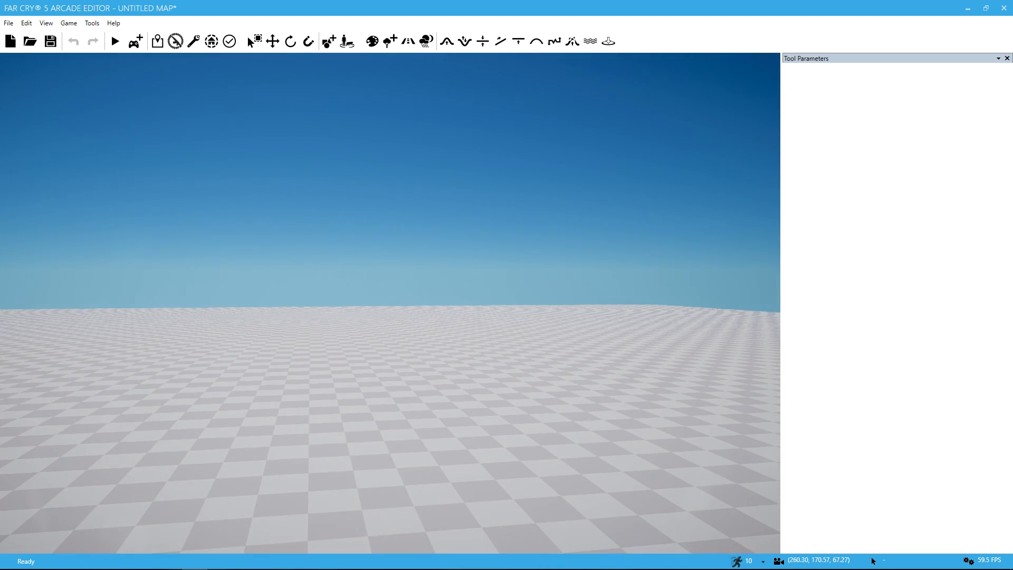
{"action": "right_click_drag", "start_coordinate": [419, 296], "coordinate": [624, 325]}
{"action": "key", "text": "w"}
{"action": "key", "text": "s"}
{"action": "key", "text": "s"}
{"action": "key", "text": "a"}
{"action": "key", "text": "a"}
{"action": "key", "text": "a"}
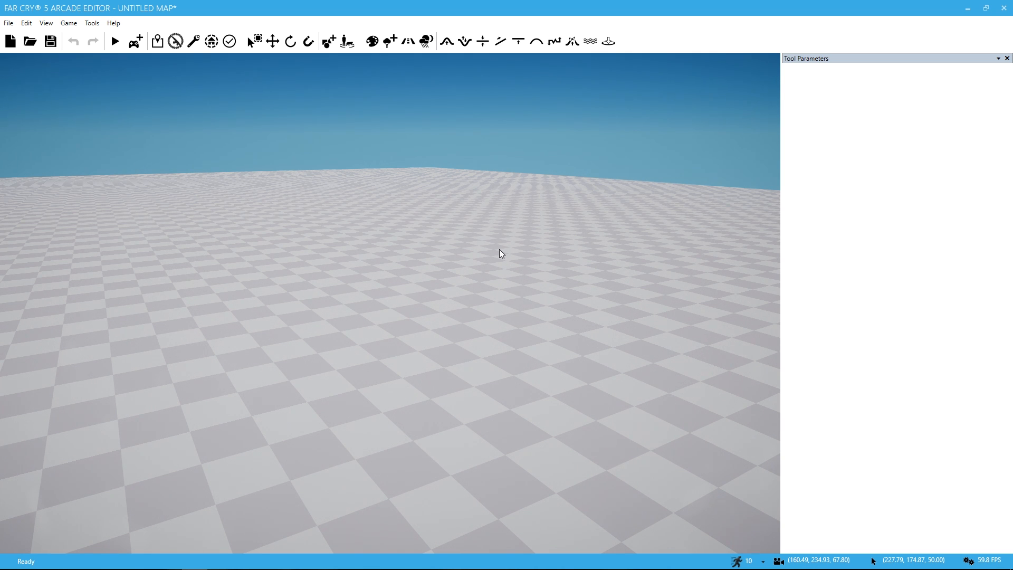
{"action": "mouse_move", "coordinate": [505, 252]}
{"action": "right_mouse_down"}
{"action": "mouse_move", "coordinate": [427, 279]}
{"action": "mouse_move", "coordinate": [449, 282]}
{"action": "mouse_move", "coordinate": [451, 259]}
{"action": "mouse_move", "coordinate": [512, 217]}
{"action": "mouse_move", "coordinate": [498, 247]}
{"action": "right_mouse_up"}
{"action": "key", "text": "w"}
{"action": "key", "text": "a"}
{"action": "key", "text": "d"}
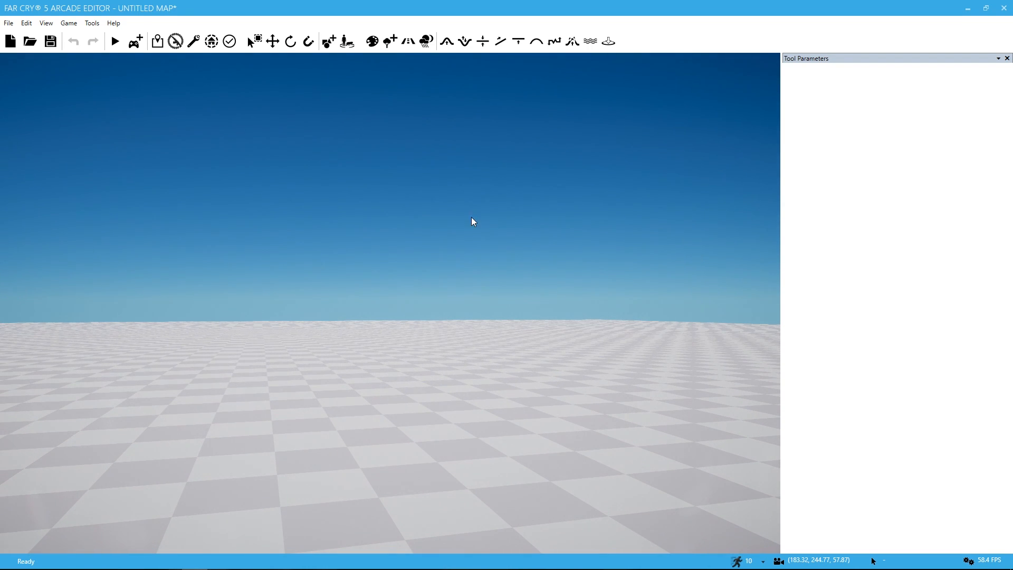
Step: Choose the Fence Corrugated Metal Large object from the industrial fences among the Watch_Dogs structures
{"action": "left_click", "coordinate": [329, 44]}
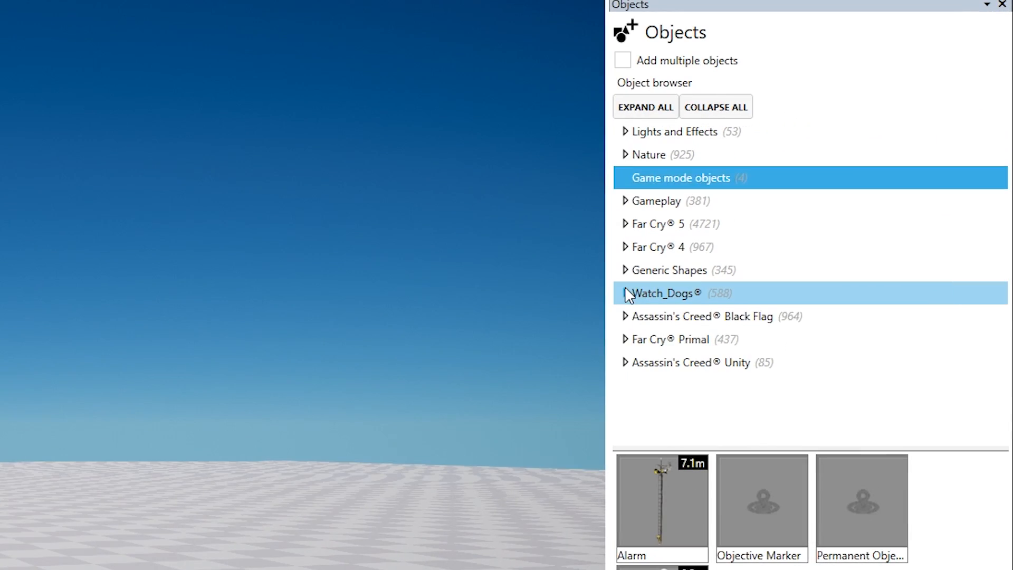
{"action": "left_click", "coordinate": [793, 222]}
{"action": "left_click", "coordinate": [636, 320]}
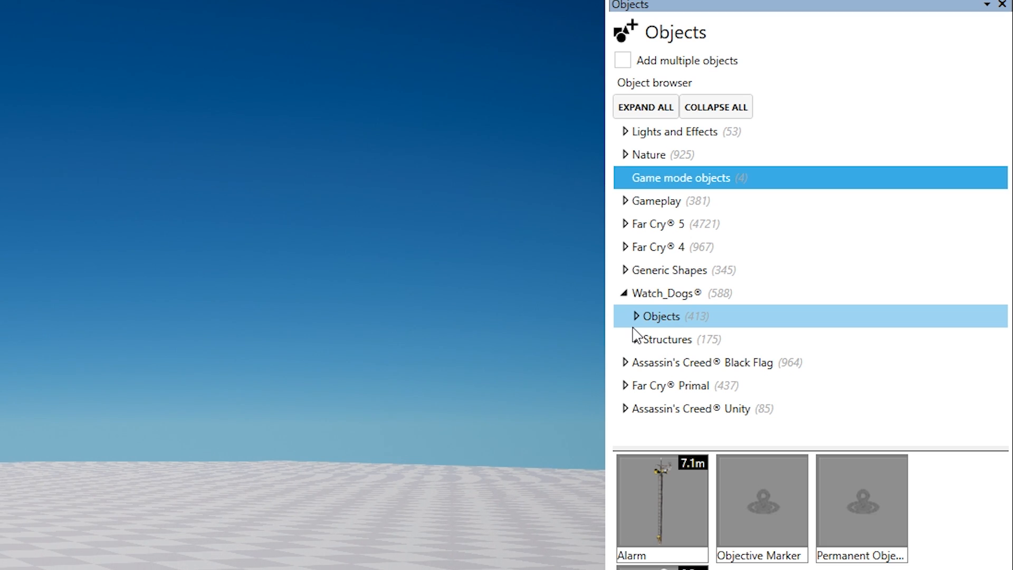
{"action": "left_click", "coordinate": [636, 317]}
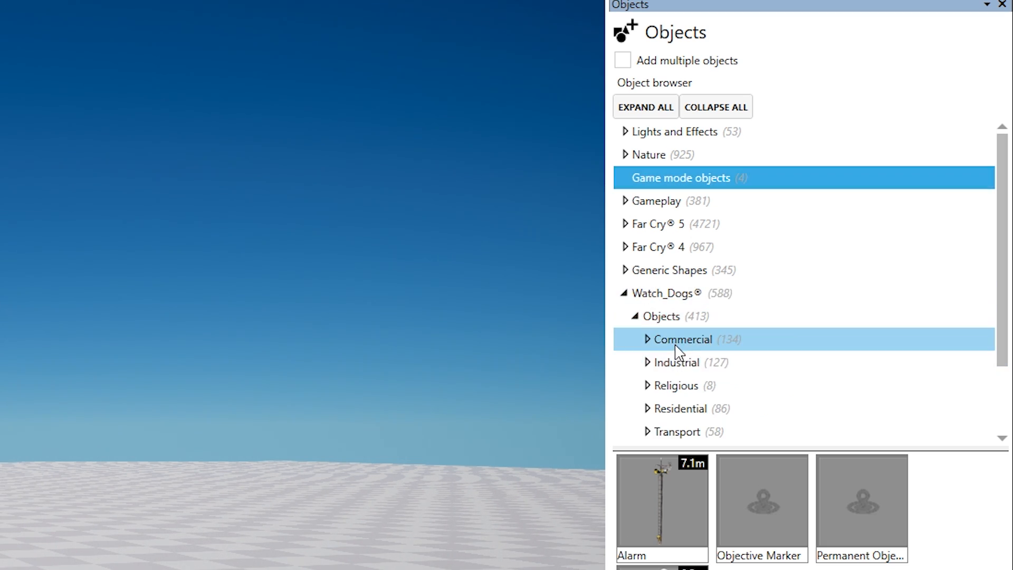
{"action": "left_click", "coordinate": [647, 339]}
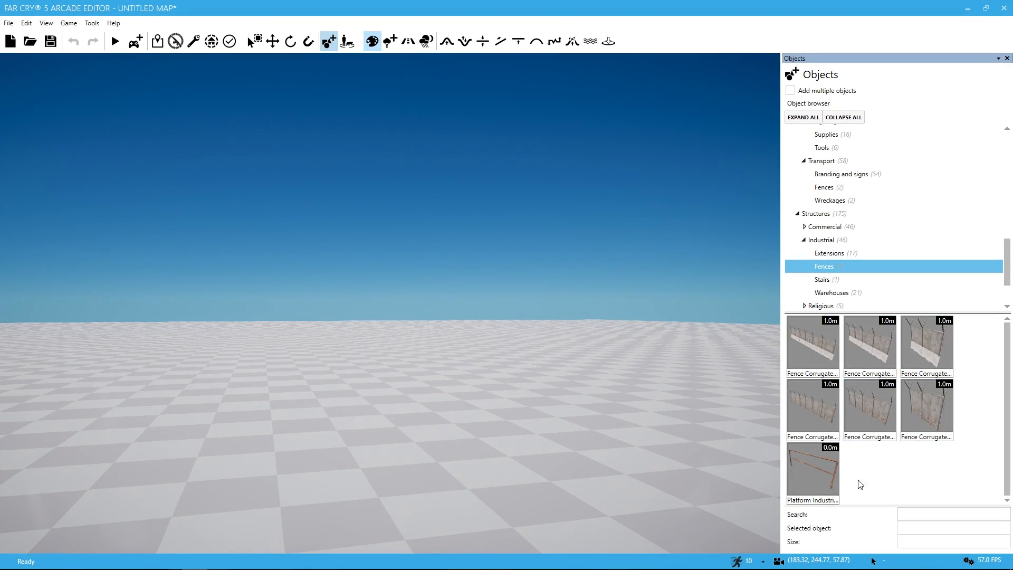
{"action": "left_click", "coordinate": [820, 410]}
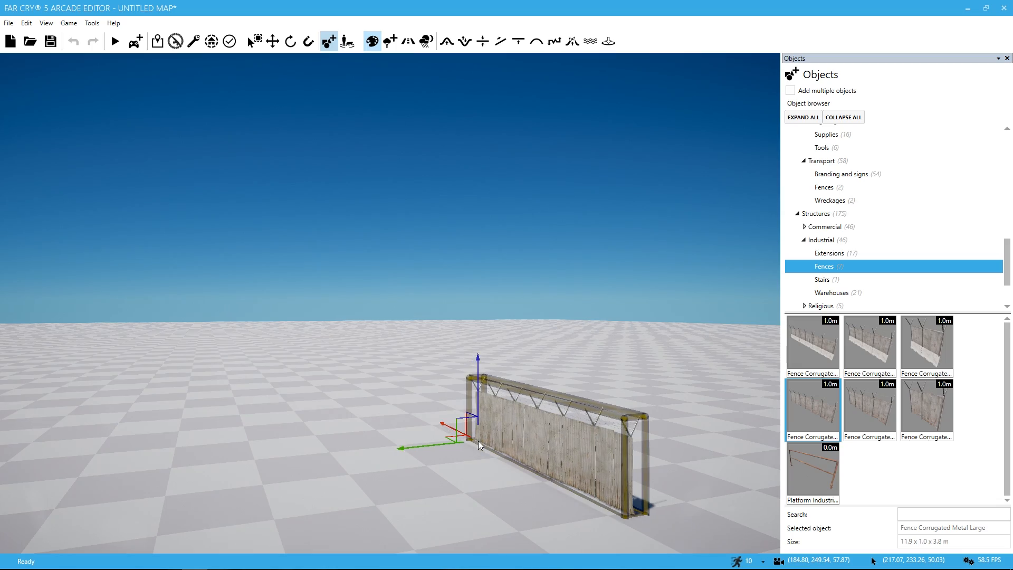
Step: Place the corrugated metal fence section on the open terrain
{"action": "mouse_move", "coordinate": [479, 441]}
{"action": "right_mouse_down"}
{"action": "mouse_move", "coordinate": [596, 528]}
{"action": "mouse_move", "coordinate": [583, 481]}
{"action": "mouse_move", "coordinate": [565, 460]}
{"action": "mouse_move", "coordinate": [538, 460]}
{"action": "mouse_move", "coordinate": [512, 403]}
{"action": "mouse_move", "coordinate": [509, 351]}
{"action": "mouse_move", "coordinate": [498, 502]}
{"action": "mouse_move", "coordinate": [512, 541]}
{"action": "mouse_move", "coordinate": [516, 530]}
{"action": "mouse_move", "coordinate": [508, 550]}
{"action": "mouse_move", "coordinate": [478, 441]}
{"action": "right_mouse_up"}
{"action": "key", "text": "w"}
{"action": "key", "text": "s"}
{"action": "key", "text": "w"}
{"action": "key", "text": "s"}
{"action": "left_click_drag", "start_coordinate": [478, 442], "coordinate": [322, 349]}
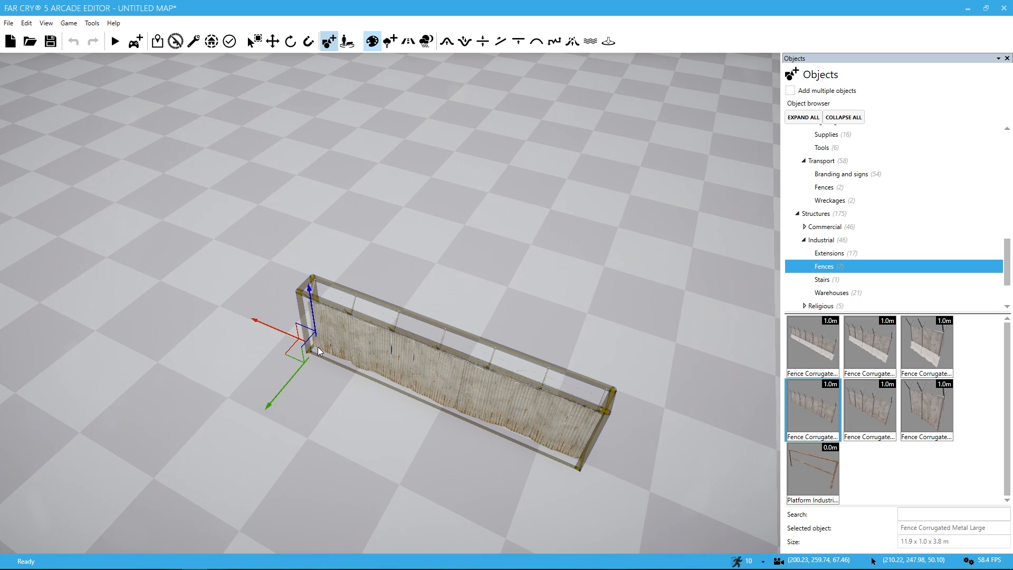
{"action": "left_click", "coordinate": [318, 347]}
{"action": "key", "text": "s"}
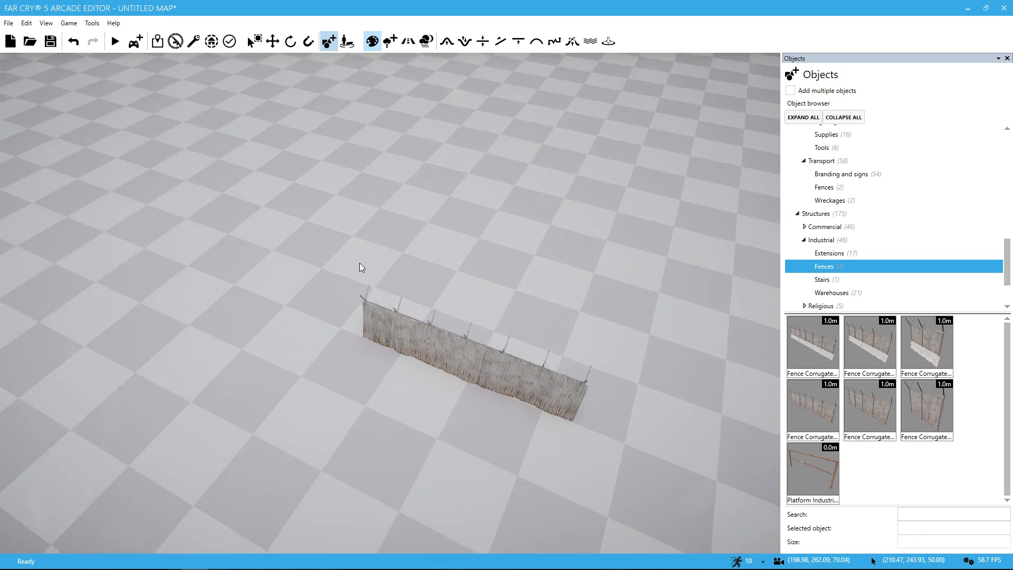
Step: Place a second Fence Corrugated Metal Large in line with the first section, close to its end
{"action": "mouse_move", "coordinate": [360, 263]}
{"action": "right_mouse_down"}
{"action": "mouse_move", "coordinate": [454, 196]}
{"action": "mouse_move", "coordinate": [517, 203]}
{"action": "mouse_move", "coordinate": [427, 224]}
{"action": "mouse_move", "coordinate": [390, 274]}
{"action": "mouse_move", "coordinate": [364, 264]}
{"action": "mouse_move", "coordinate": [349, 317]}
{"action": "mouse_move", "coordinate": [491, 280]}
{"action": "mouse_move", "coordinate": [448, 277]}
{"action": "mouse_move", "coordinate": [449, 240]}
{"action": "mouse_move", "coordinate": [507, 258]}
{"action": "mouse_move", "coordinate": [363, 271]}
{"action": "right_mouse_up"}
{"action": "key", "text": "s"}
{"action": "key", "text": "w"}
{"action": "key", "text": "w"}
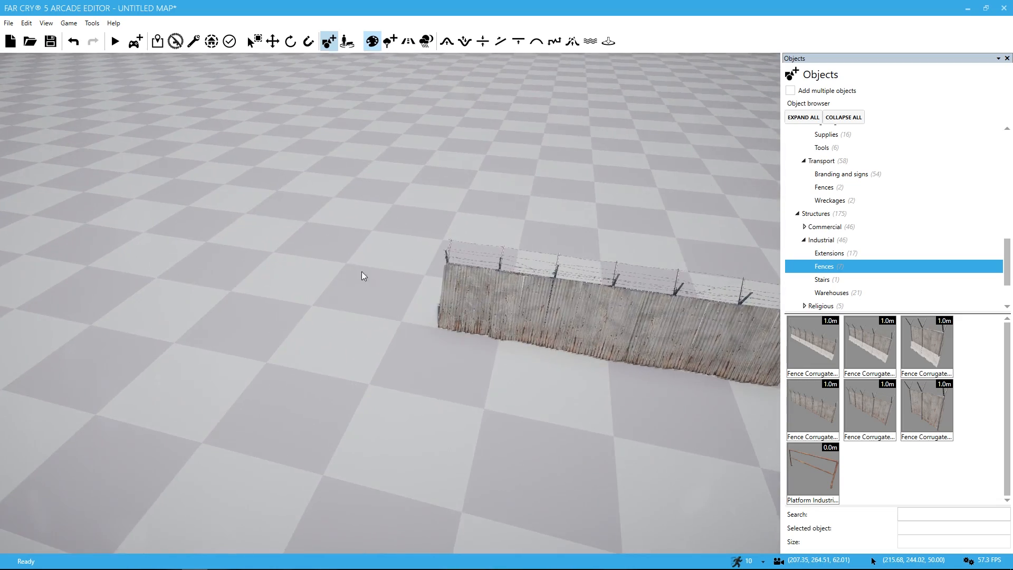
{"action": "key", "text": "a"}
{"action": "left_click", "coordinate": [825, 414]}
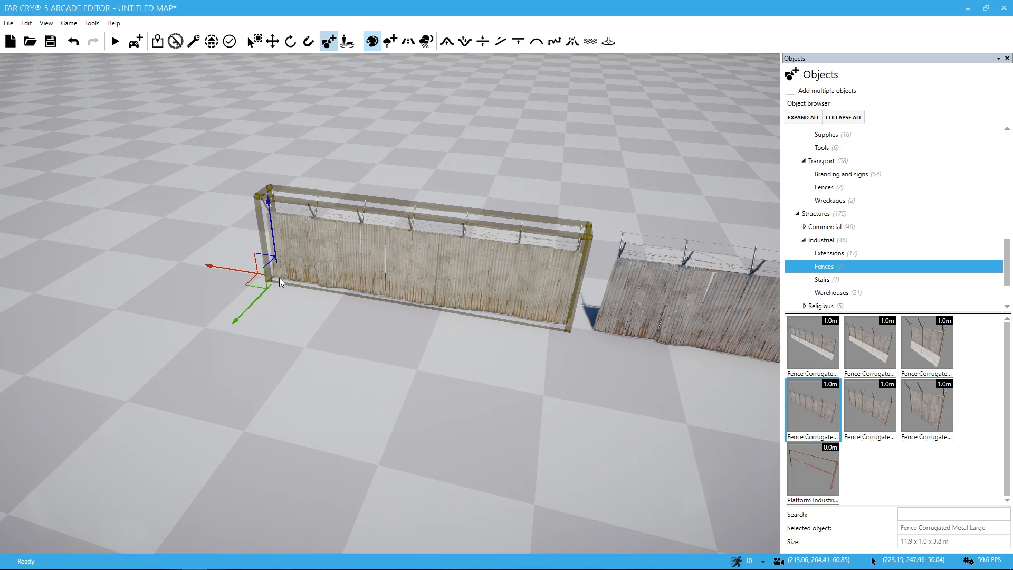
{"action": "left_click", "coordinate": [281, 278]}
Step: Select the first fence section and slide it along its length to close the gap to the second section
{"action": "right_click_drag", "start_coordinate": [282, 278], "coordinate": [528, 174]}
{"action": "key", "text": "w"}
{"action": "key", "text": "w"}
{"action": "key", "text": "w"}
{"action": "key", "text": "s"}
{"action": "key", "text": "w"}
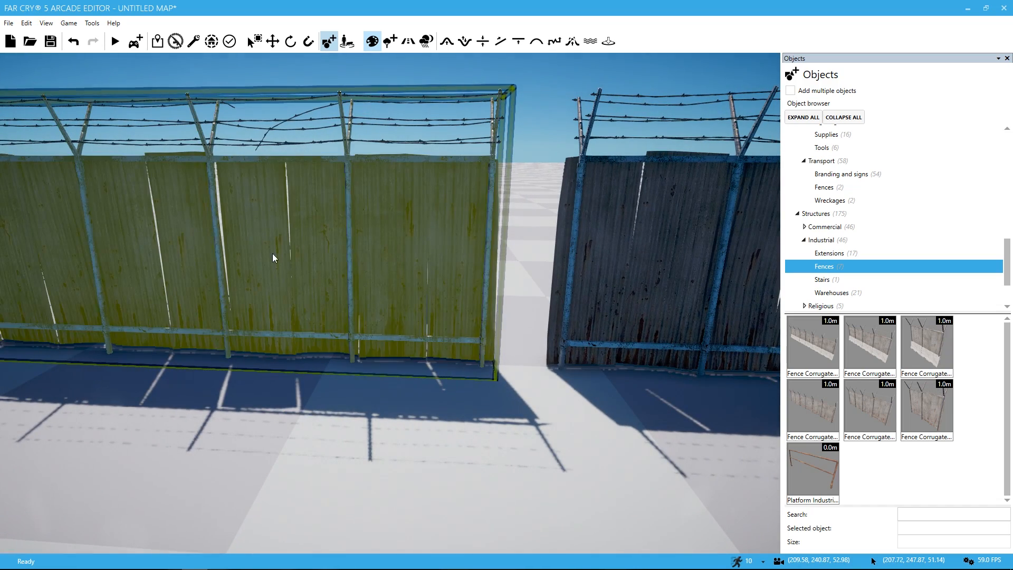
{"action": "left_click", "coordinate": [348, 270]}
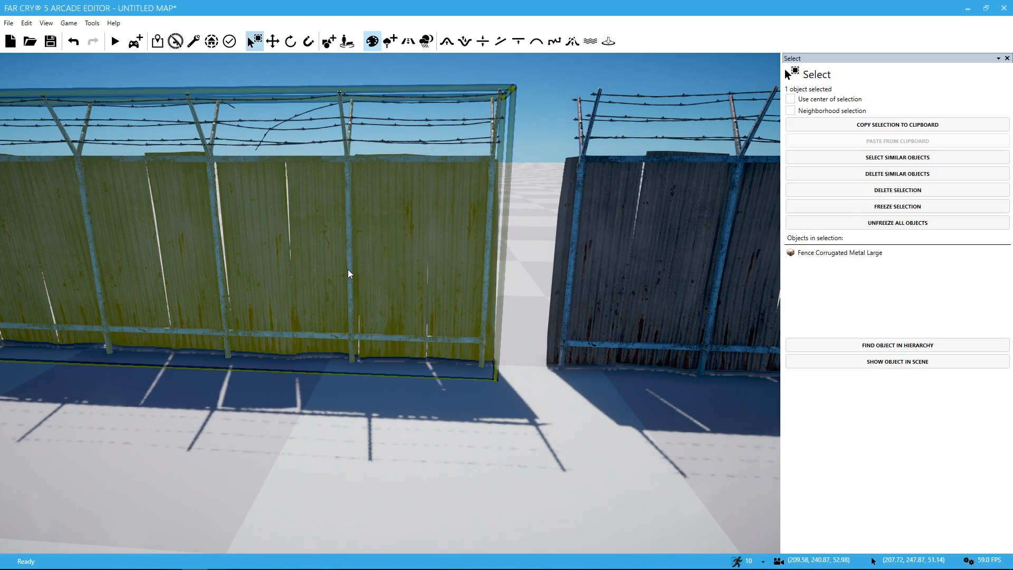
{"action": "key", "text": "s"}
{"action": "left_click_drag", "start_coordinate": [533, 350], "coordinate": [580, 353]}
{"action": "key", "text": "w"}
{"action": "right_click_drag", "start_coordinate": [544, 359], "coordinate": [707, 390]}
{"action": "key", "text": "s"}
{"action": "right_click_drag", "start_coordinate": [454, 385], "coordinate": [490, 280]}
{"action": "left_click", "coordinate": [503, 395]}
{"action": "key", "text": "w"}
{"action": "key", "text": "w"}
{"action": "right_click_drag", "start_coordinate": [458, 397], "coordinate": [416, 397]}
Step: Examine the two joined fence sections from several angles and distances
{"action": "key", "text": "d"}
{"action": "key", "text": "s"}
{"action": "key", "text": "s"}
{"action": "key", "text": "s"}
{"action": "key", "text": "s"}
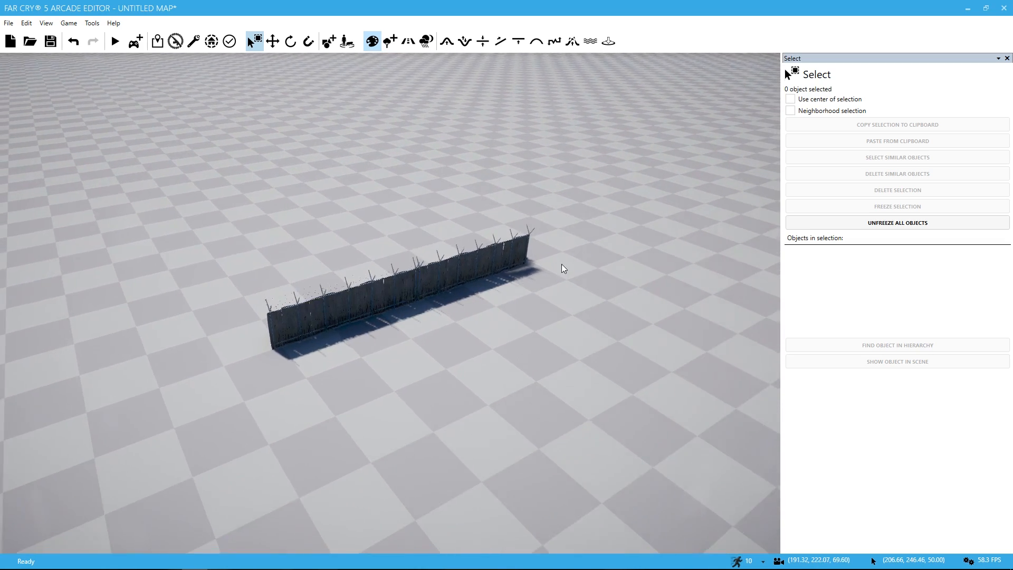
{"action": "key", "text": "d"}
{"action": "right_click_drag", "start_coordinate": [512, 285], "coordinate": [548, 303]}
{"action": "key", "text": "s"}
{"action": "key", "text": "a"}
{"action": "key", "text": "w"}
{"action": "key", "text": "a"}
{"action": "key", "text": "a"}
{"action": "right_click_drag", "start_coordinate": [405, 300], "coordinate": [406, 302]}
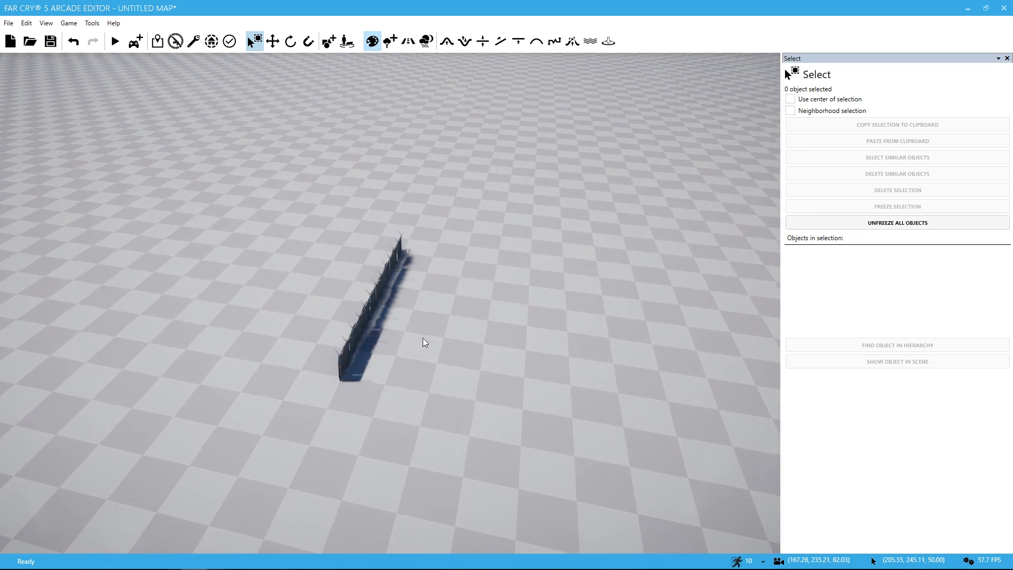
{"action": "key", "text": "d"}
{"action": "right_click_drag", "start_coordinate": [423, 338], "coordinate": [334, 343]}
{"action": "key", "text": "w"}
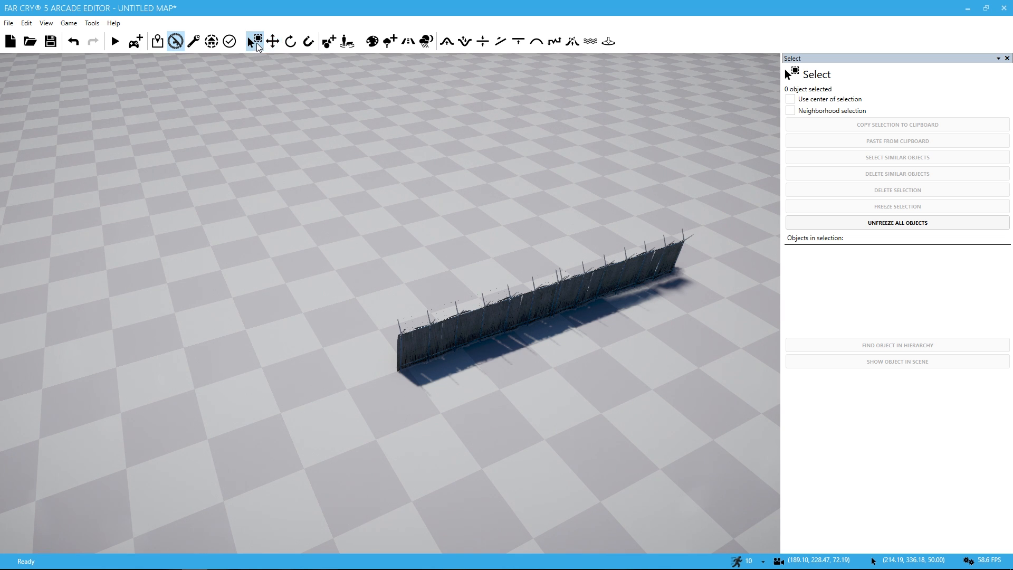
Step: Select both fence sections together and copy them to the clipboard
{"action": "left_click_drag", "start_coordinate": [438, 266], "coordinate": [717, 384]}
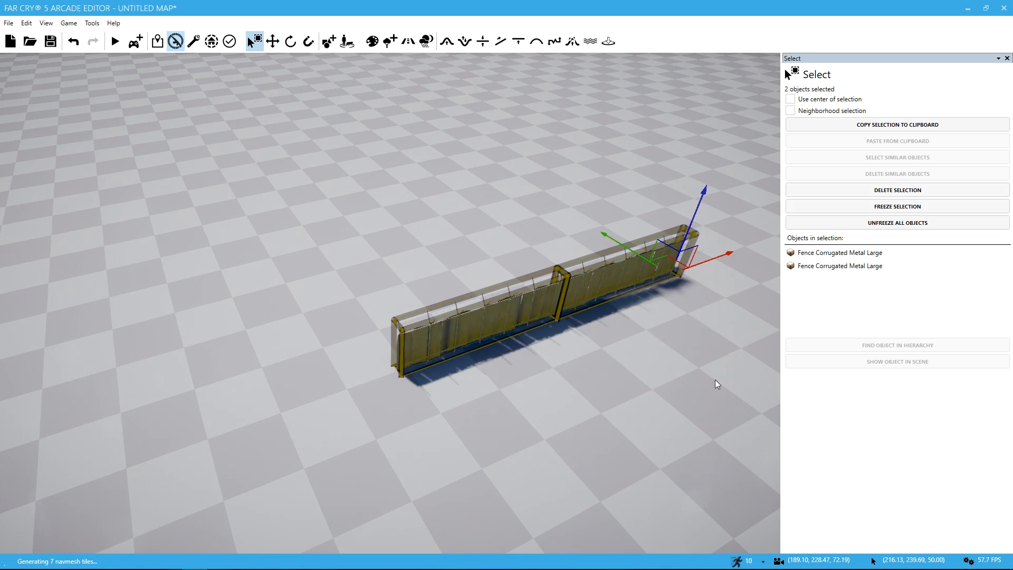
{"action": "key", "text": "s"}
{"action": "key", "text": "d"}
{"action": "right_click_drag", "start_coordinate": [671, 371], "coordinate": [586, 344]}
{"action": "key", "text": "d"}
{"action": "key", "text": "s"}
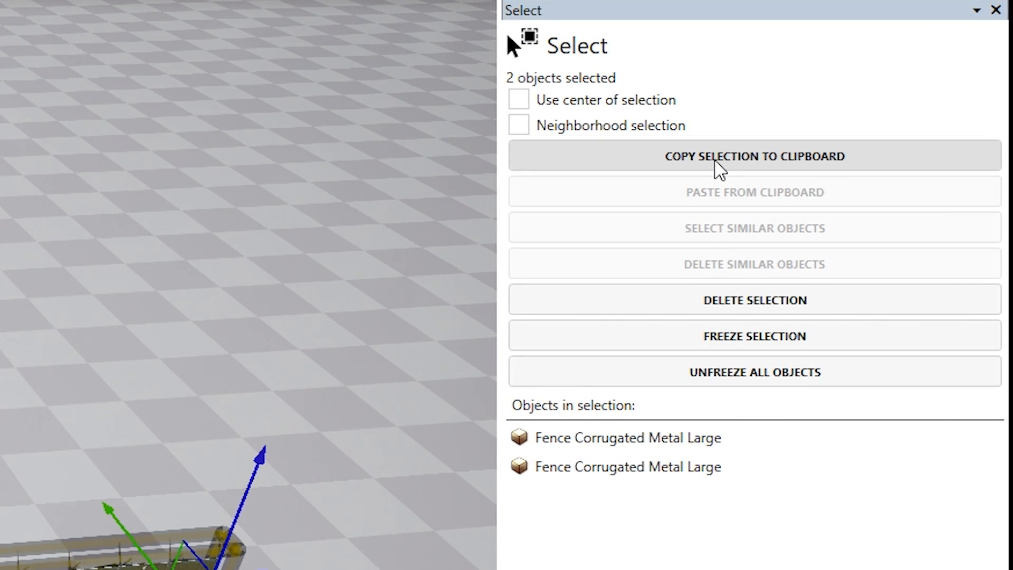
{"action": "left_click", "coordinate": [721, 168]}
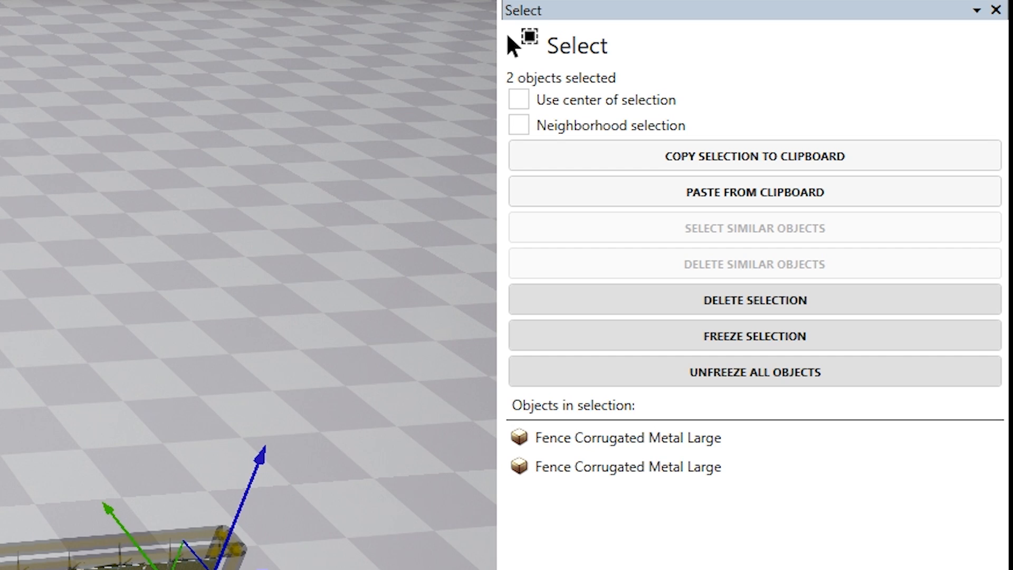
Step: Paste the copied fence pair and place it in line with the original run, leaving a small gap between them
{"action": "left_click", "coordinate": [707, 202]}
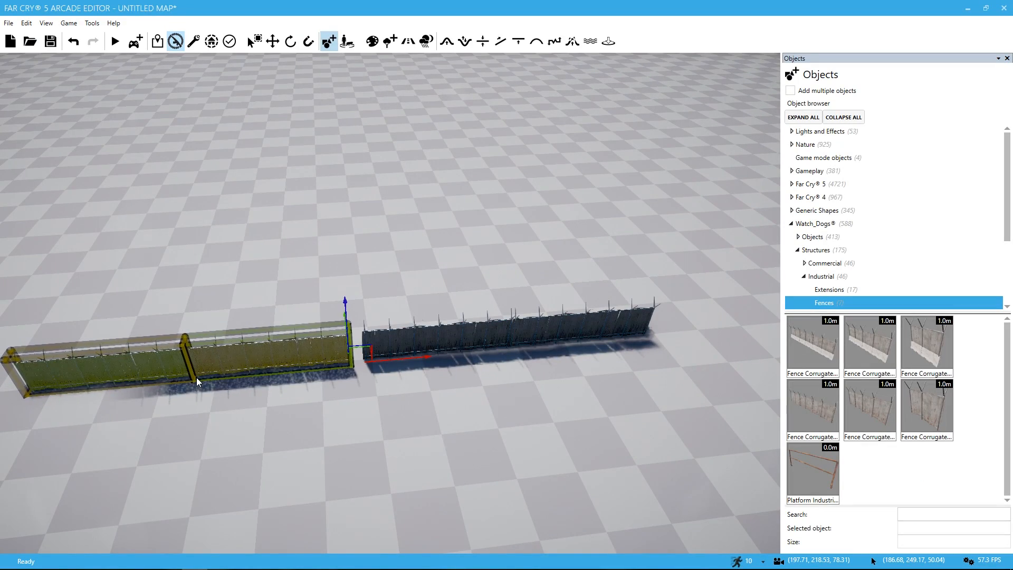
{"action": "left_click", "coordinate": [201, 374]}
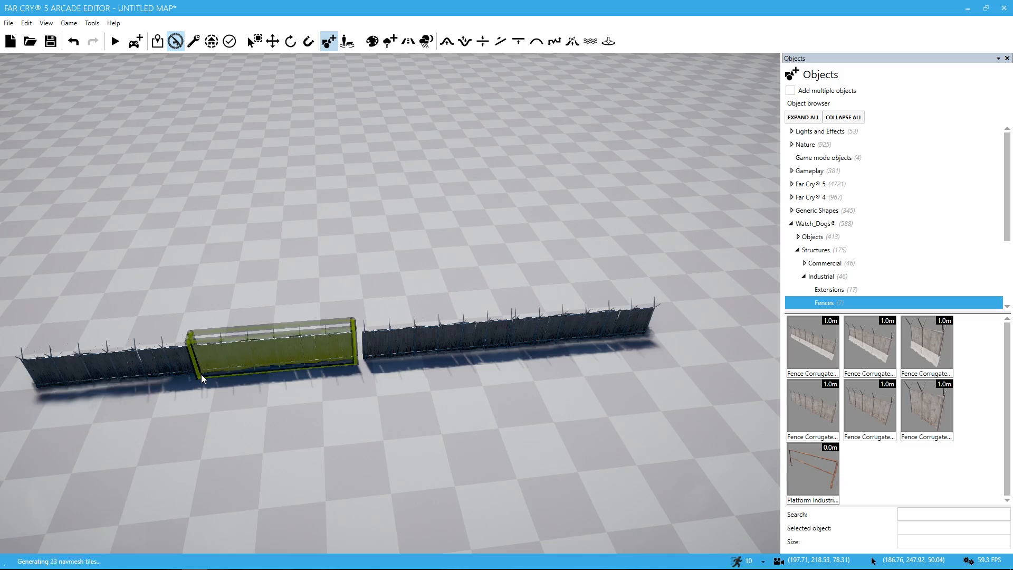
{"action": "key", "text": "w"}
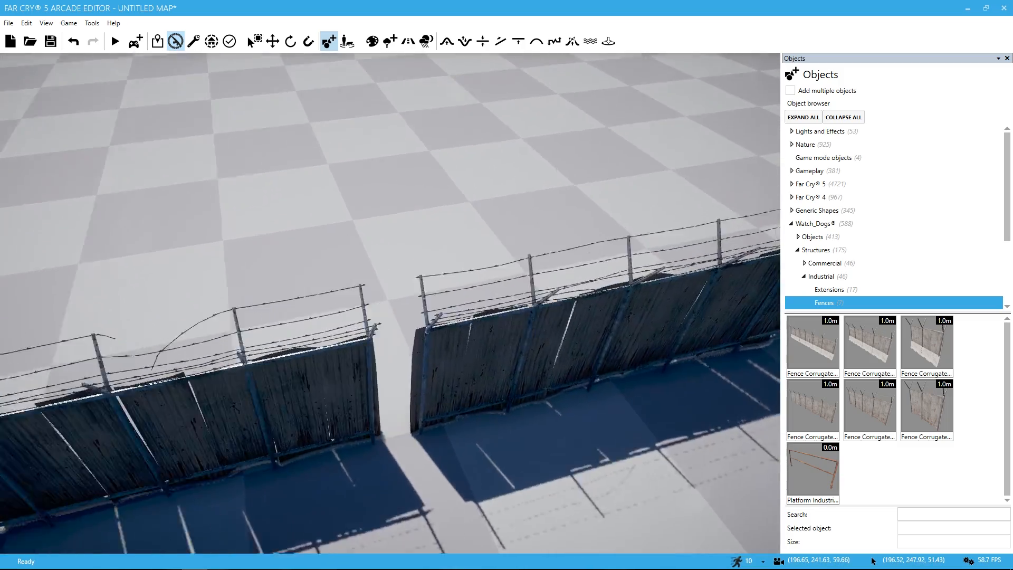
{"action": "key", "text": "s"}
{"action": "key", "text": "s"}
{"action": "key", "text": "a"}
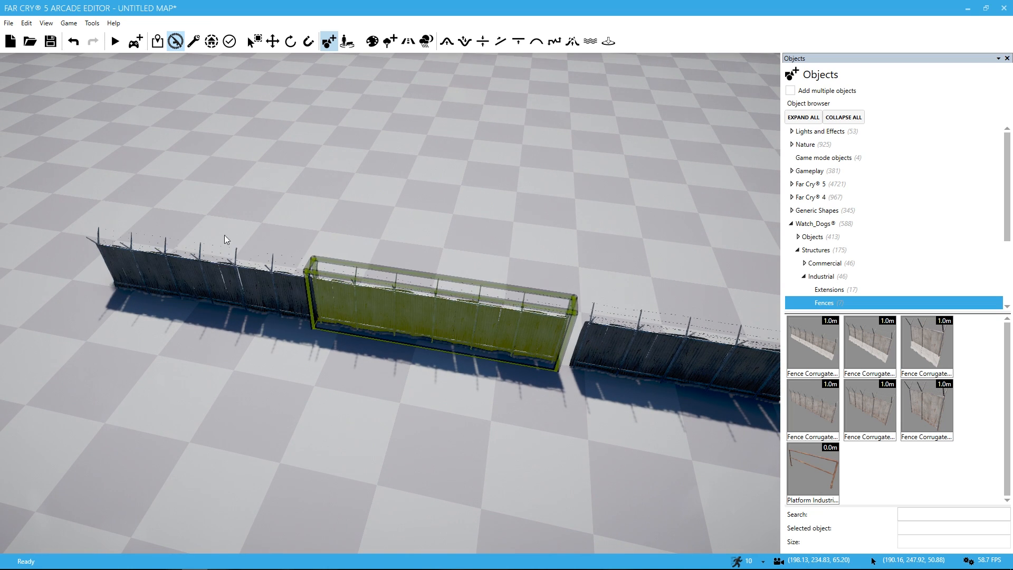
Step: Select the pasted fence pair and try moving it away from the original run with snap grid sizes of 1.00 and 7.00
{"action": "left_click", "coordinate": [255, 41]}
{"action": "mouse_move", "coordinate": [149, 151]}
{"action": "left_mouse_down"}
{"action": "mouse_move", "coordinate": [396, 355]}
{"action": "mouse_move", "coordinate": [427, 362]}
{"action": "left_mouse_up"}
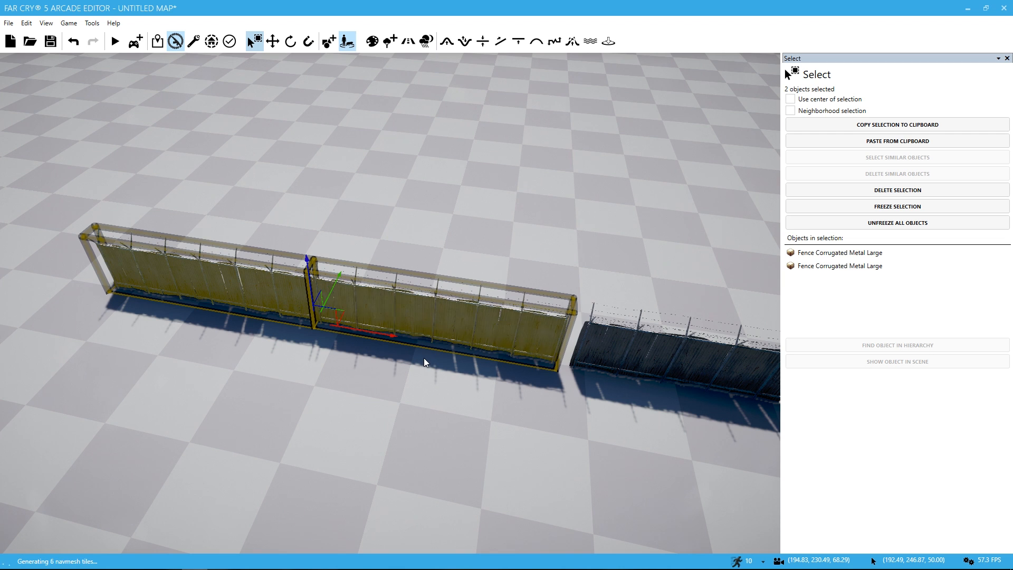
{"action": "left_click", "coordinate": [271, 42]}
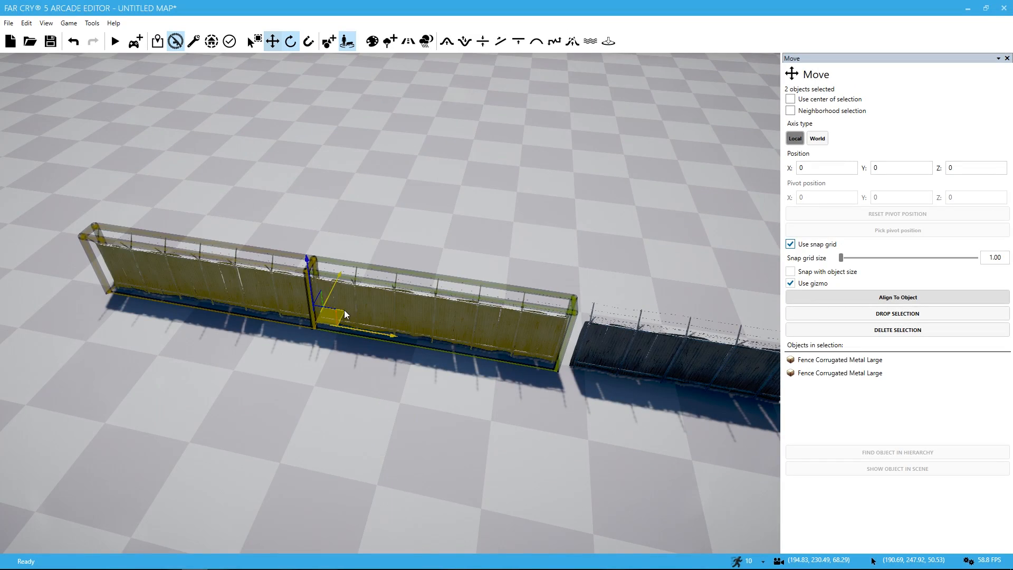
{"action": "left_click_drag", "start_coordinate": [334, 279], "coordinate": [301, 293]}
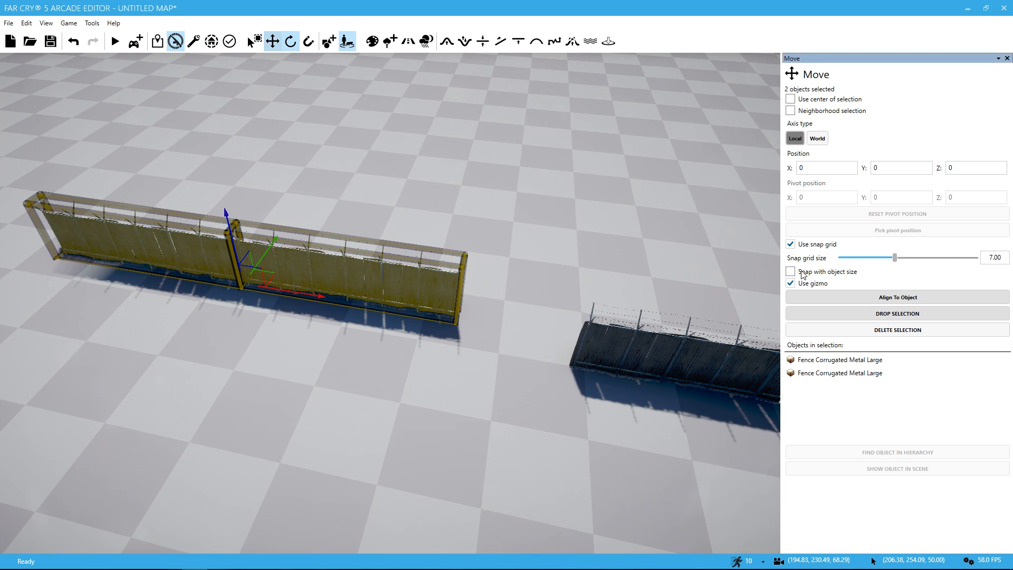
{"action": "left_click_drag", "start_coordinate": [320, 294], "coordinate": [365, 305]}
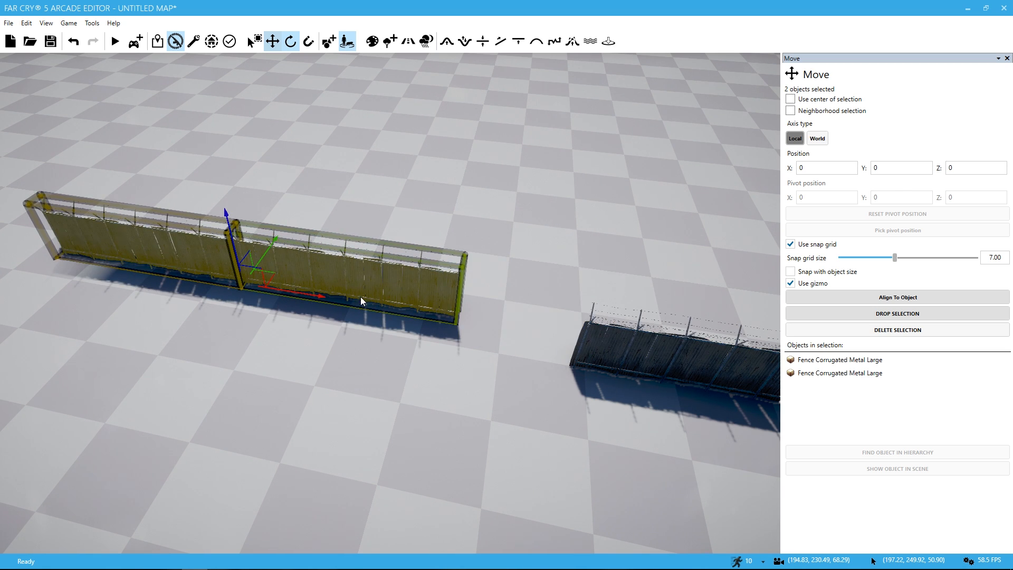
{"action": "mouse_move", "coordinate": [263, 269]}
{"action": "left_mouse_down"}
{"action": "mouse_move", "coordinate": [253, 292]}
{"action": "mouse_move", "coordinate": [260, 276]}
{"action": "left_mouse_up"}
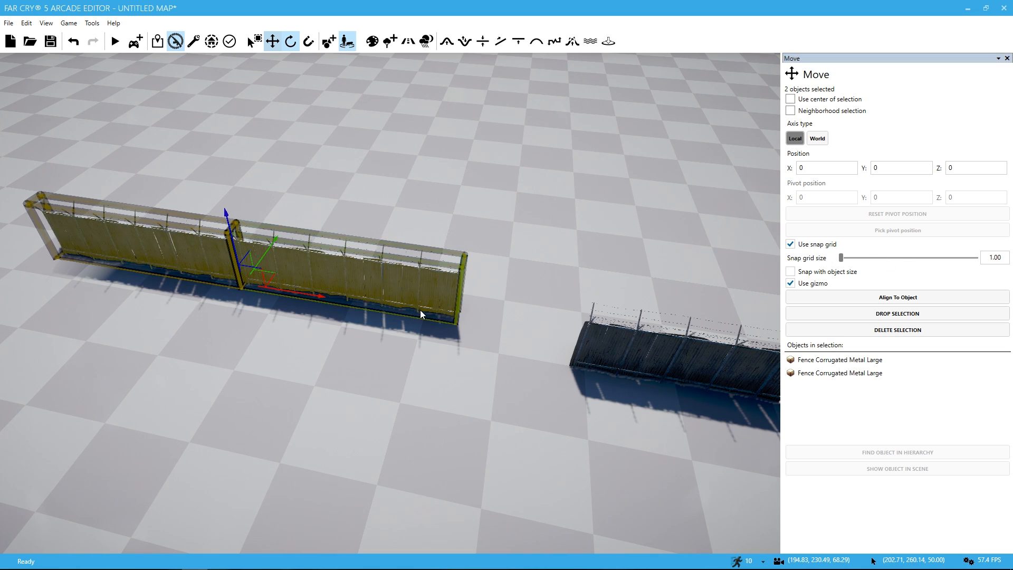
Step: Move the fence pair back toward the end of the original run with a snap grid size of 1.00
{"action": "scroll", "coordinate": [420, 310], "scroll_direction": "up", "scroll_amount": 5}
{"action": "scroll", "coordinate": [420, 310], "scroll_direction": "down", "scroll_amount": 5}
{"action": "scroll", "coordinate": [428, 309], "scroll_direction": "up", "scroll_amount": 4}
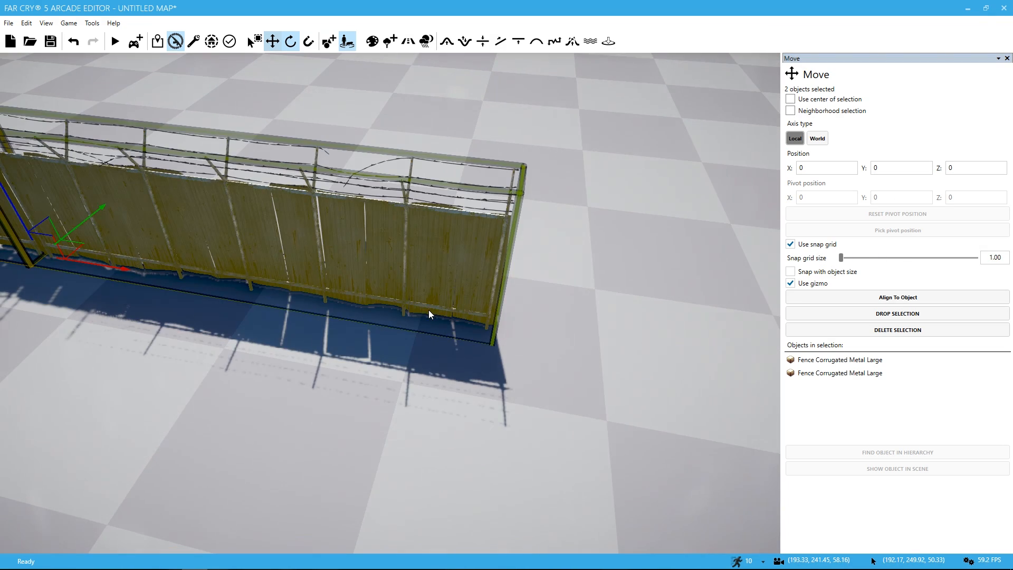
{"action": "scroll", "coordinate": [161, 285], "scroll_direction": "down", "scroll_amount": 3}
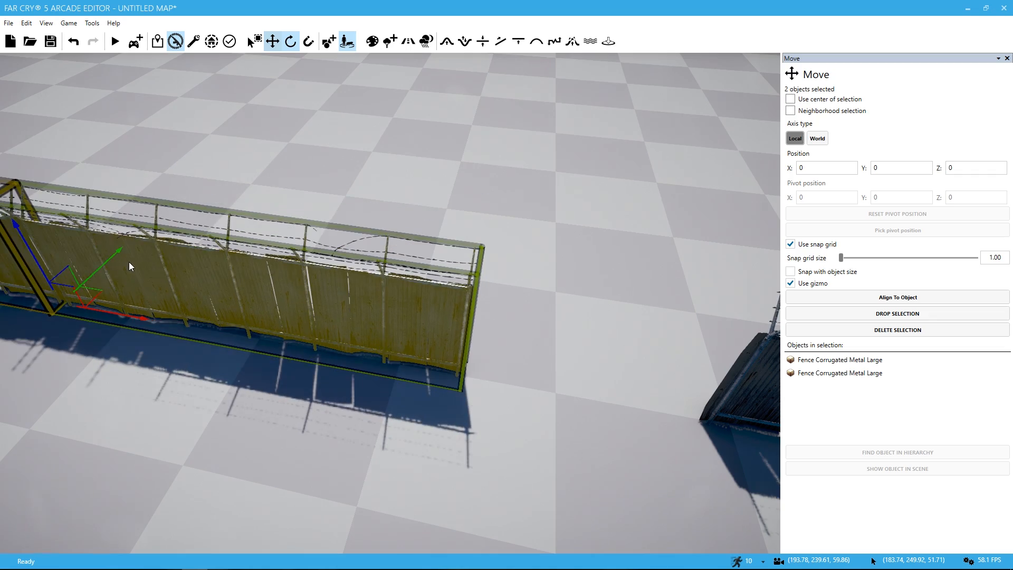
{"action": "left_click_drag", "start_coordinate": [129, 262], "coordinate": [309, 350]}
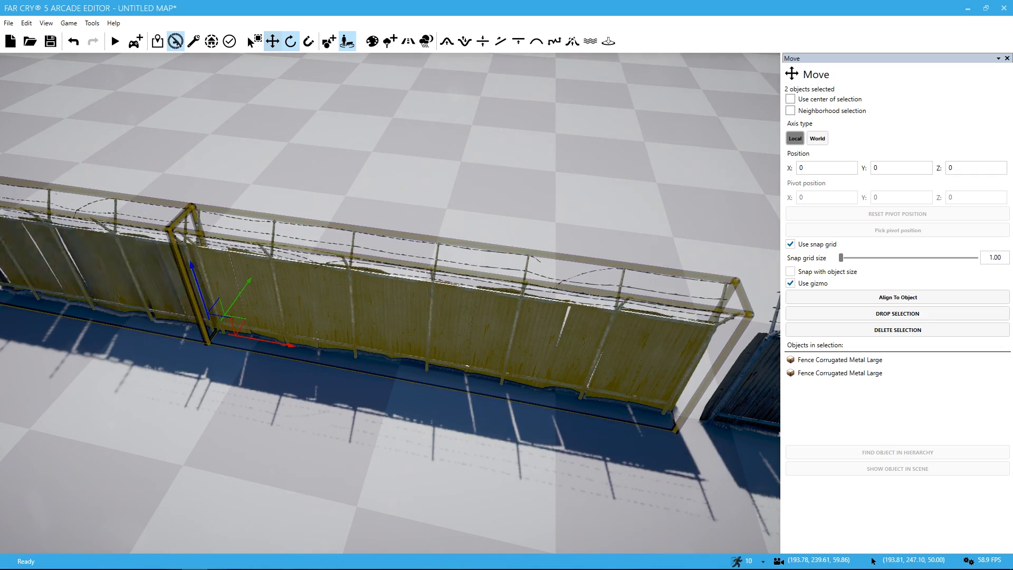
Step: Check the joint between the fence pair and the original run from above, and turn off grid snapping for moves
{"action": "key", "text": "d"}
{"action": "right_click_drag", "start_coordinate": [309, 351], "coordinate": [153, 369]}
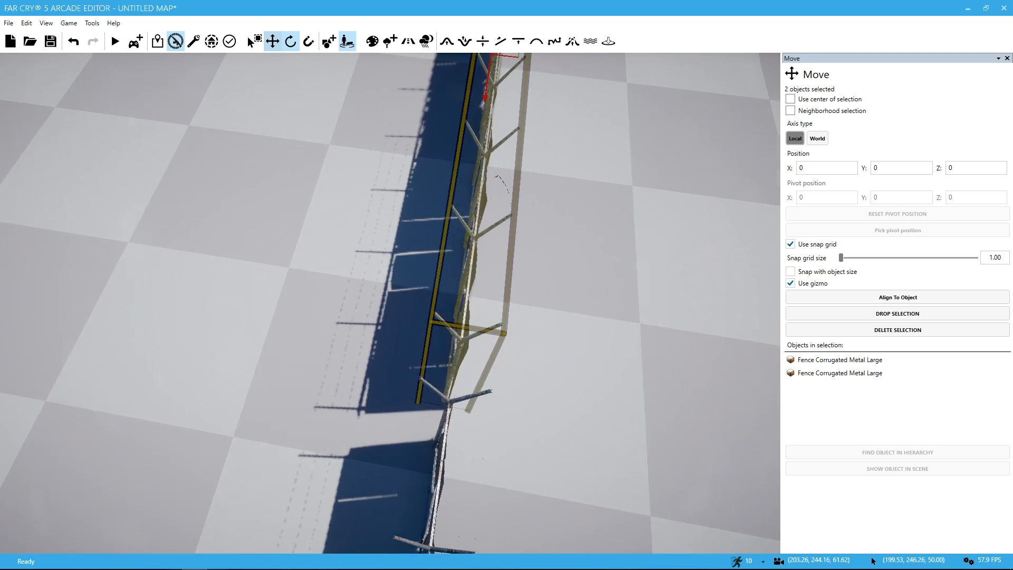
{"action": "key", "text": "d"}
{"action": "key", "text": "w"}
{"action": "right_click_drag", "start_coordinate": [514, 389], "coordinate": [743, 334]}
{"action": "key", "text": "s"}
{"action": "right_click_drag", "start_coordinate": [791, 206], "coordinate": [796, 260]}
{"action": "left_click", "coordinate": [791, 246]}
{"action": "key", "text": "a"}
{"action": "key", "text": "a"}
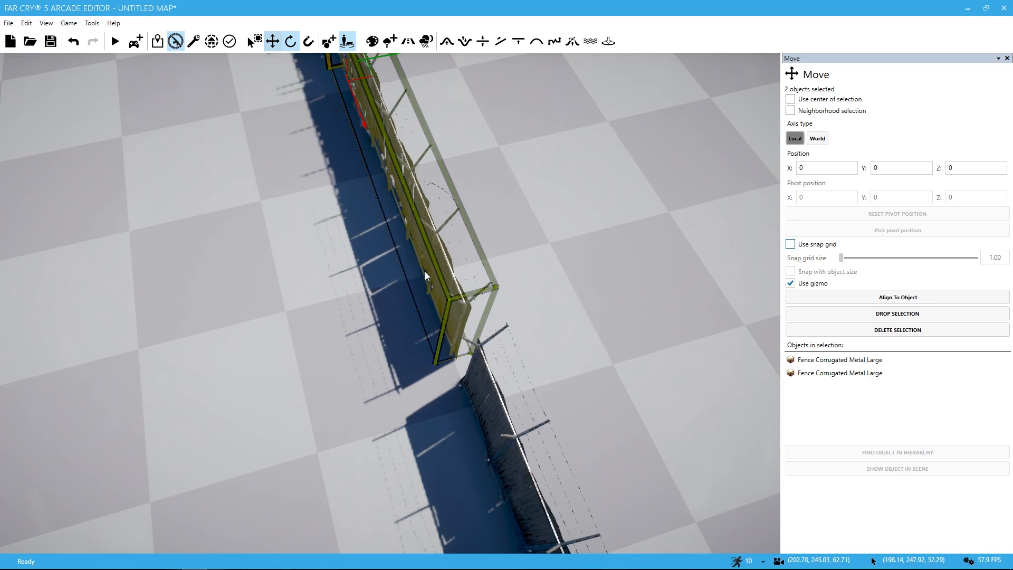
Step: Nudge the selected fence pair sideways without grid snapping until it lines up with the original run
{"action": "key", "text": "w"}
{"action": "key", "text": "s"}
{"action": "right_click_drag", "start_coordinate": [385, 36], "coordinate": [383, 105]}
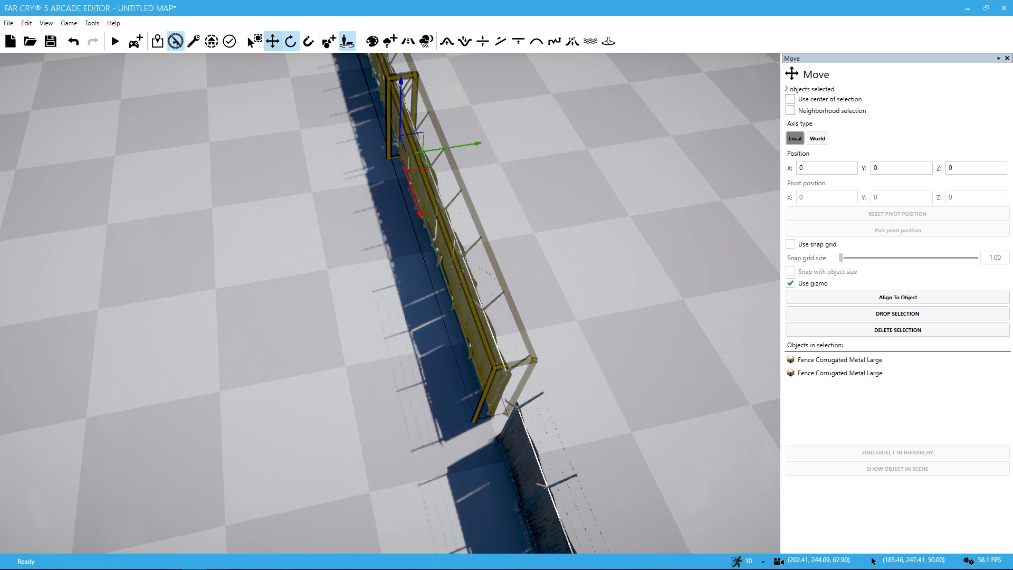
{"action": "left_click_drag", "start_coordinate": [464, 143], "coordinate": [469, 144]}
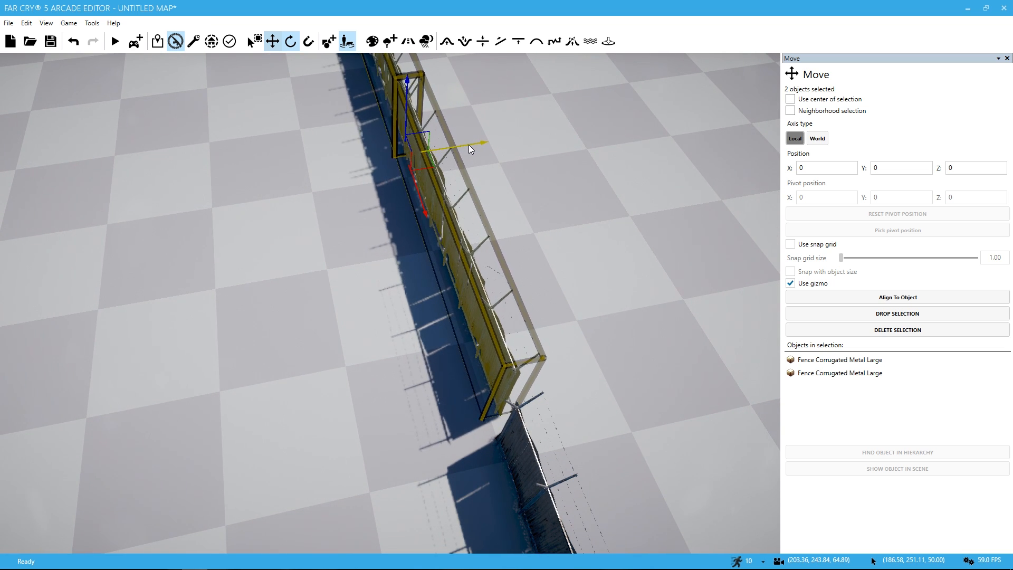
{"action": "key", "text": "d"}
{"action": "right_click_drag", "start_coordinate": [468, 144], "coordinate": [405, 122]}
{"action": "key", "text": "d"}
{"action": "left_click_drag", "start_coordinate": [536, 176], "coordinate": [531, 175]}
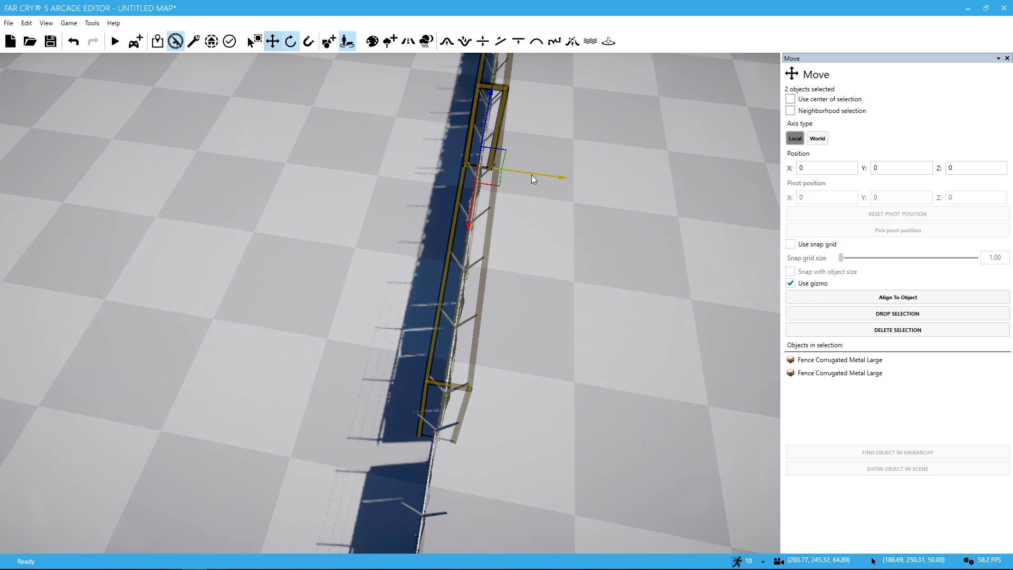
{"action": "key", "text": "d"}
{"action": "right_click_drag", "start_coordinate": [531, 176], "coordinate": [504, 184]}
{"action": "key", "text": "s"}
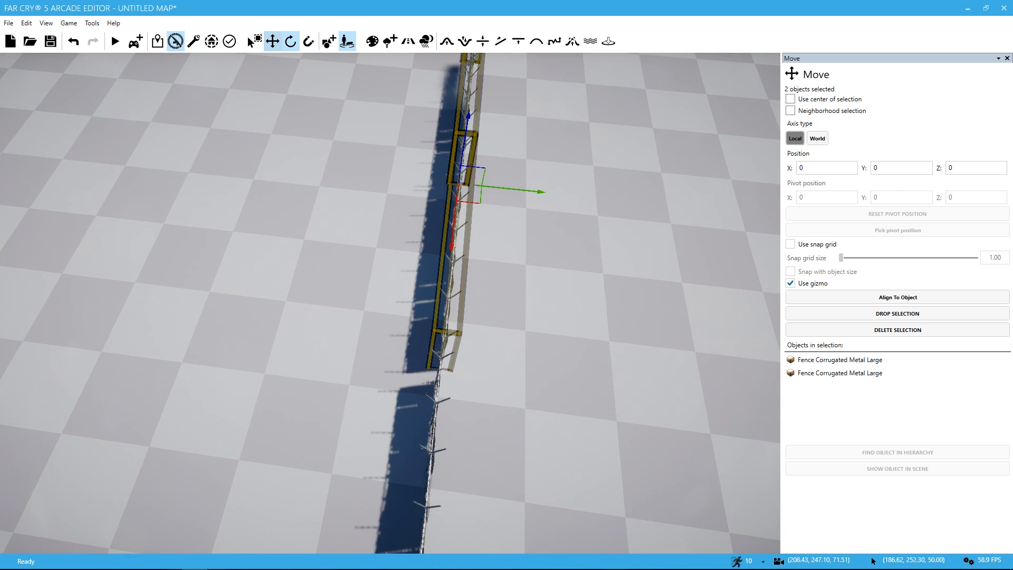
Step: Undo a trial raise of the fence pair, and slide it lengthwise away from the original run to open a clear gap
{"action": "left_click_drag", "start_coordinate": [466, 138], "coordinate": [470, 130]}
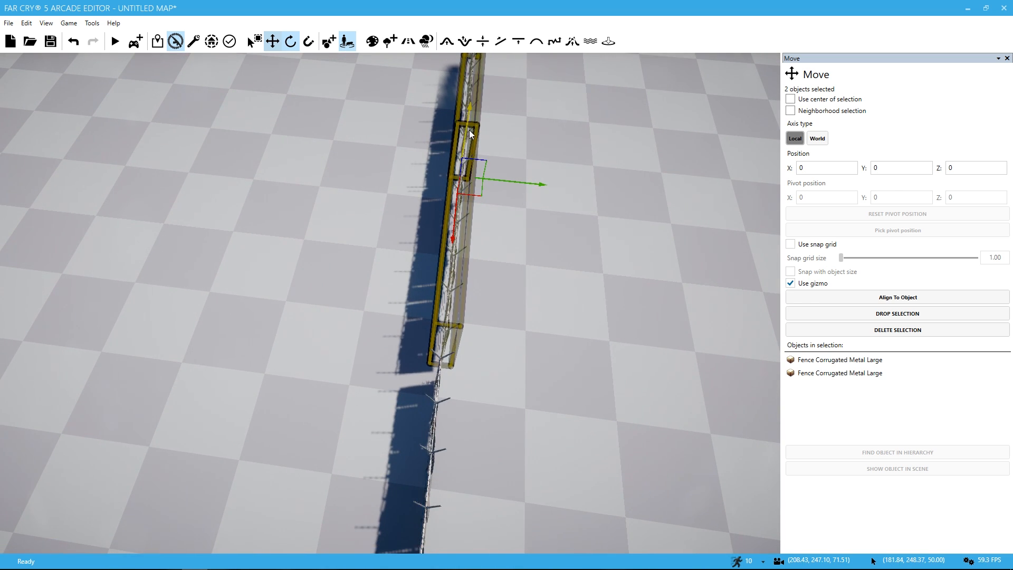
{"action": "key", "text": "ctrl+z"}
{"action": "left_click_drag", "start_coordinate": [452, 233], "coordinate": [458, 208]}
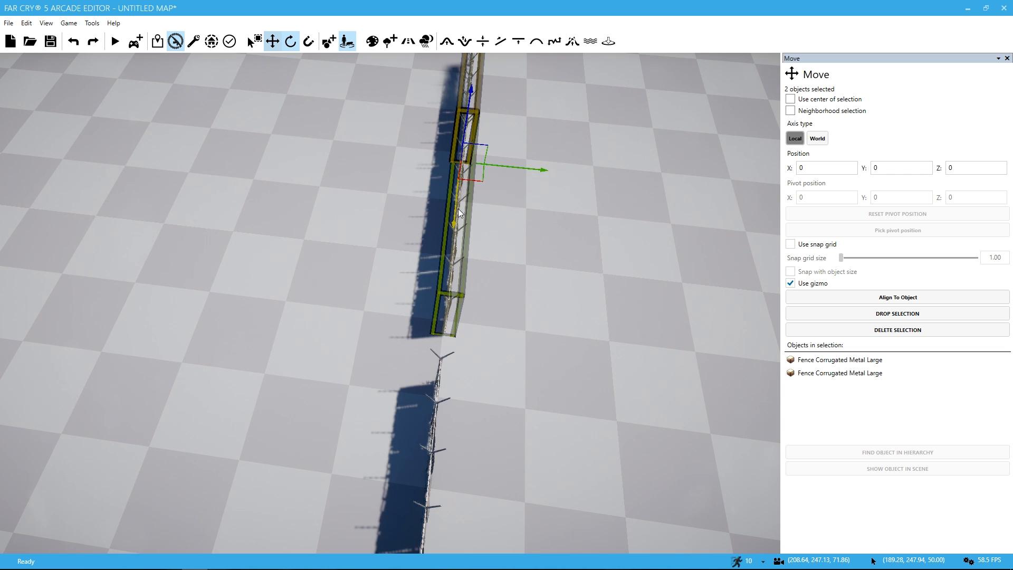
{"action": "right_click_drag", "start_coordinate": [458, 208], "coordinate": [689, 227]}
{"action": "key", "text": "a"}
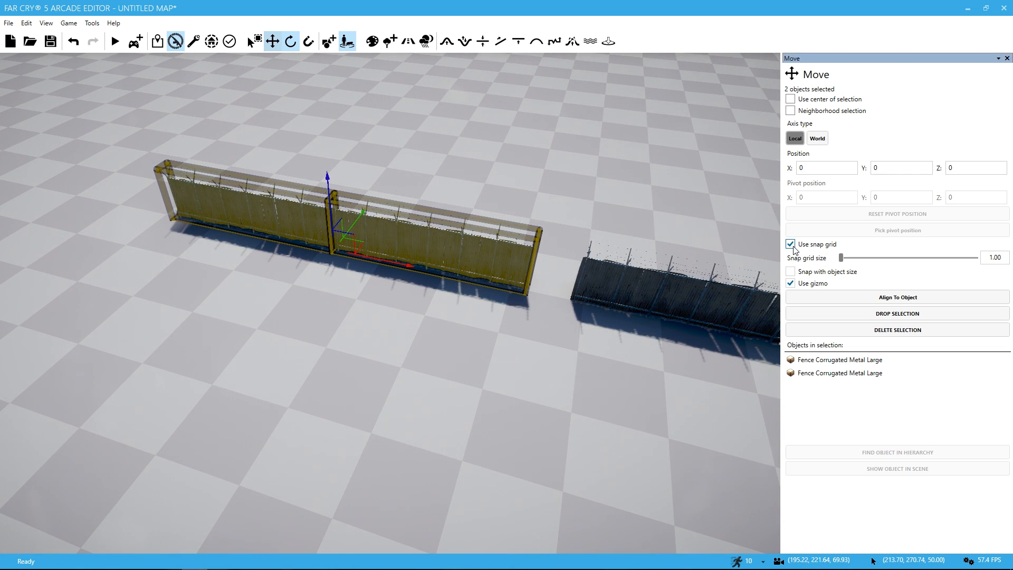
Step: Move the fence pair back against the original run with a snap grid size of 1.00, and deselect it
{"action": "left_click_drag", "start_coordinate": [409, 265], "coordinate": [453, 274]}
{"action": "key", "text": "w"}
{"action": "right_click_drag", "start_coordinate": [496, 290], "coordinate": [711, 340]}
{"action": "key", "text": "w"}
{"action": "left_click", "coordinate": [695, 357]}
Step: Examine the joints and alignment of the whole fence line from several angles and distances
{"action": "key", "text": "a"}
{"action": "key", "text": "a"}
{"action": "right_click_drag", "start_coordinate": [619, 398], "coordinate": [636, 382]}
{"action": "key", "text": "a"}
{"action": "key", "text": "s"}
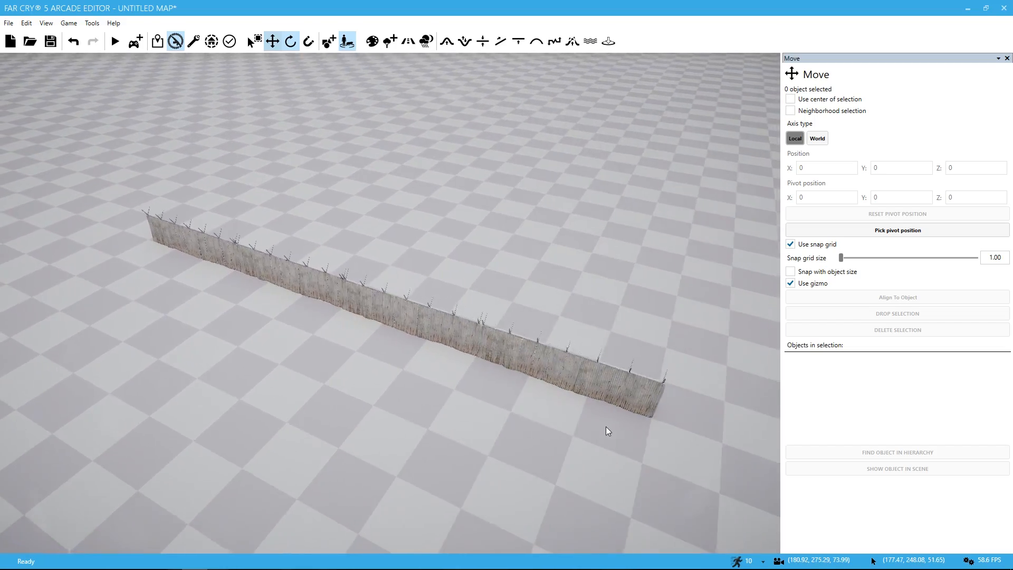
{"action": "right_click_drag", "start_coordinate": [605, 427], "coordinate": [652, 402]}
{"action": "key", "text": "a"}
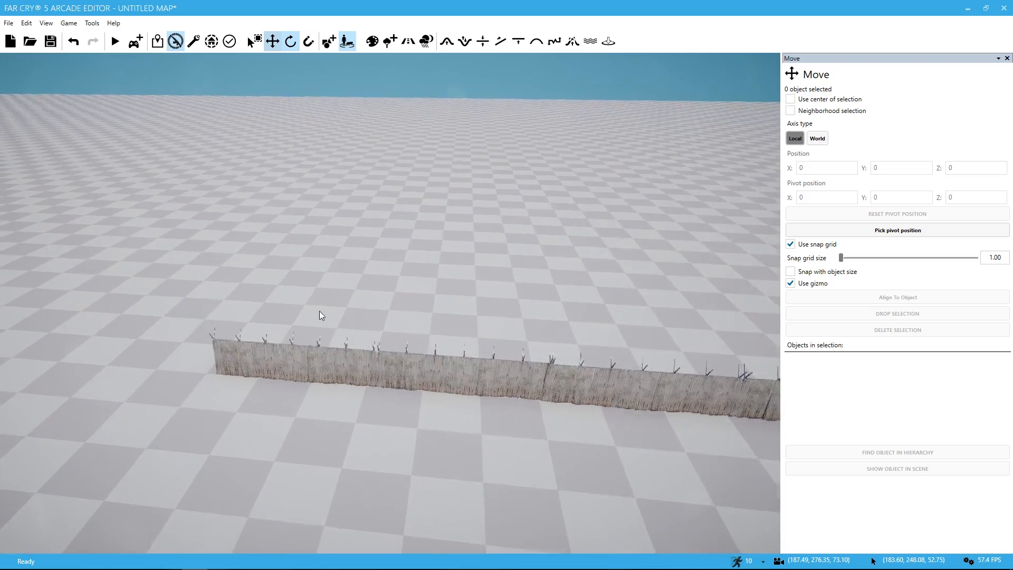
{"action": "left_click_drag", "start_coordinate": [296, 272], "coordinate": [445, 397]}
{"action": "left_click_drag", "start_coordinate": [445, 397], "coordinate": [496, 413]}
{"action": "right_click_drag", "start_coordinate": [391, 303], "coordinate": [383, 430]}
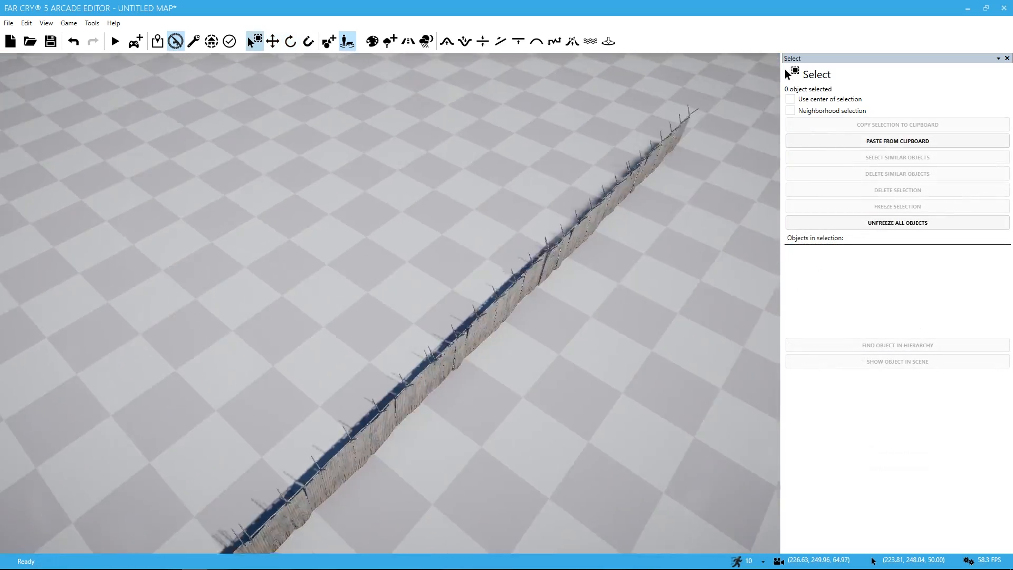
{"action": "key", "text": "s"}
{"action": "key", "text": "s"}
{"action": "right_click_drag", "start_coordinate": [531, 455], "coordinate": [373, 274]}
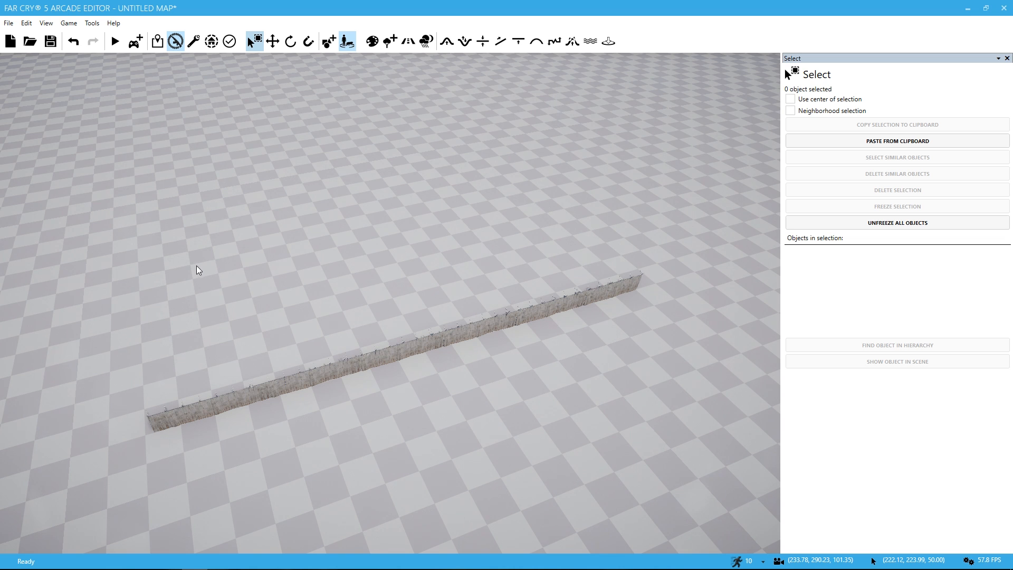
Step: Copy all six fence sections of the line, and paste the copy parallel to the original
{"action": "left_click_drag", "start_coordinate": [148, 256], "coordinate": [630, 413]}
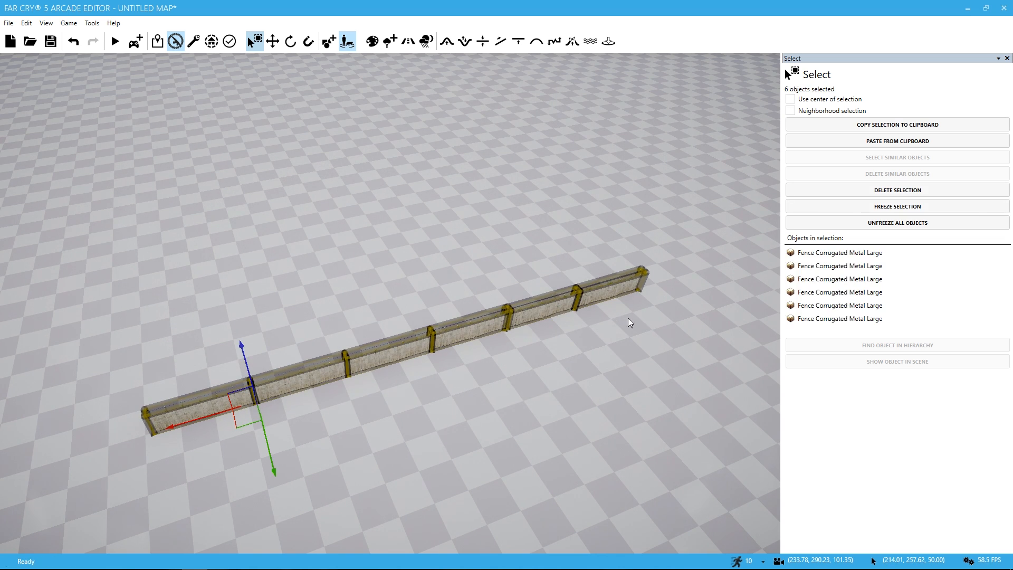
{"action": "left_click", "coordinate": [900, 141]}
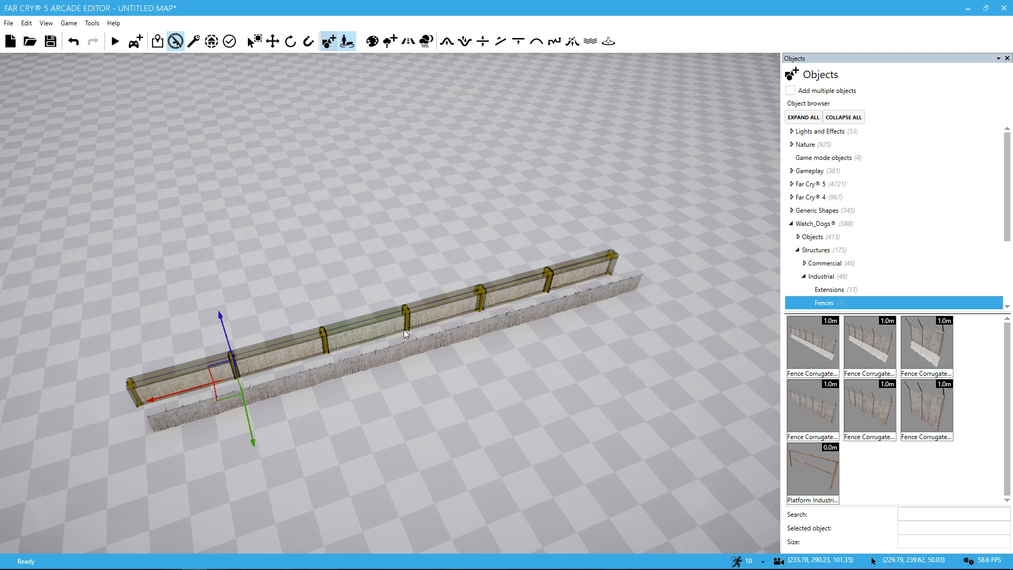
{"action": "left_click", "coordinate": [404, 318]}
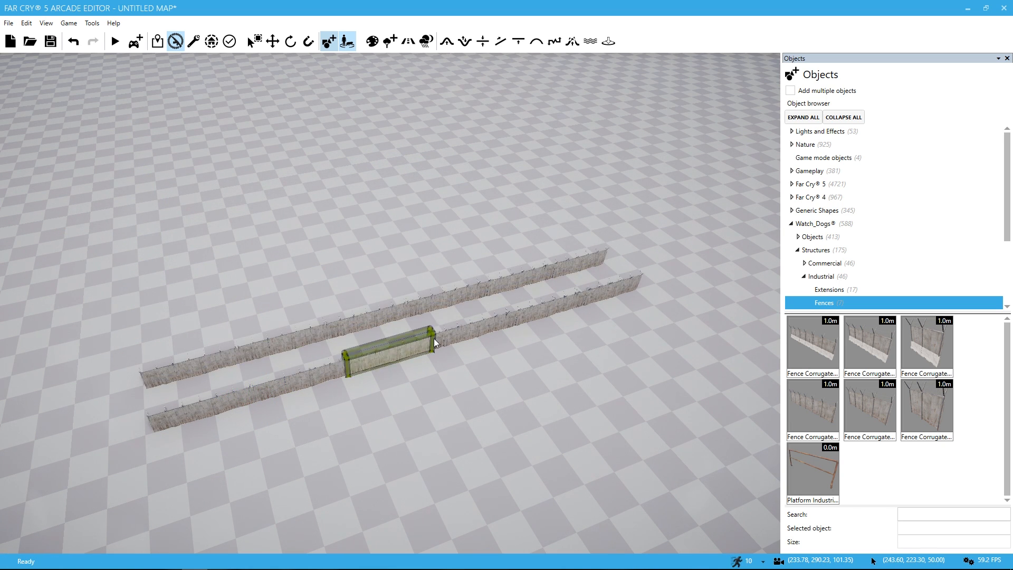
{"action": "key", "text": "ctrl+z"}
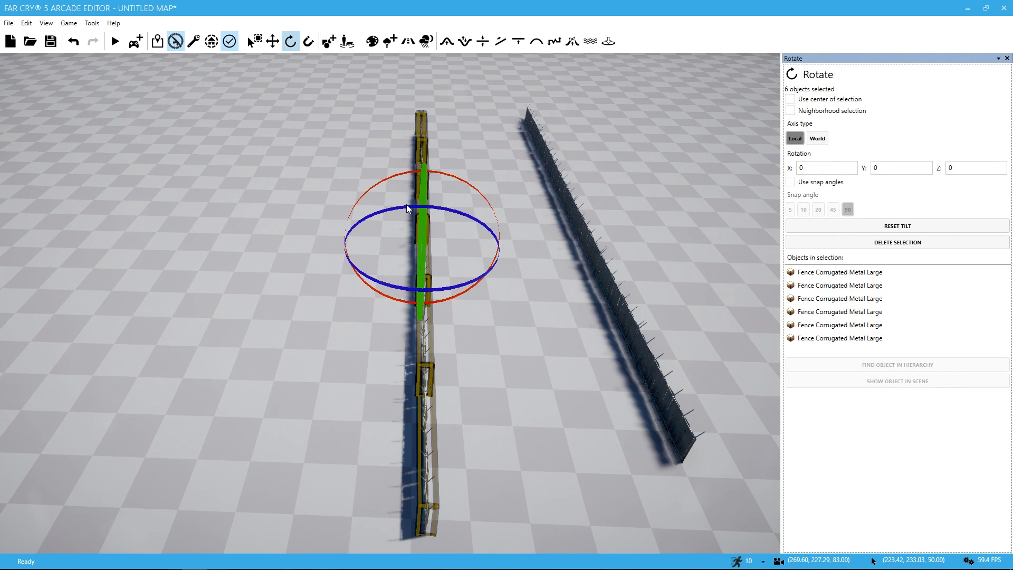
Step: Reselect the six pasted fence sections, try rotating them freely about the vertical axis, and undo the rotation
{"action": "left_click", "coordinate": [363, 208]}
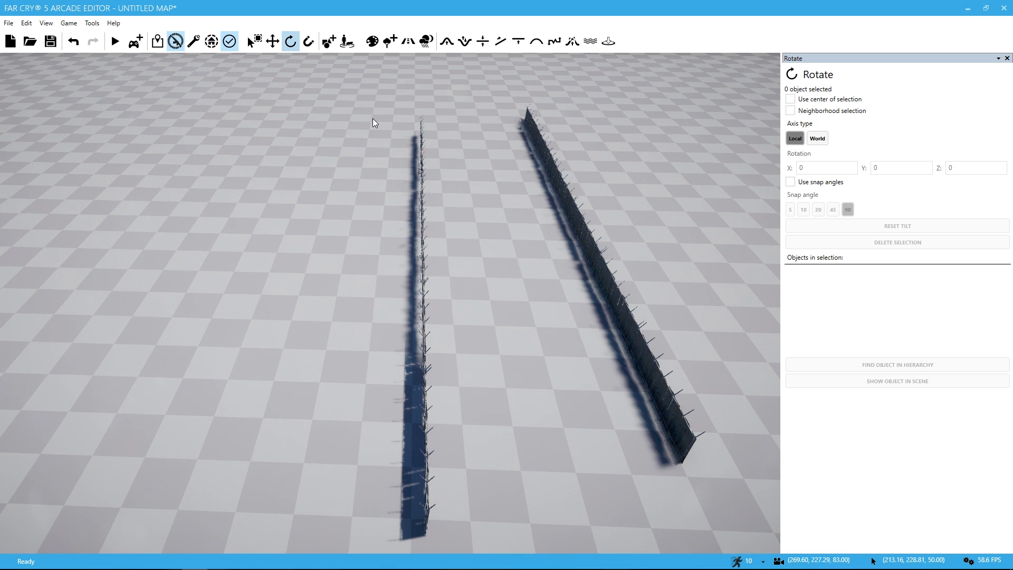
{"action": "left_click_drag", "start_coordinate": [373, 119], "coordinate": [528, 559]}
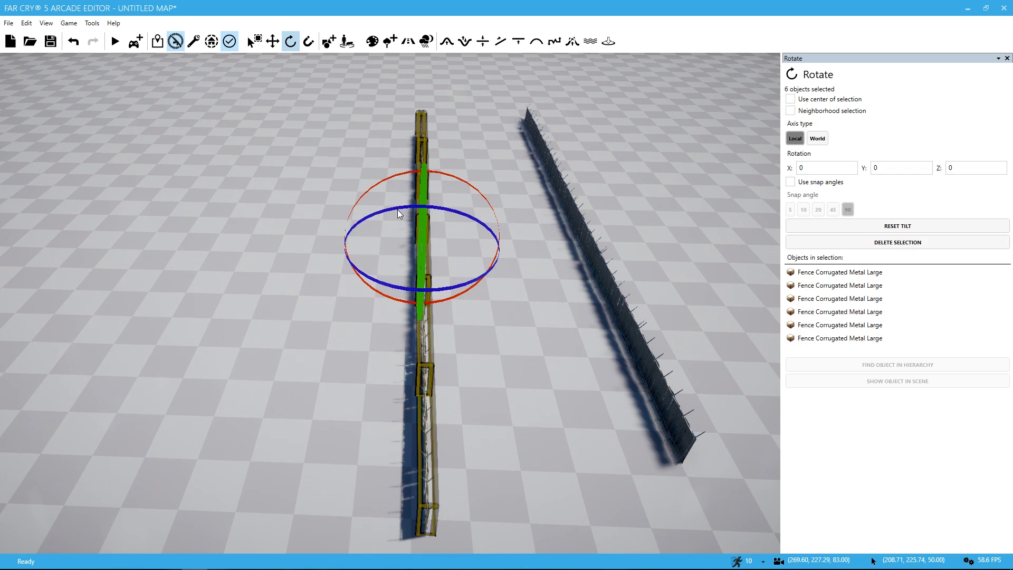
{"action": "mouse_move", "coordinate": [398, 213]}
{"action": "left_mouse_down"}
{"action": "mouse_move", "coordinate": [504, 214]}
{"action": "mouse_move", "coordinate": [406, 214]}
{"action": "left_mouse_up"}
{"action": "key", "text": "ctrl+z"}
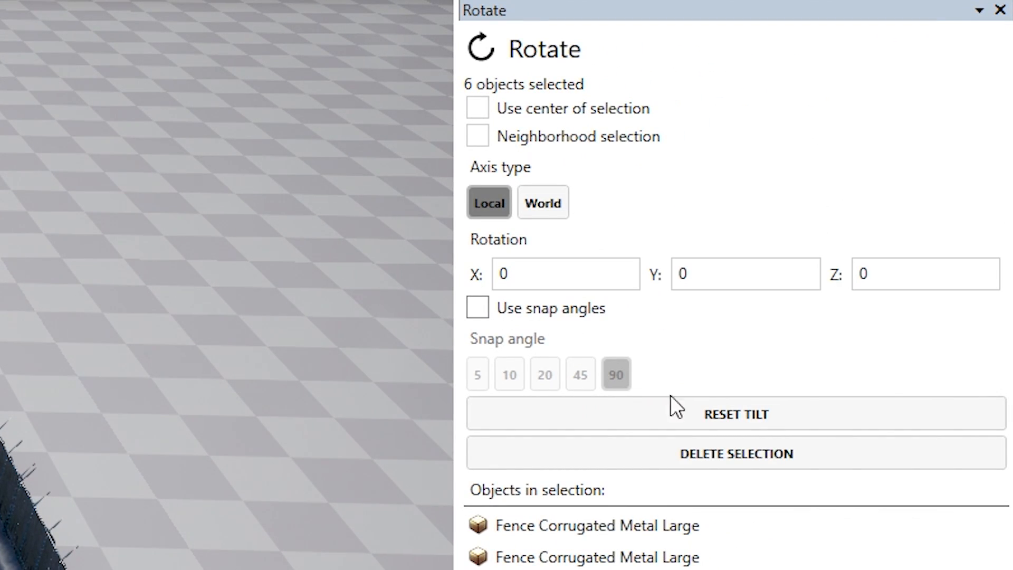
Step: Try rotating the six selected fences 90 degrees about Z around their individual pivots, and undo the rotation
{"action": "left_click", "coordinate": [892, 295]}
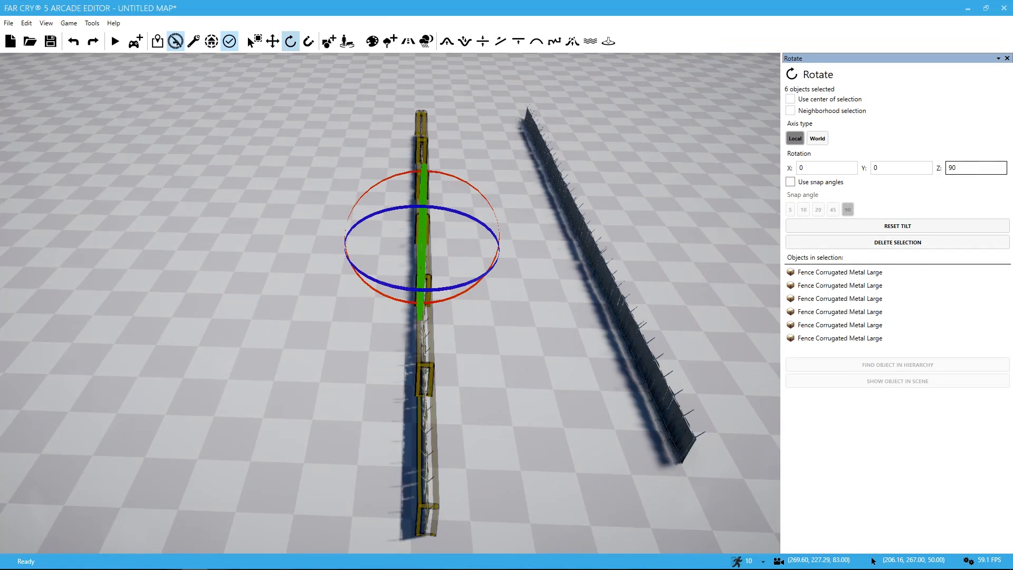
{"action": "key", "text": "Return"}
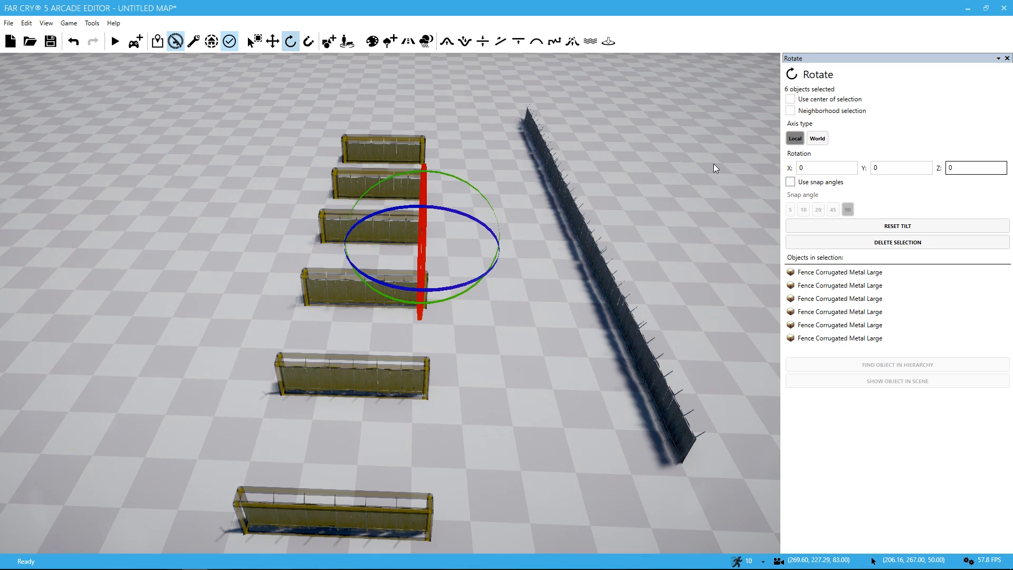
{"action": "key", "text": "ctrl+z"}
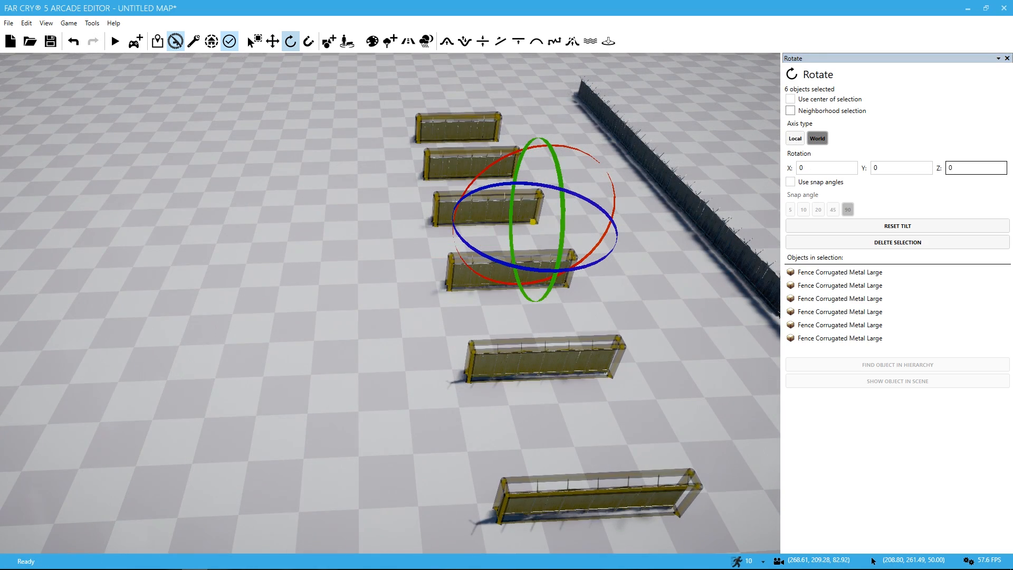
{"action": "right_click_drag", "start_coordinate": [391, 303], "coordinate": [375, 333]}
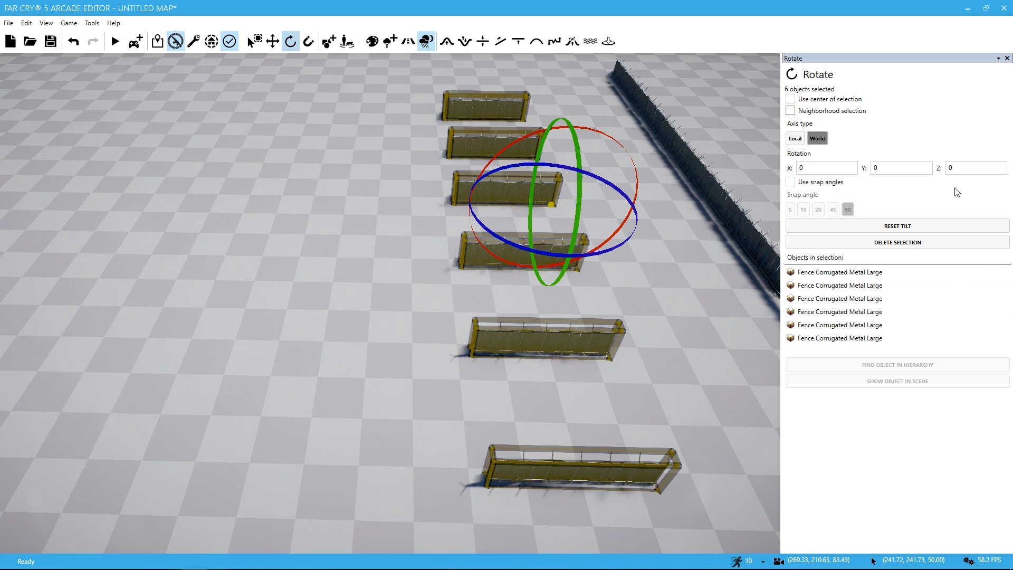
{"action": "key", "text": "ctrl+z"}
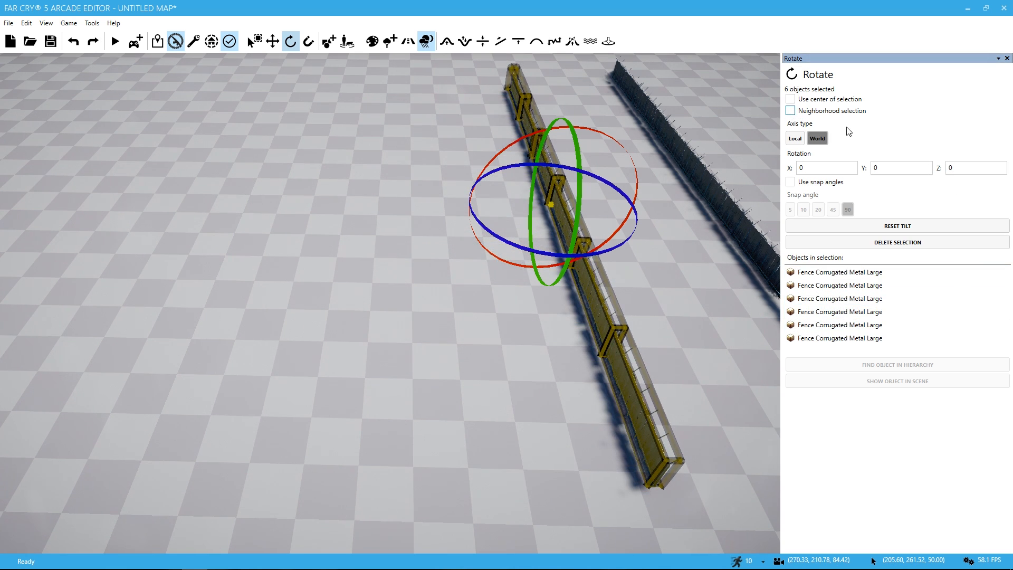
Step: Turn on the centre of selection as pivot, rotate the six-section run 90 degrees about Z, and undo the rotation
{"action": "left_click", "coordinate": [790, 99]}
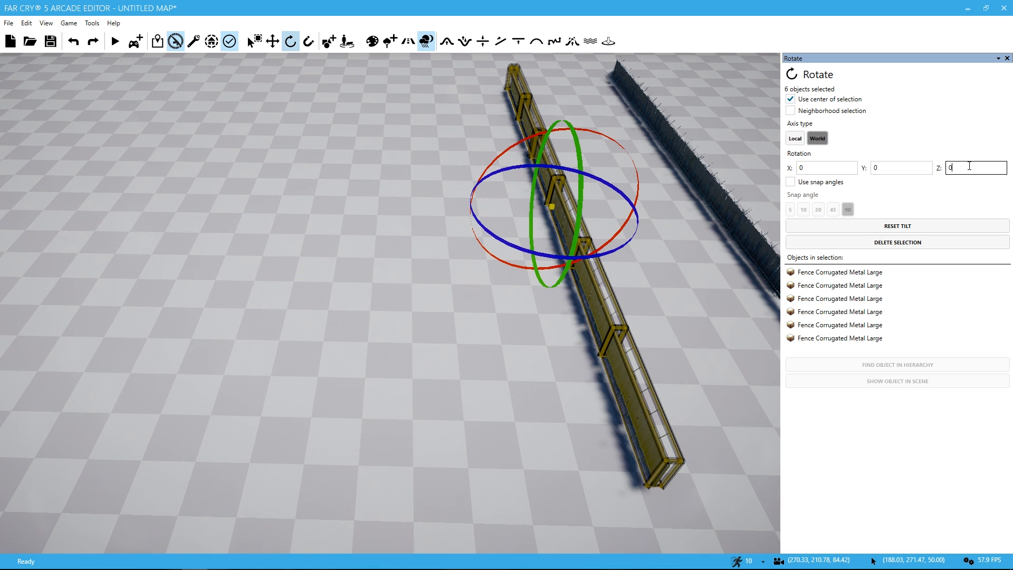
{"action": "key", "text": "Return"}
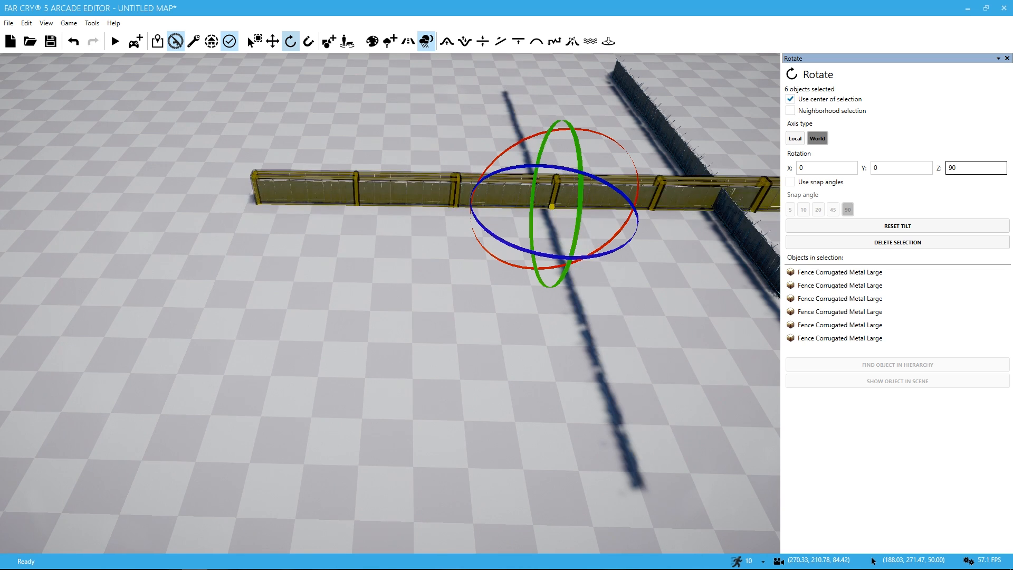
{"action": "right_click", "coordinate": [591, 303]}
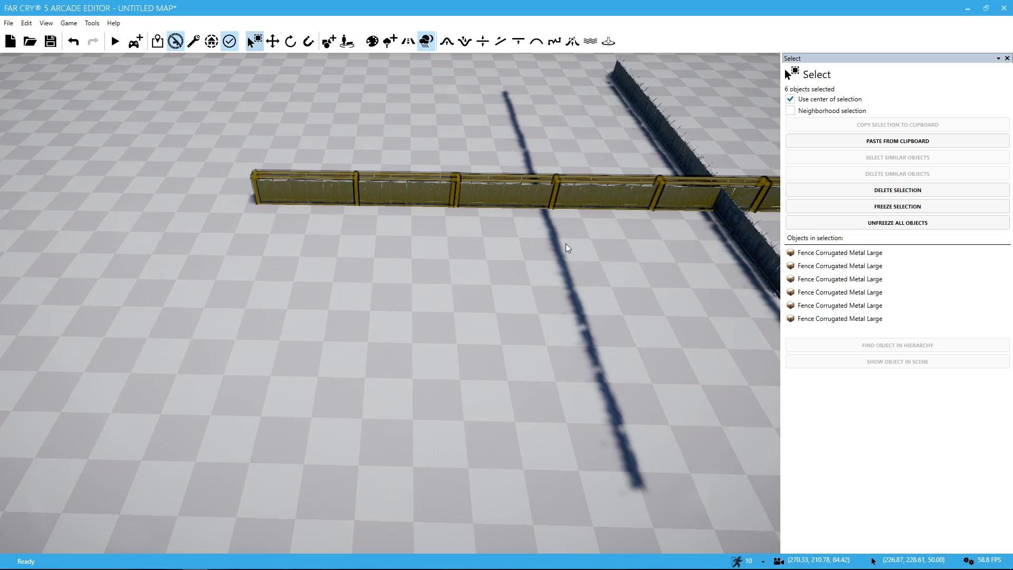
{"action": "key", "text": "ctrl+z"}
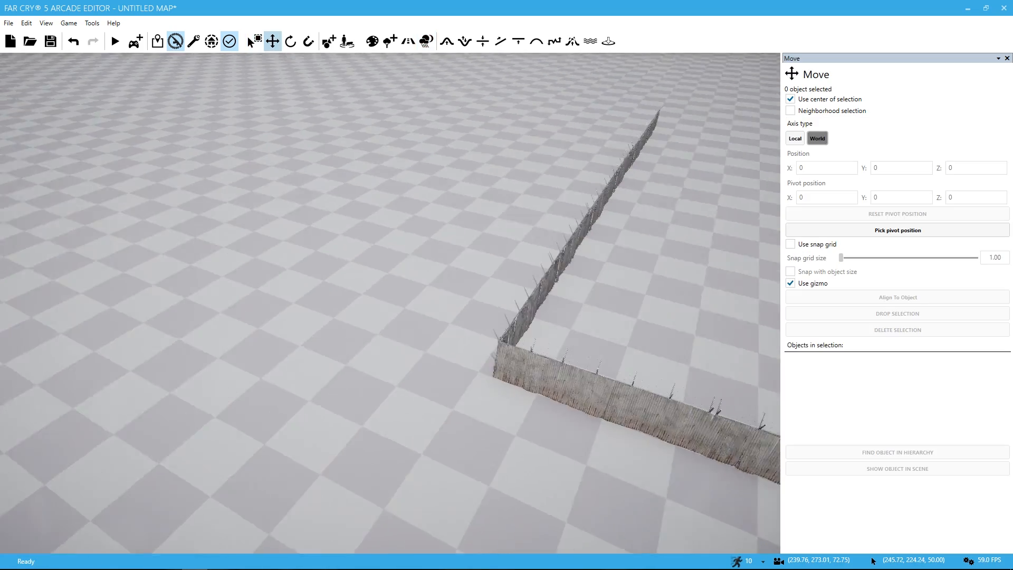
Step: Position the two six-section runs end to end at a right angle to form a fence corner, and clear the selection
{"action": "key", "text": "a"}
{"action": "right_click_drag", "start_coordinate": [533, 245], "coordinate": [641, 235]}
{"action": "key", "text": "s"}
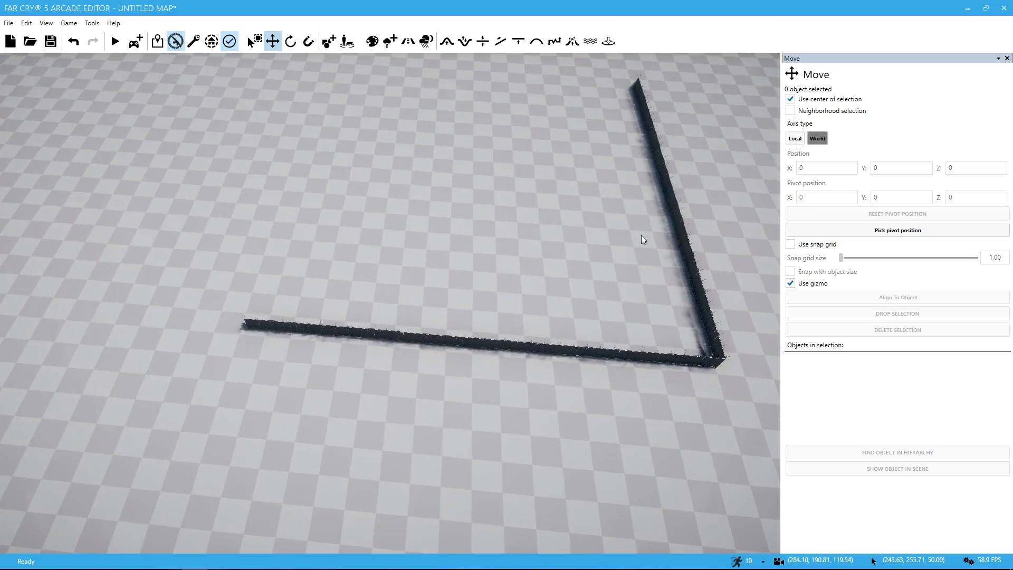
Step: Paste another copy of the six-section run onto the open ground inside the L-shaped fence
{"action": "key", "text": "a"}
{"action": "mouse_move", "coordinate": [260, 305]}
{"action": "right_mouse_down"}
{"action": "mouse_move", "coordinate": [248, 269]}
{"action": "mouse_move", "coordinate": [306, 296]}
{"action": "mouse_move", "coordinate": [268, 305]}
{"action": "right_mouse_up"}
{"action": "key", "text": "s"}
{"action": "key", "text": "s"}
{"action": "left_click", "coordinate": [255, 41]}
{"action": "left_click", "coordinate": [329, 41]}
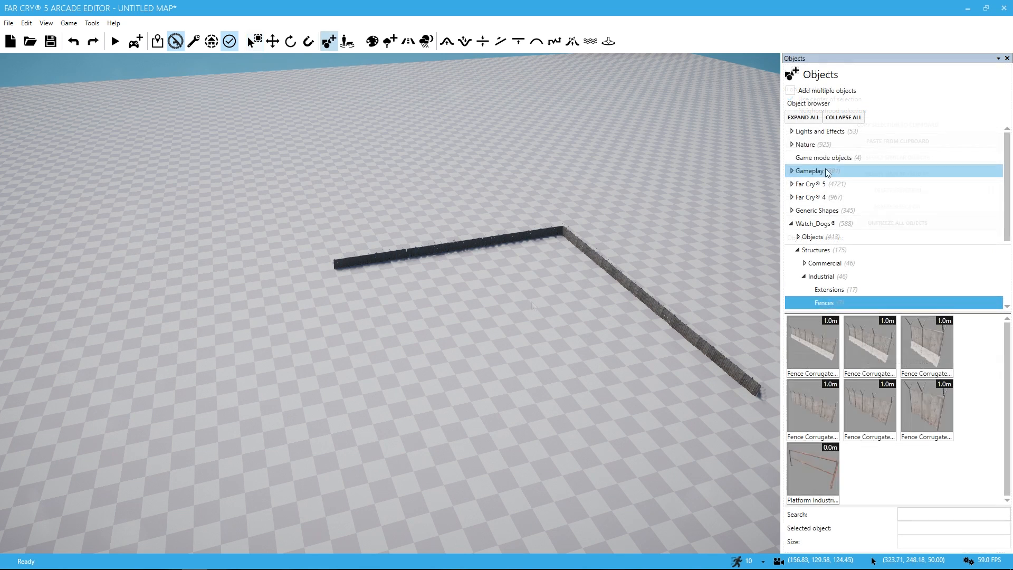
{"action": "left_click", "coordinate": [256, 41]}
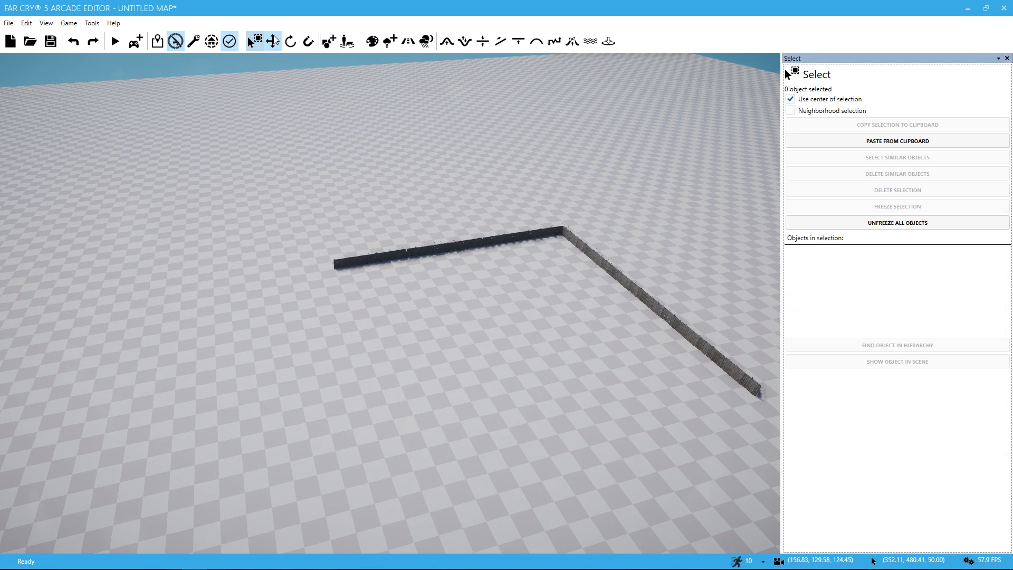
{"action": "left_click", "coordinate": [879, 142]}
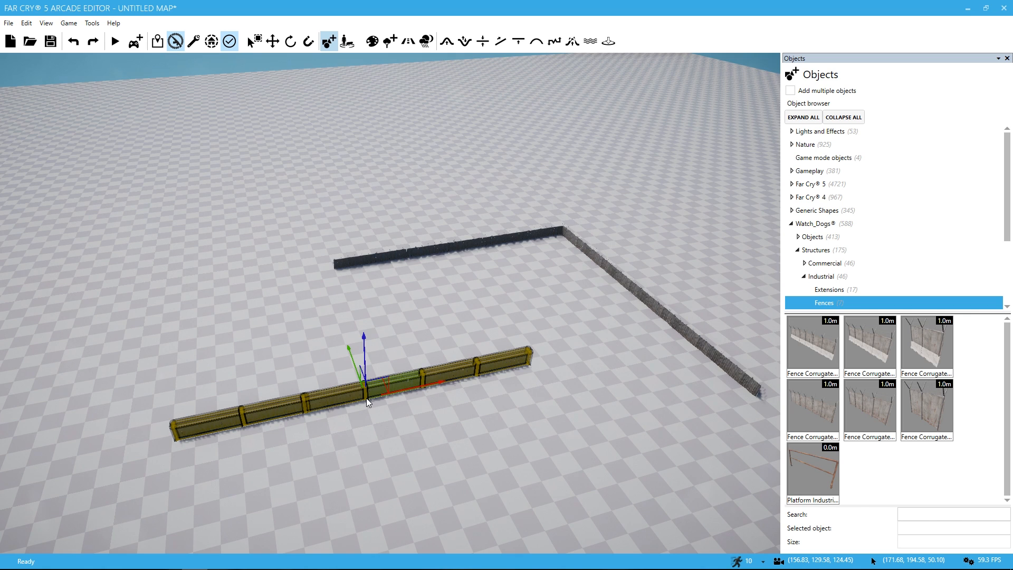
{"action": "left_click", "coordinate": [367, 399]}
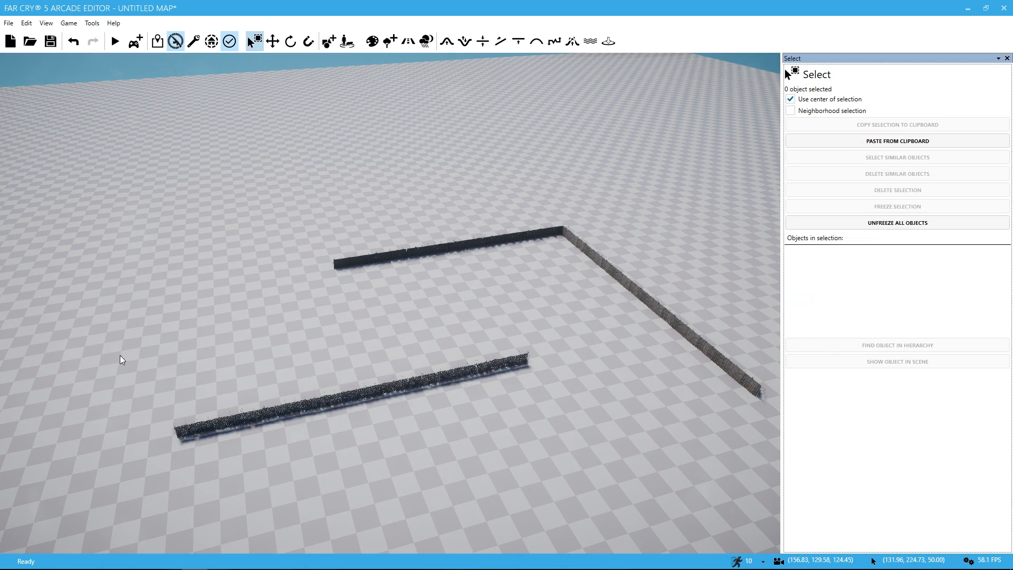
Step: Select the six newly pasted fence sections and rotate them 90 degrees about Z around the selection centre
{"action": "left_click_drag", "start_coordinate": [121, 360], "coordinate": [570, 483]}
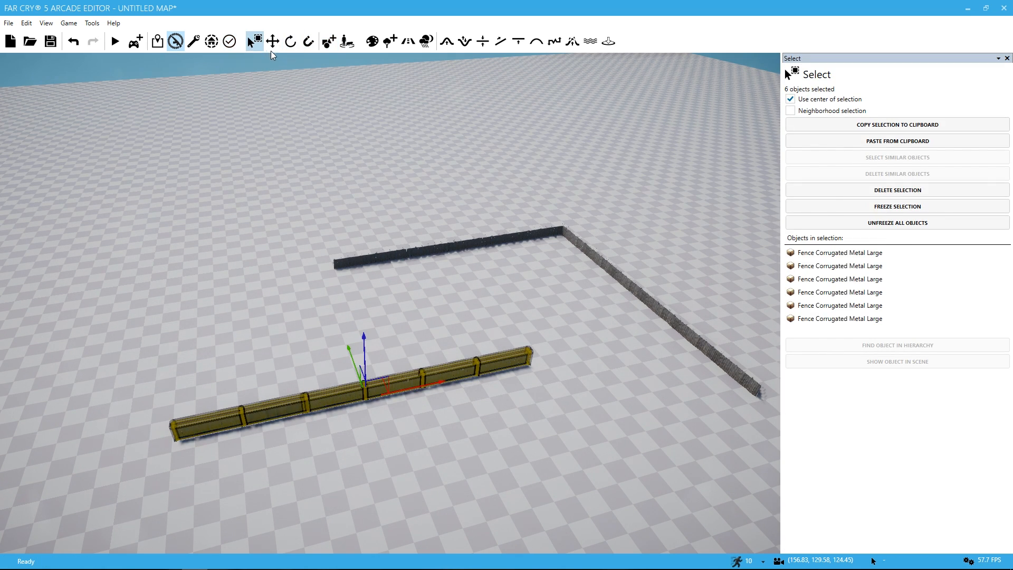
{"action": "left_click", "coordinate": [290, 41]}
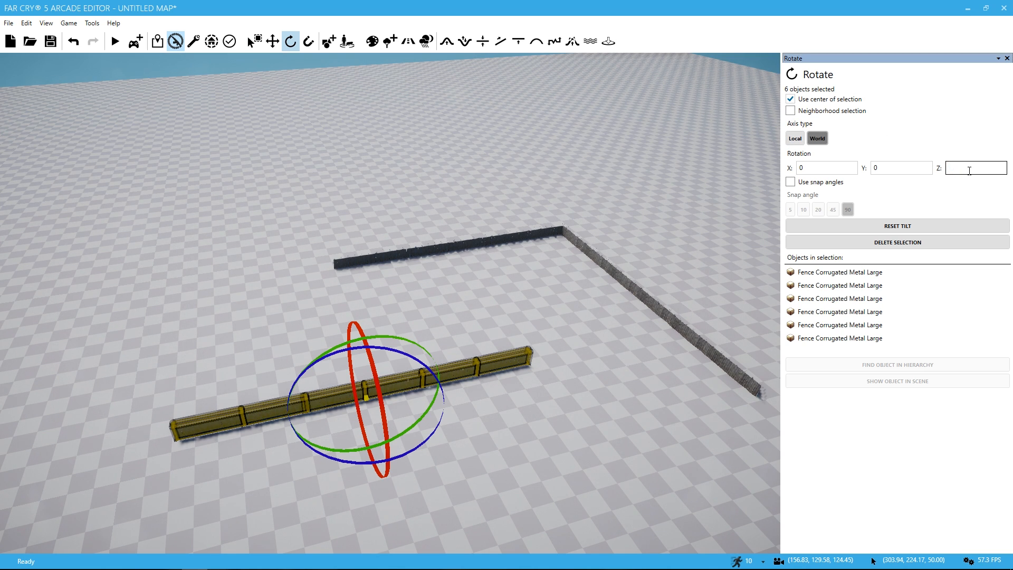
{"action": "type", "text": "90"}
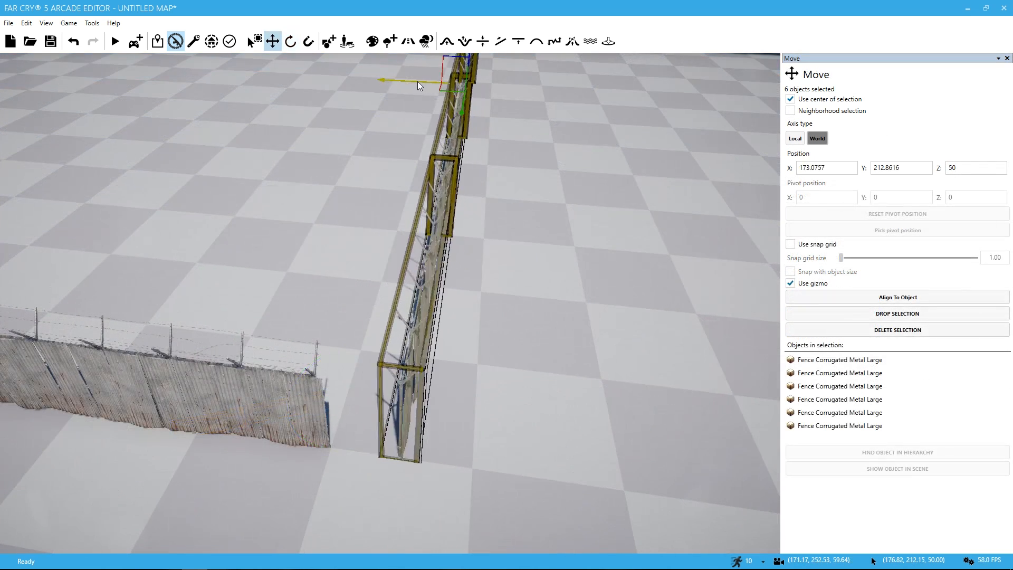
Step: Move the rotated run so its end meets the free end of the L-shaped fence, forming a second corner
{"action": "left_click_drag", "start_coordinate": [417, 81], "coordinate": [395, 83]}
{"action": "key", "text": "w"}
{"action": "right_click_drag", "start_coordinate": [397, 87], "coordinate": [349, 46]}
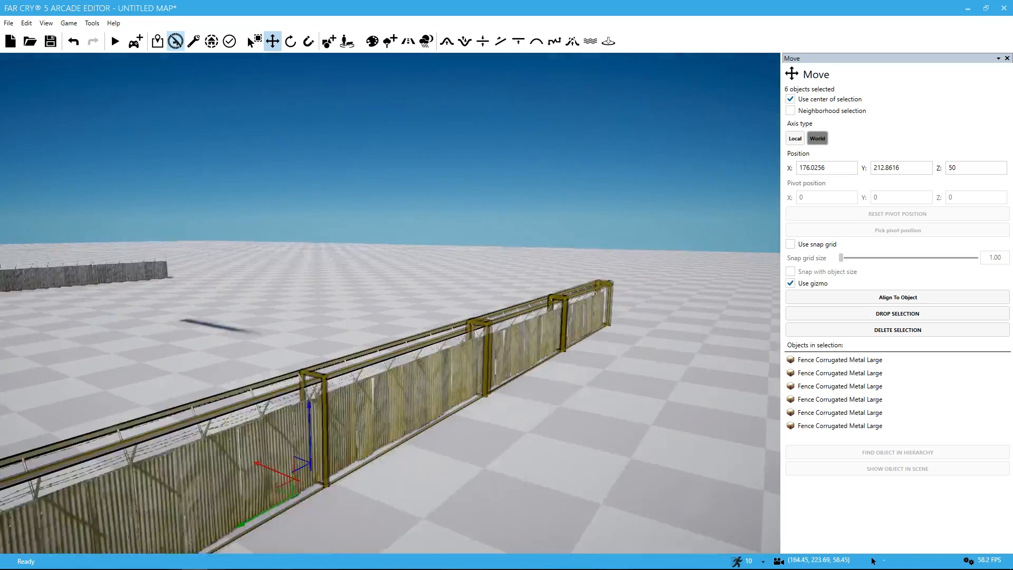
{"action": "key", "text": "w"}
{"action": "right_click_drag", "start_coordinate": [390, 303], "coordinate": [259, 308]}
{"action": "key", "text": "w"}
{"action": "key", "text": "w"}
{"action": "key", "text": "s"}
{"action": "key", "text": "s"}
{"action": "key", "text": "q"}
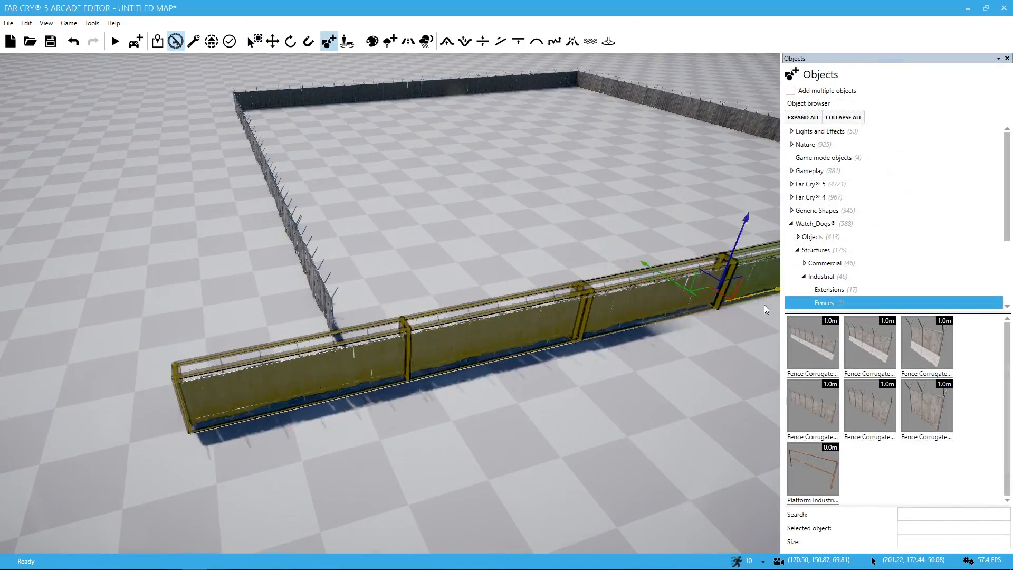
Step: Clear the previous selection and select the six sections of the fence run on the enclosure's remaining open side
{"action": "left_click_drag", "start_coordinate": [765, 305], "coordinate": [766, 296]}
{"action": "key", "text": "Escape"}
{"action": "right_click_drag", "start_coordinate": [766, 296], "coordinate": [897, 269]}
{"action": "right_click_drag", "start_coordinate": [579, 200], "coordinate": [579, 198]}
{"action": "key", "text": "a"}
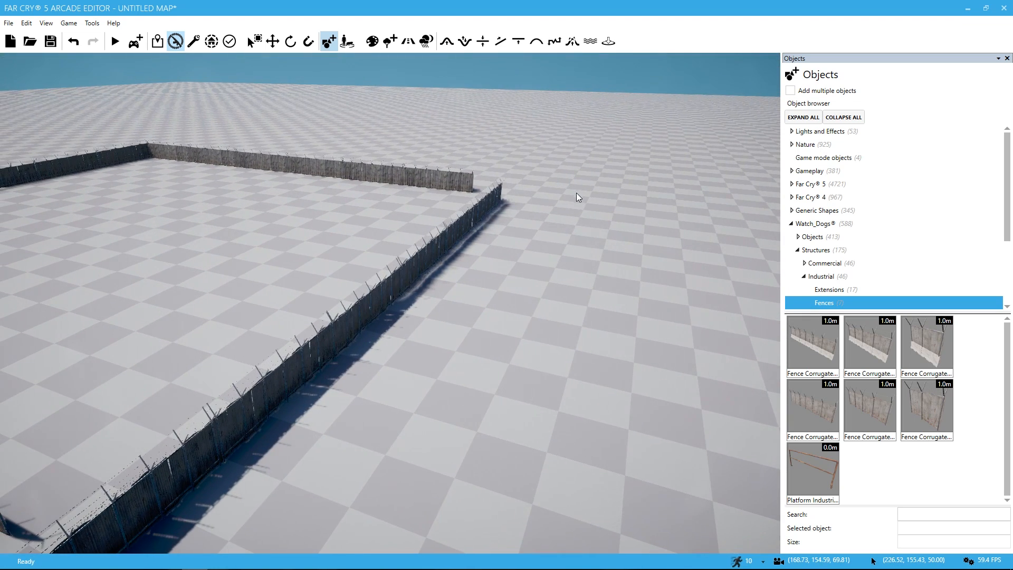
{"action": "key", "text": "q"}
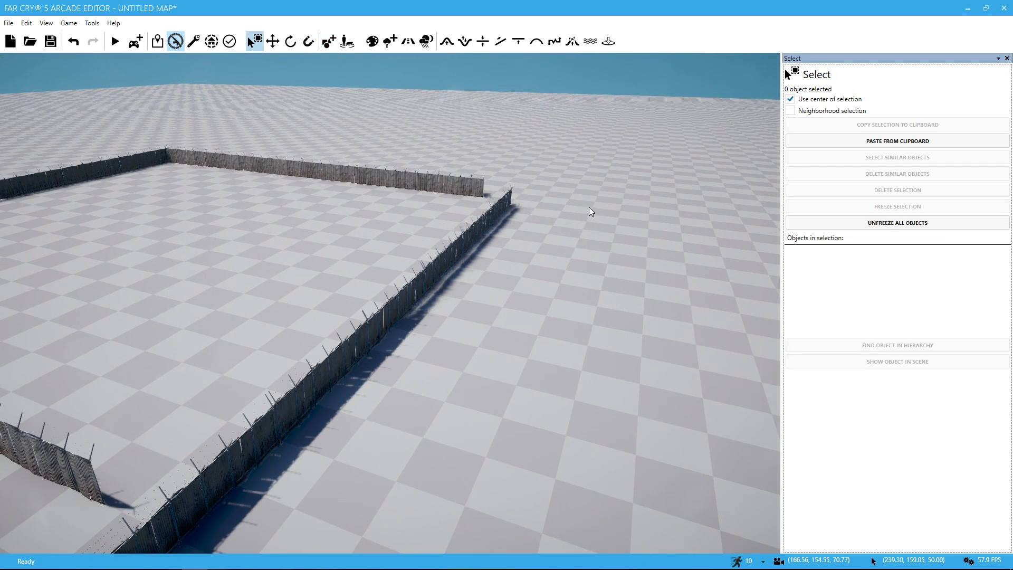
{"action": "left_click_drag", "start_coordinate": [585, 200], "coordinate": [477, 248]}
{"action": "left_click_drag", "start_coordinate": [387, 445], "coordinate": [143, 552]}
{"action": "right_click_drag", "start_coordinate": [353, 468], "coordinate": [269, 451]}
{"action": "key", "text": "s"}
{"action": "key", "text": "2"}
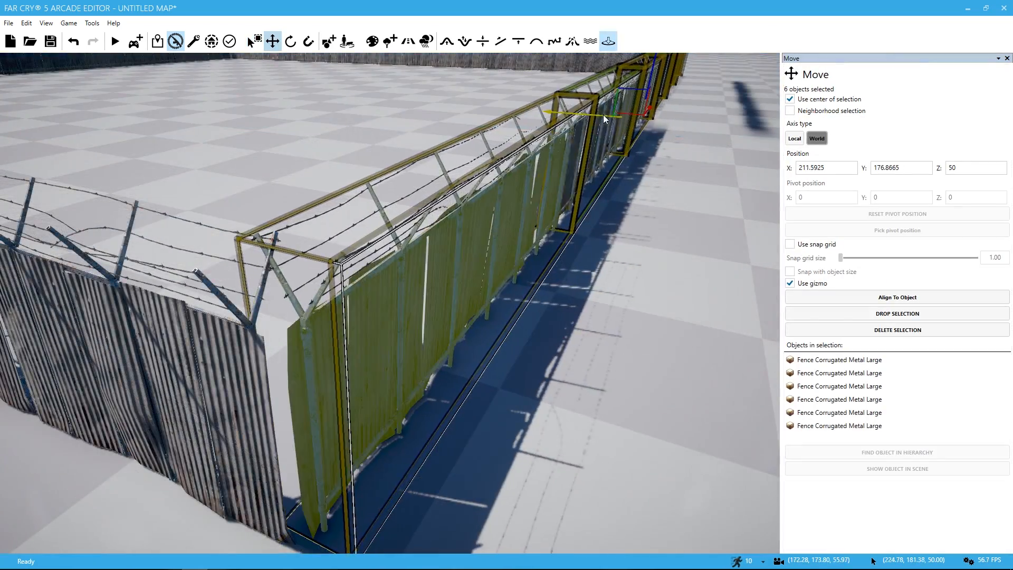
Step: Move the selected fence run so its ends meet the neighbouring runs and close the enclosure, and clear the selection
{"action": "left_click_drag", "start_coordinate": [603, 115], "coordinate": [650, 111]}
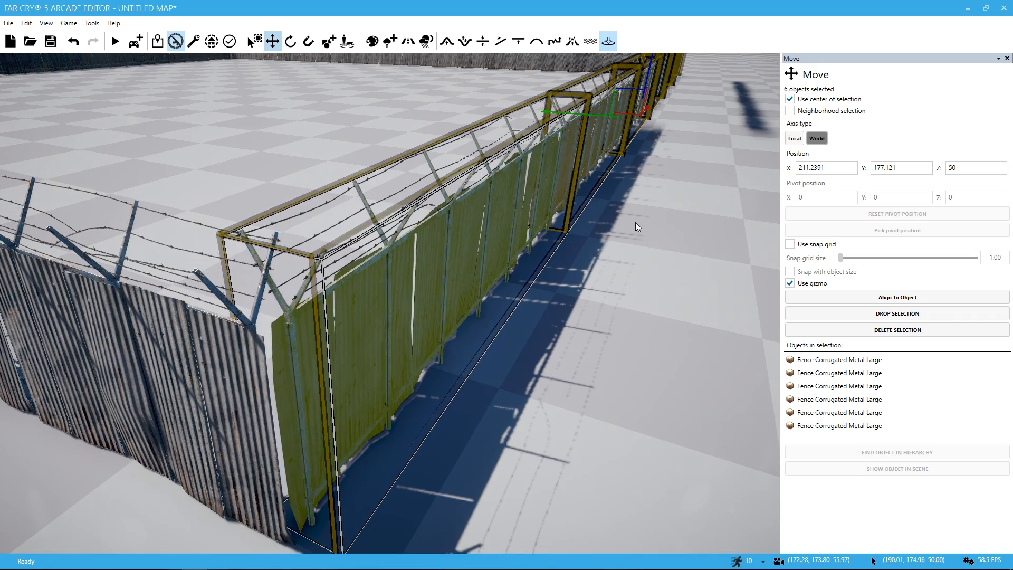
{"action": "right_click_drag", "start_coordinate": [636, 222], "coordinate": [637, 357]}
{"action": "key", "text": "d"}
{"action": "key", "text": "Escape"}
{"action": "key", "text": "w"}
{"action": "key", "text": "a"}
{"action": "key", "text": "w"}
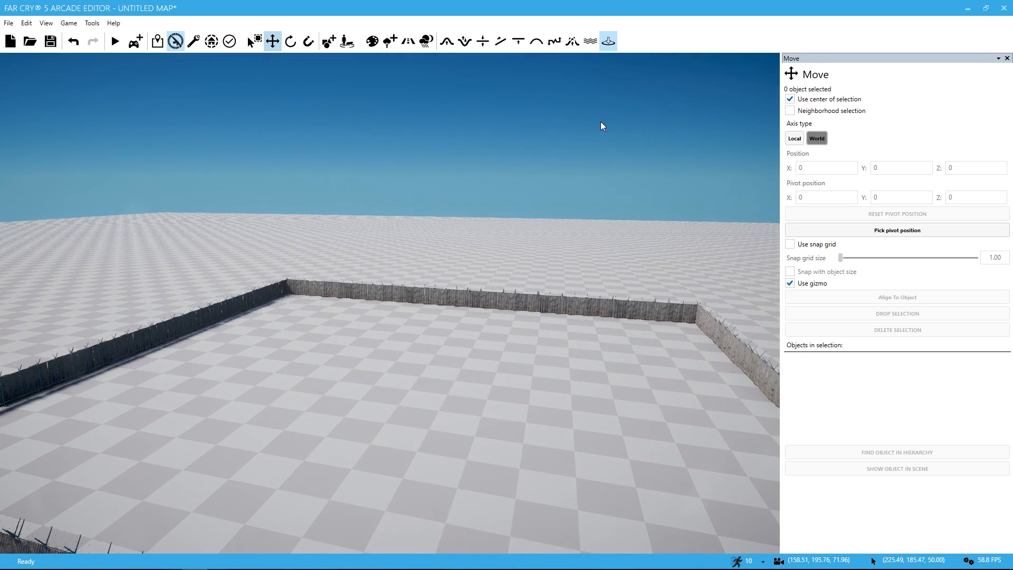
Step: Place a Spawn Point and an Alarm from the game mode objects inside the fenced enclosure
{"action": "left_click", "coordinate": [327, 44]}
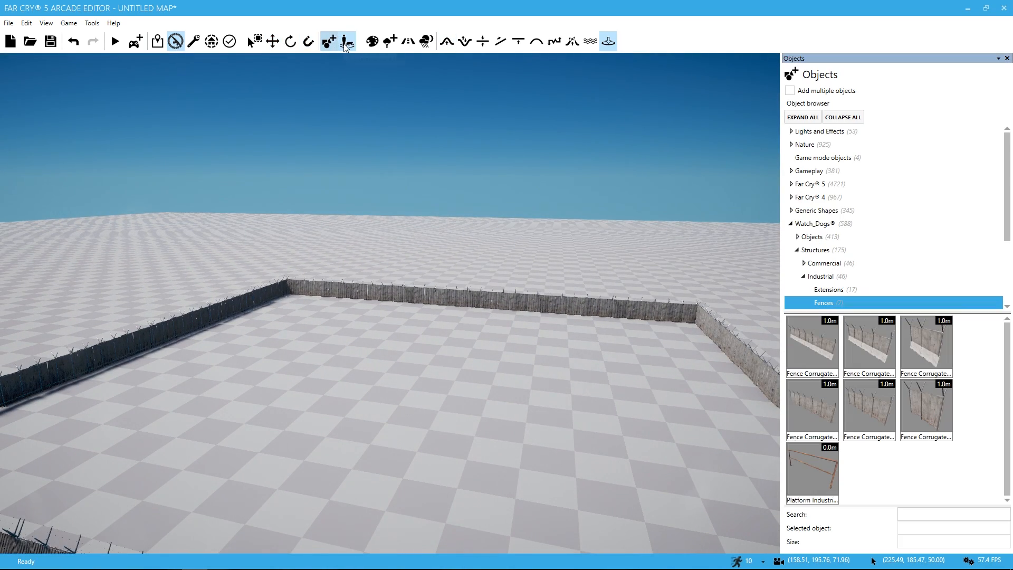
{"action": "left_click", "coordinate": [793, 172]}
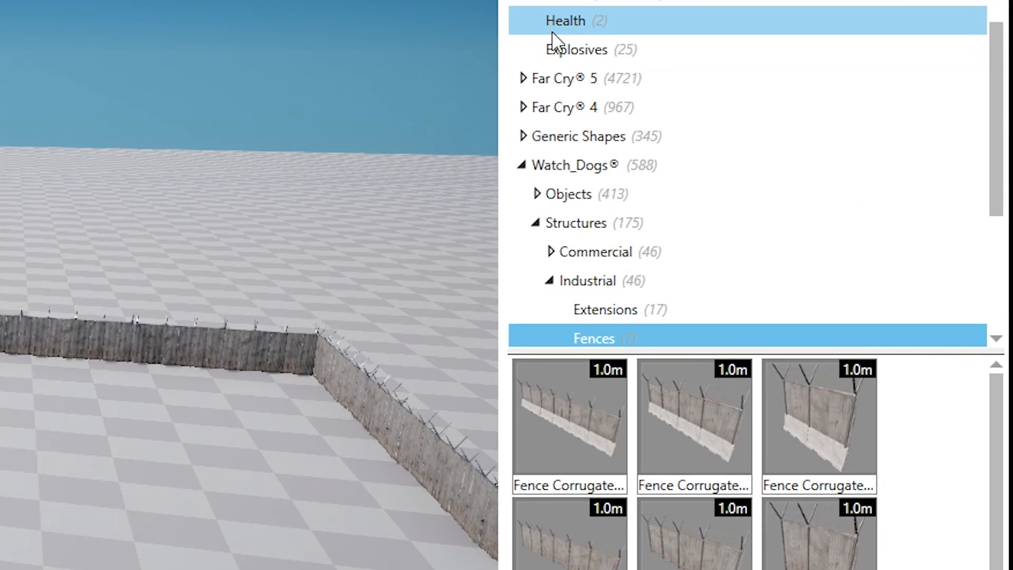
{"action": "scroll", "coordinate": [793, 173], "scroll_direction": "up", "scroll_amount": 1}
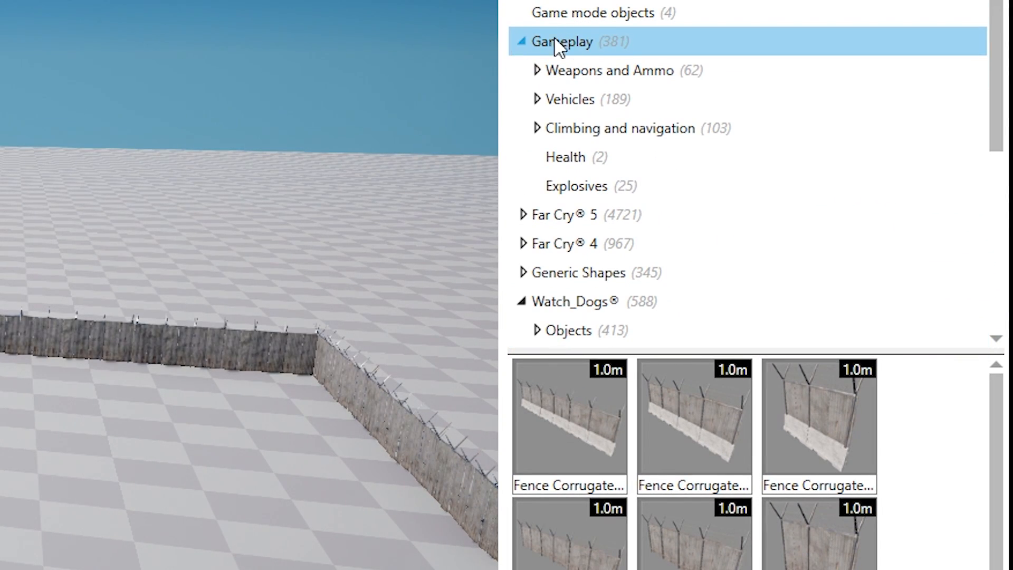
{"action": "left_click", "coordinate": [579, 19]}
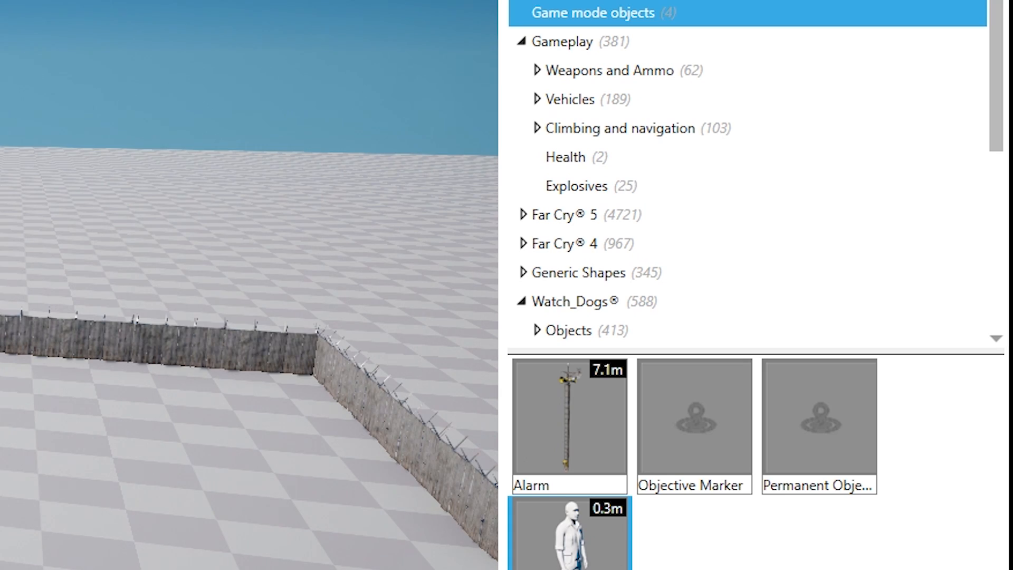
{"action": "right_click_drag", "start_coordinate": [249, 285], "coordinate": [365, 351]}
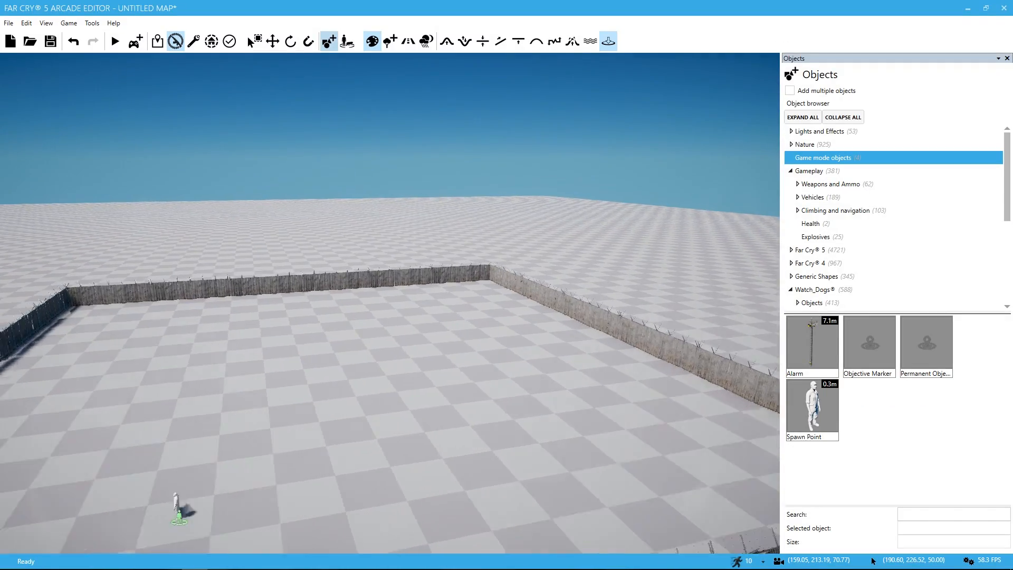
{"action": "key", "text": "a"}
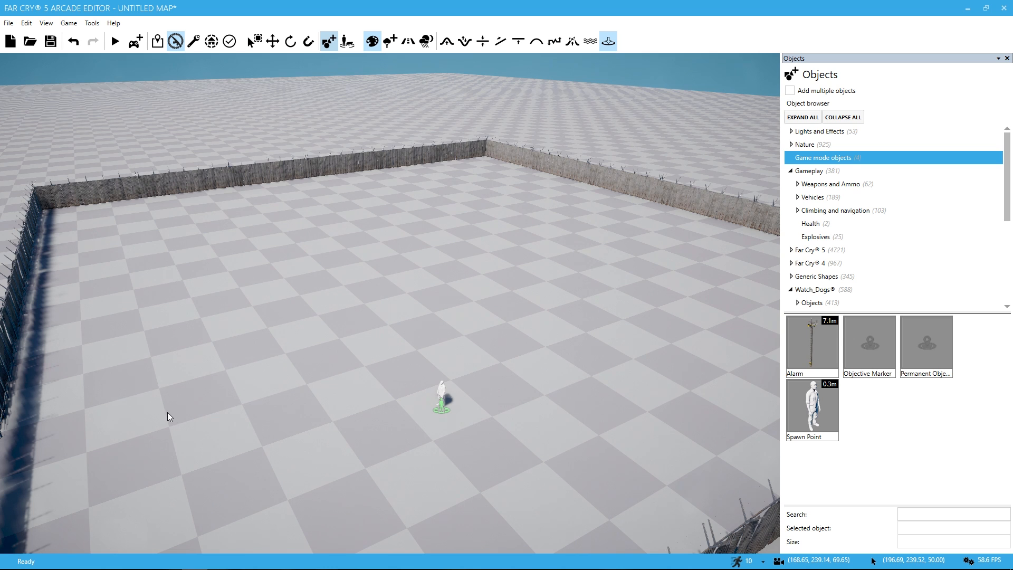
{"action": "left_click", "coordinate": [821, 345]}
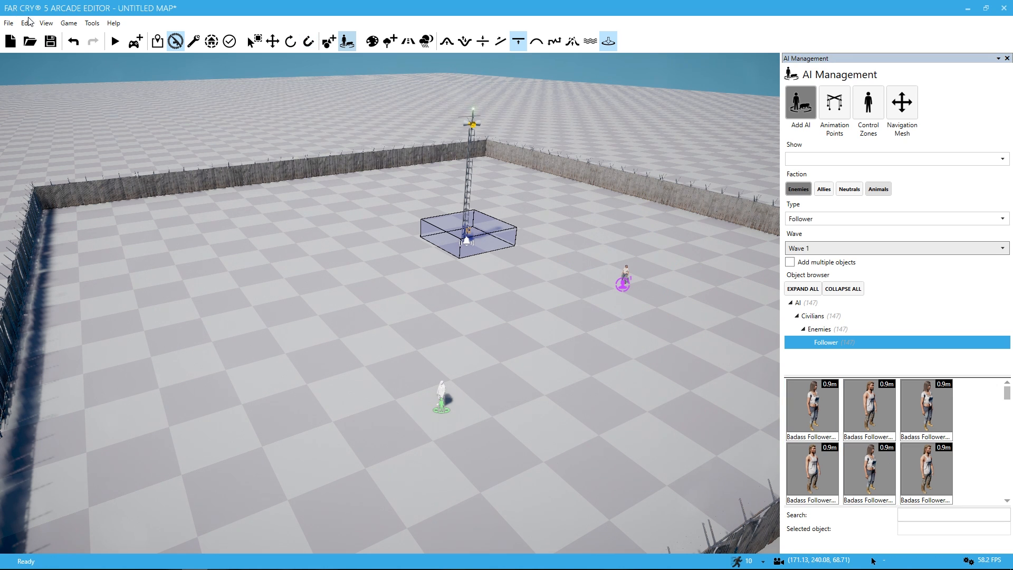
Step: Add an enemy Follower AI assigned to Wave 2 inside the enclosure
{"action": "left_click", "coordinate": [227, 43]}
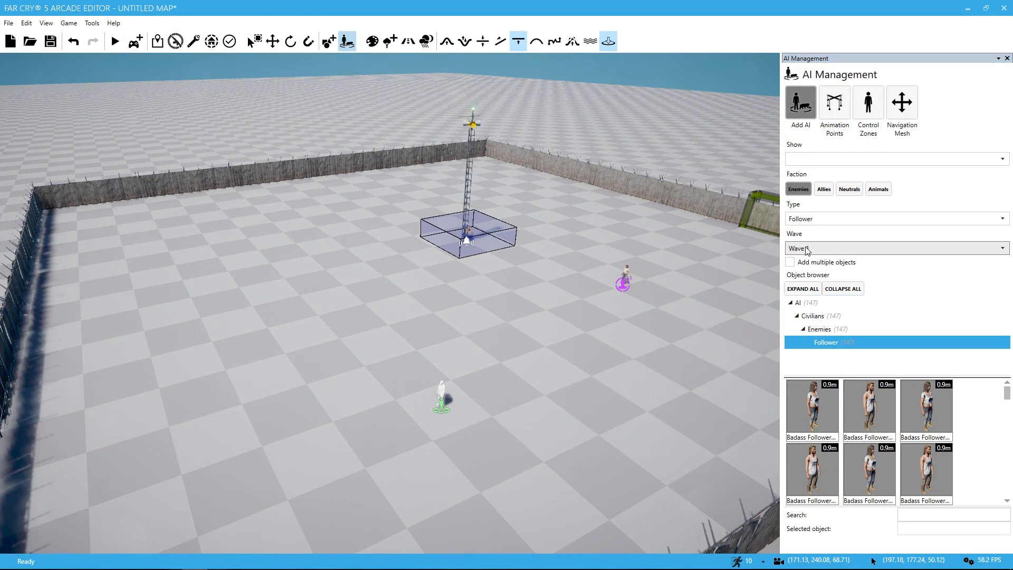
{"action": "left_click", "coordinate": [814, 274]}
{"action": "scroll", "coordinate": [932, 403], "scroll_direction": "down", "scroll_amount": 1}
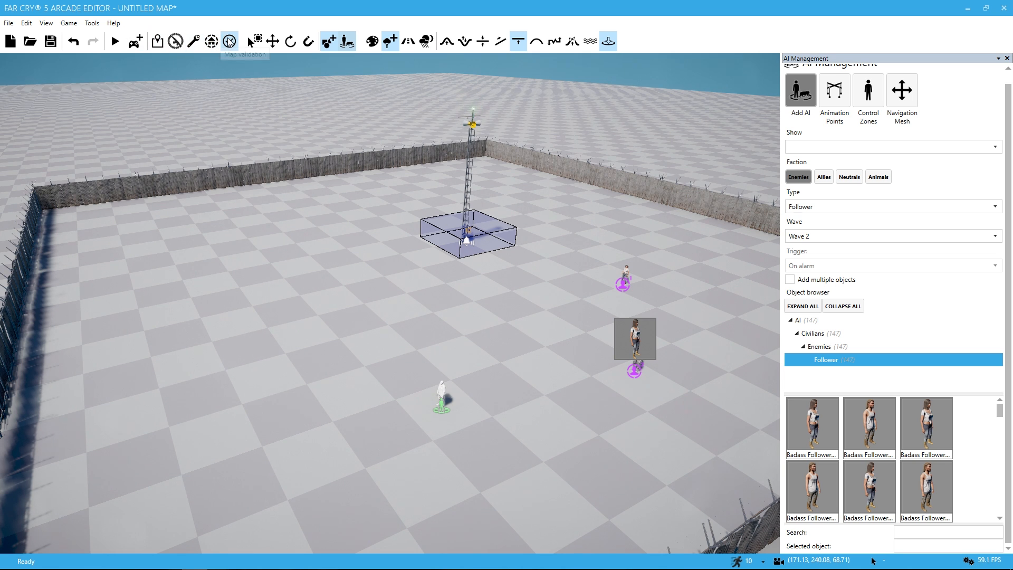
Step: Check the map validation report for the remaining outpost requirements
{"action": "left_click", "coordinate": [230, 42]}
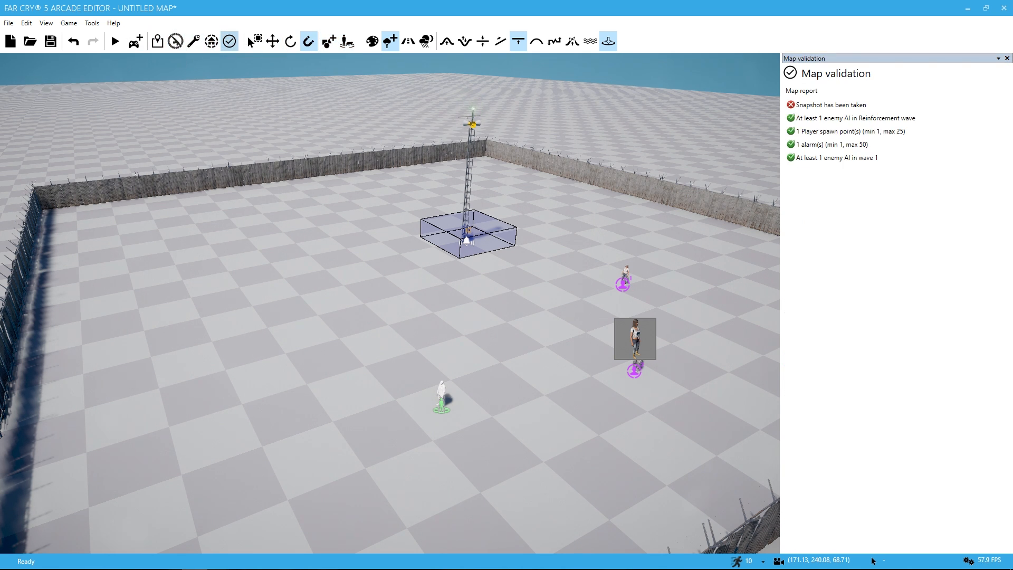
{"action": "key", "text": "w"}
{"action": "right_click_drag", "start_coordinate": [390, 303], "coordinate": [359, 264]}
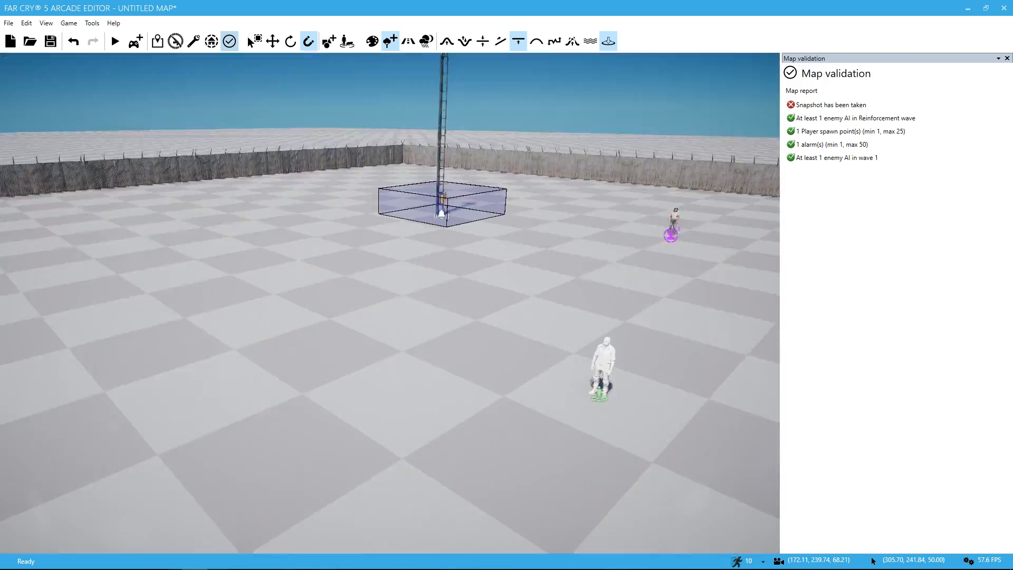
Step: Playtest the map from the spawn point, looking around the enclosure and walking up to the enemy
{"action": "key", "text": "ctrl+g"}
{"action": "key", "text": "w"}
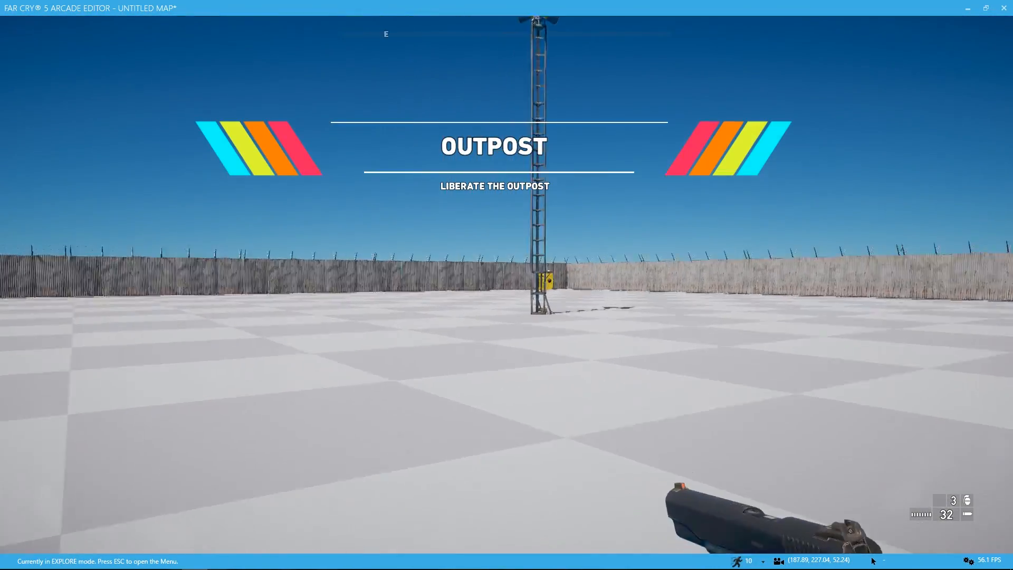
{"action": "key", "text": "w"}
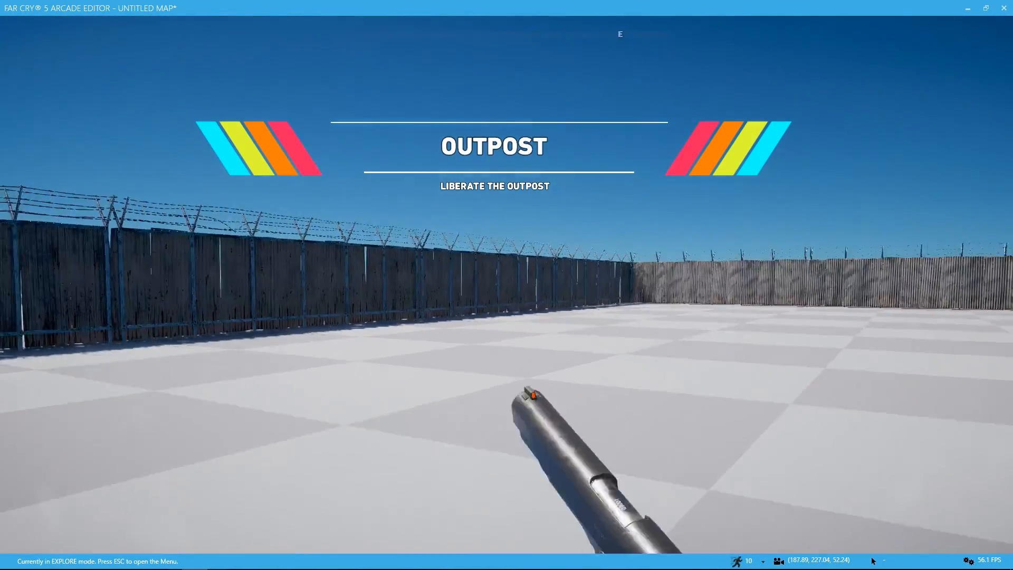
{"action": "key", "text": "w"}
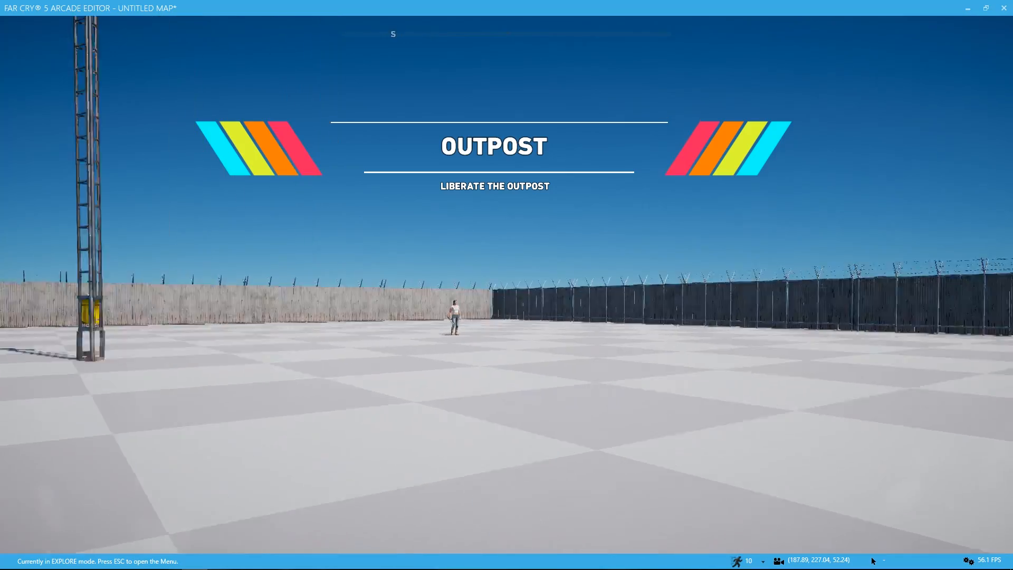
{"action": "key", "text": "w"}
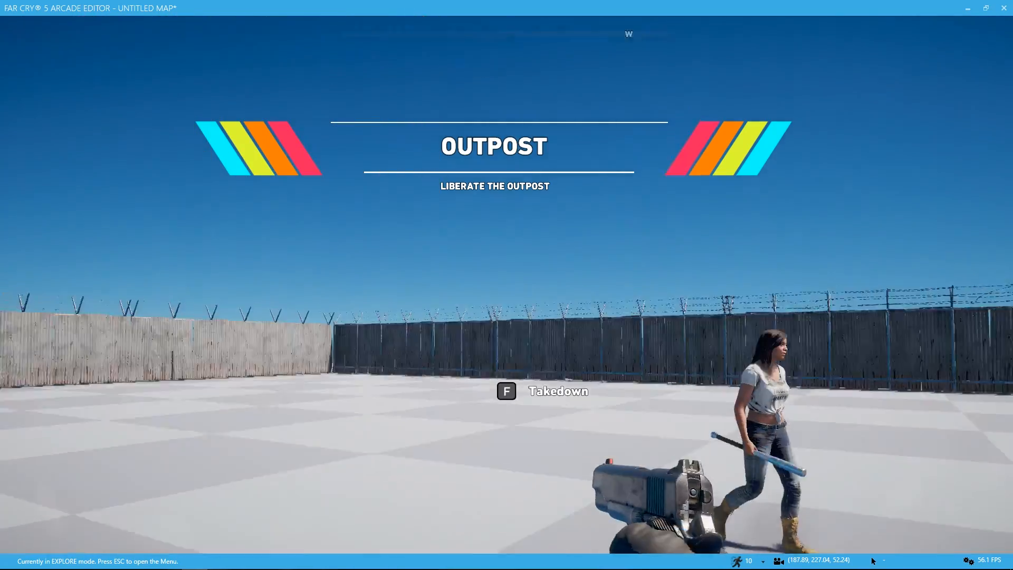
Step: Inspect the fence corner joint and the adjoining fence run up close in the playtest, and return to the editor
{"action": "key", "text": "w"}
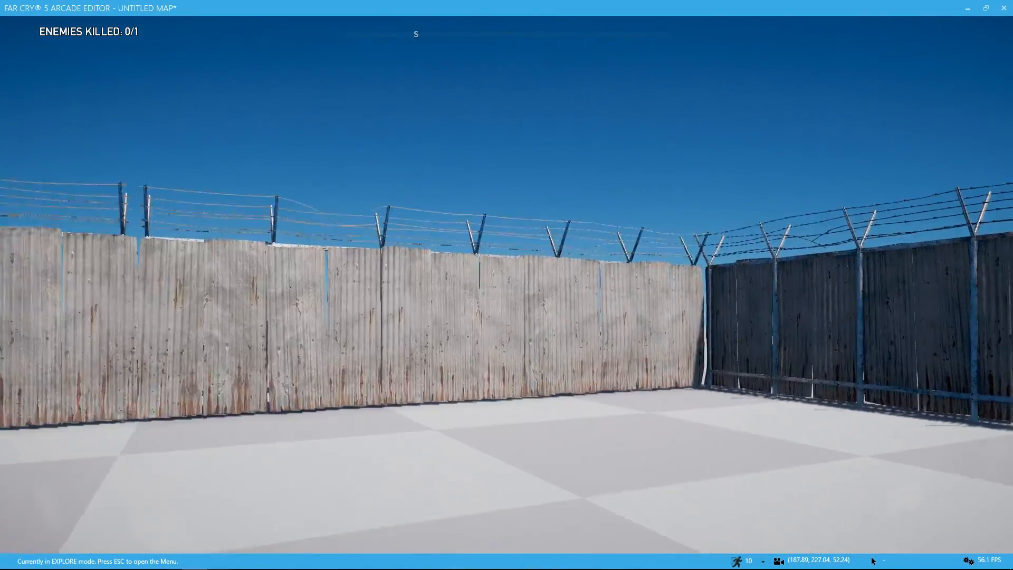
{"action": "key", "text": "w"}
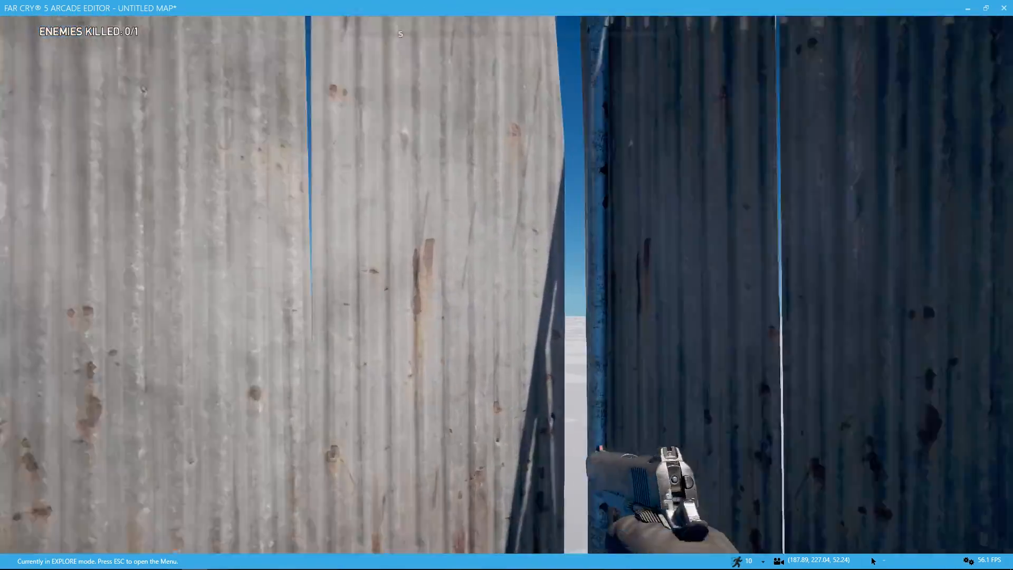
{"action": "key", "text": "w"}
{"action": "key", "text": "s"}
{"action": "key", "text": "w"}
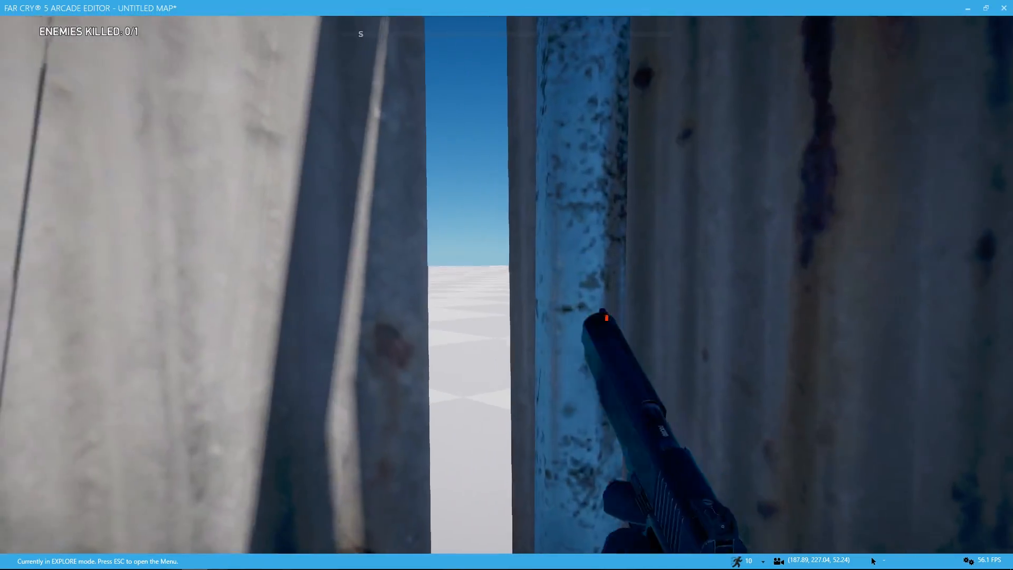
{"action": "key", "text": "w"}
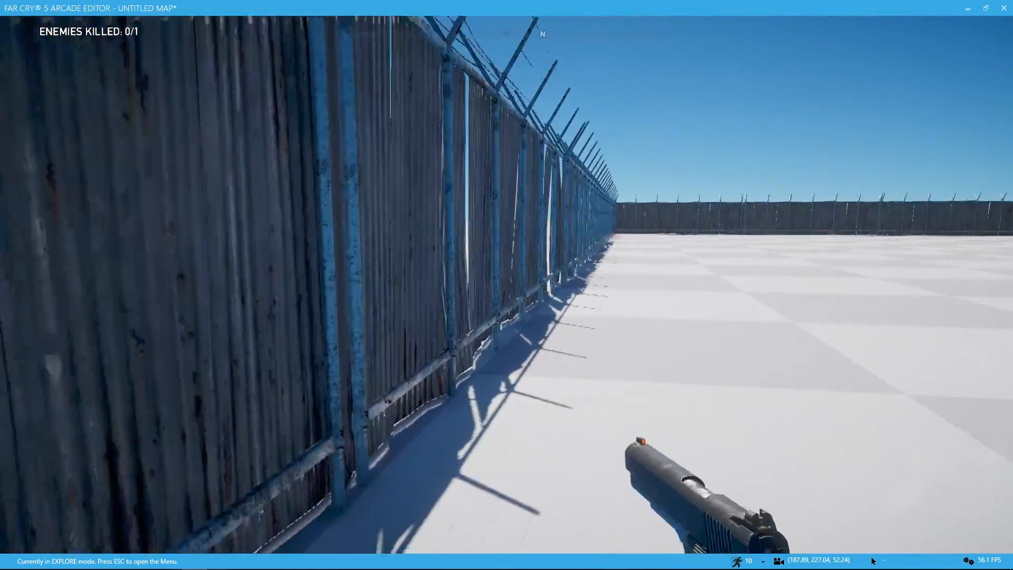
{"action": "key", "text": "w"}
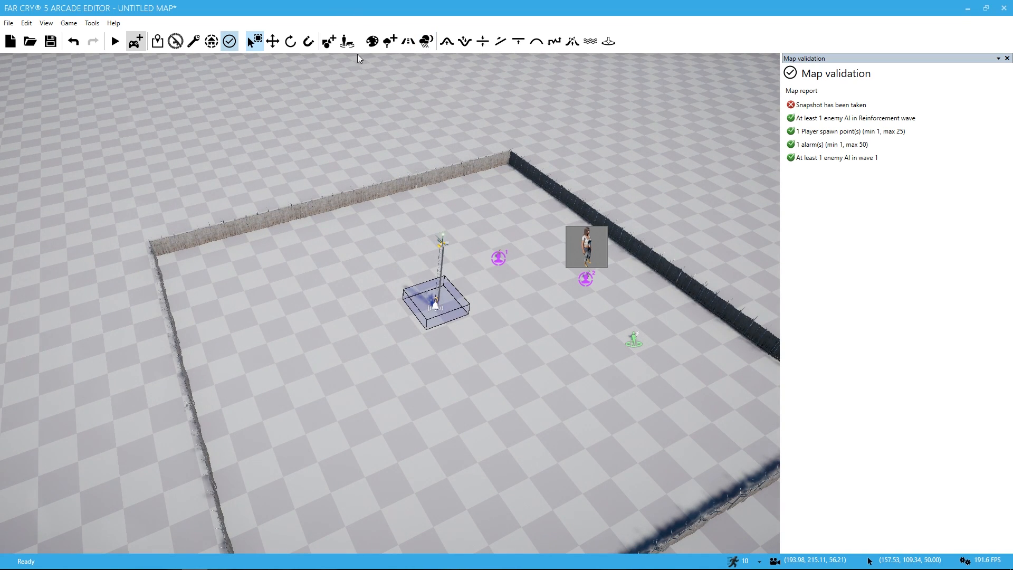
Step: Add the Concrete_Broken texture to the map's paintable ground textures
{"action": "left_click", "coordinate": [372, 41]}
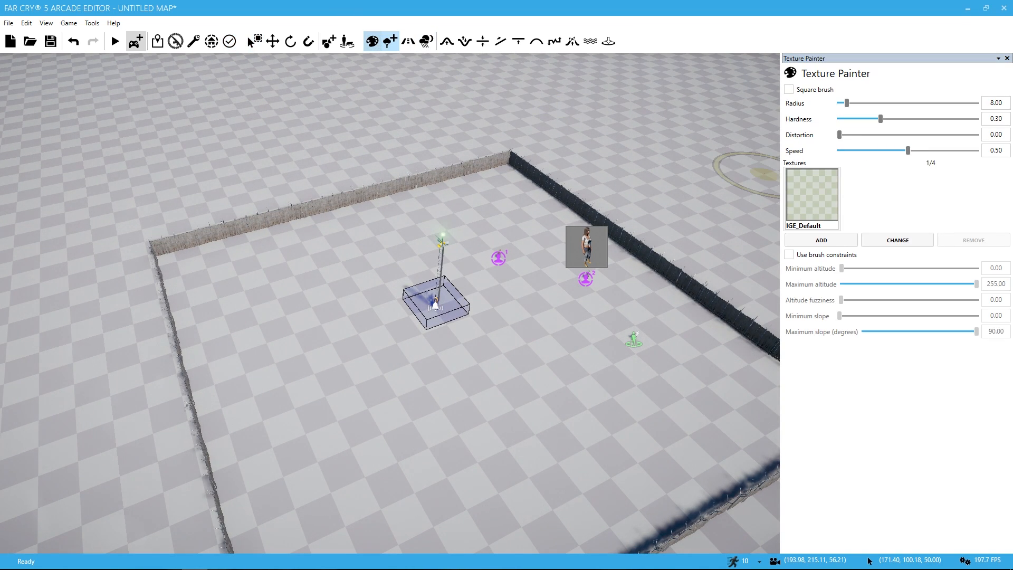
{"action": "left_click", "coordinate": [822, 240]}
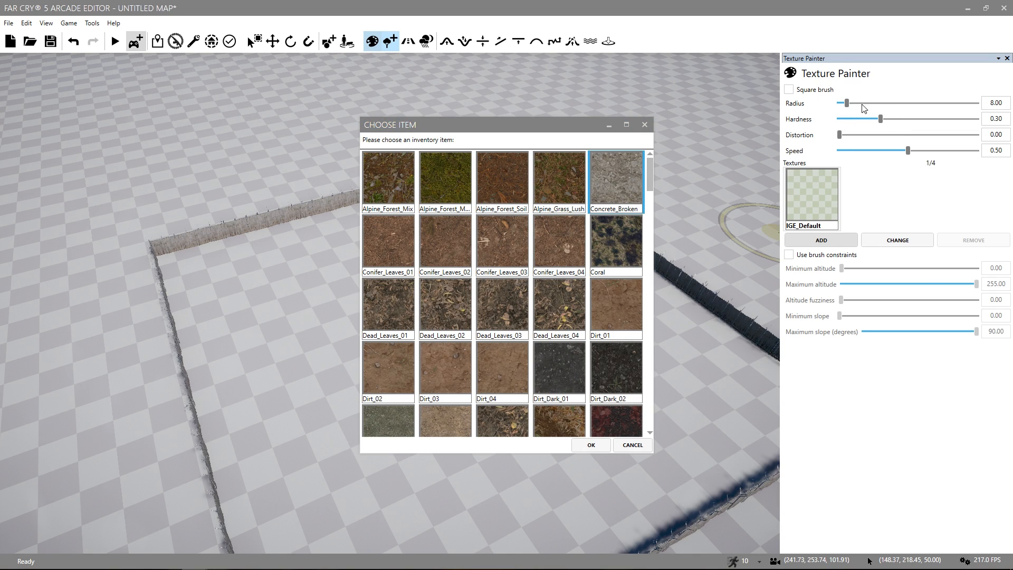
{"action": "left_click", "coordinate": [603, 449]}
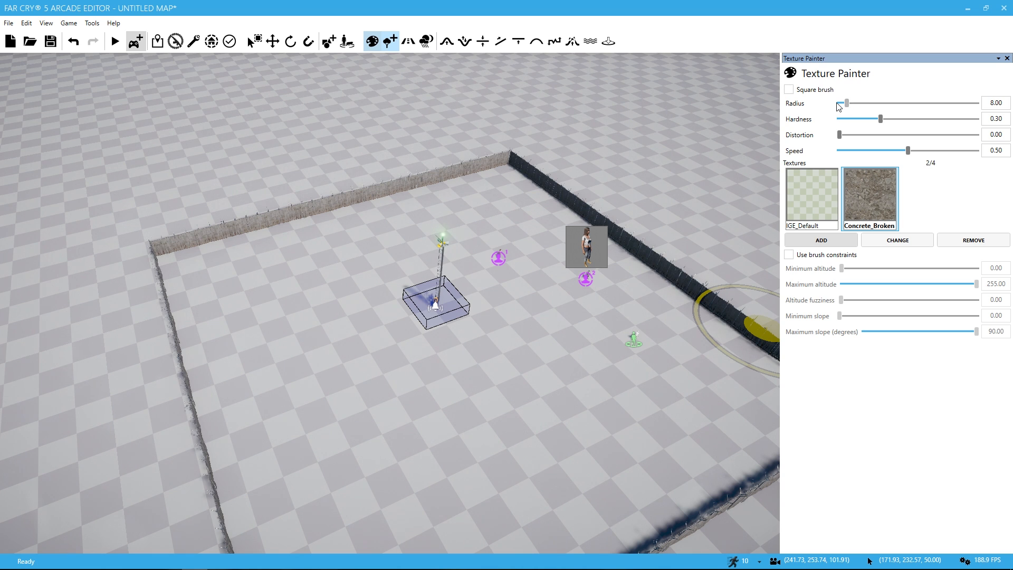
Step: Set the texture brush radius to 73.50 and paint Concrete_Broken over the ground inside and around the enclosure
{"action": "left_click_drag", "start_coordinate": [843, 102], "coordinate": [917, 103]}
{"action": "mouse_move", "coordinate": [406, 268]}
{"action": "left_mouse_down"}
{"action": "mouse_move", "coordinate": [464, 135]}
{"action": "mouse_move", "coordinate": [181, 497]}
{"action": "mouse_move", "coordinate": [113, 294]}
{"action": "mouse_move", "coordinate": [559, 439]}
{"action": "mouse_move", "coordinate": [192, 95]}
{"action": "mouse_move", "coordinate": [594, 348]}
{"action": "mouse_move", "coordinate": [391, 281]}
{"action": "mouse_move", "coordinate": [412, 551]}
{"action": "mouse_move", "coordinate": [151, 422]}
{"action": "mouse_move", "coordinate": [127, 393]}
{"action": "mouse_move", "coordinate": [340, 200]}
{"action": "mouse_move", "coordinate": [453, 228]}
{"action": "mouse_move", "coordinate": [892, 425]}
{"action": "mouse_move", "coordinate": [667, 322]}
{"action": "mouse_move", "coordinate": [373, 385]}
{"action": "mouse_move", "coordinate": [227, 296]}
{"action": "mouse_move", "coordinate": [382, 343]}
{"action": "mouse_move", "coordinate": [760, 337]}
{"action": "mouse_move", "coordinate": [349, 172]}
{"action": "mouse_move", "coordinate": [55, 415]}
{"action": "left_mouse_up"}
{"action": "key", "text": "s"}
{"action": "key", "text": "a"}
{"action": "mouse_move", "coordinate": [54, 415]}
{"action": "right_mouse_down"}
{"action": "mouse_move", "coordinate": [237, 222]}
{"action": "mouse_move", "coordinate": [211, 507]}
{"action": "mouse_move", "coordinate": [275, 391]}
{"action": "right_mouse_up"}
{"action": "key", "text": "s"}
{"action": "key", "text": "a"}
{"action": "mouse_move", "coordinate": [131, 409]}
{"action": "right_mouse_down"}
{"action": "mouse_move", "coordinate": [348, 322]}
{"action": "mouse_move", "coordinate": [538, 365]}
{"action": "mouse_move", "coordinate": [475, 338]}
{"action": "mouse_move", "coordinate": [401, 348]}
{"action": "mouse_move", "coordinate": [554, 523]}
{"action": "mouse_move", "coordinate": [539, 381]}
{"action": "mouse_move", "coordinate": [430, 285]}
{"action": "mouse_move", "coordinate": [509, 279]}
{"action": "right_mouse_up"}
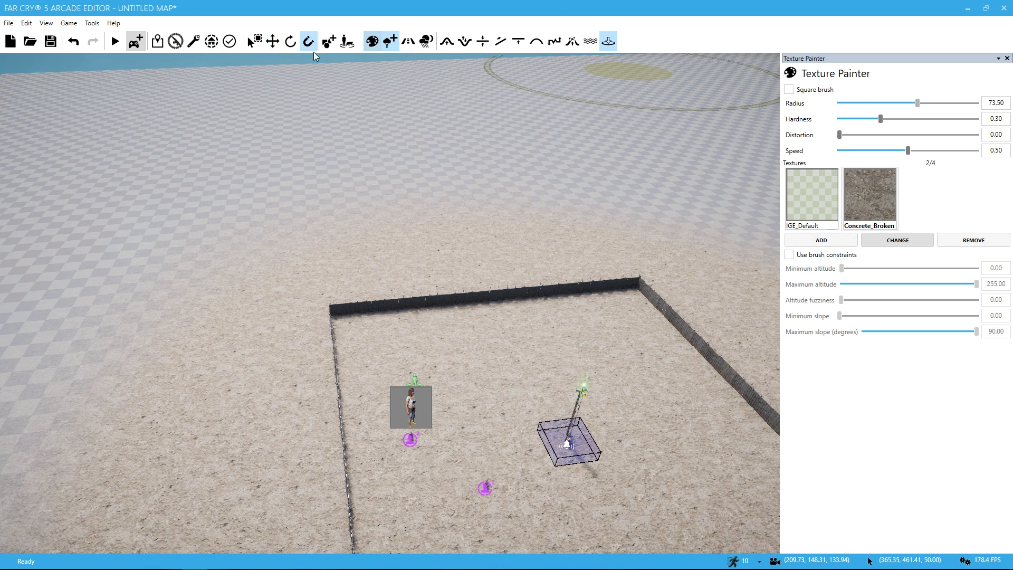
Step: Place Landmark City Hall from the Watch_Dogs commercial skyscrapers on the ground just outside the fence
{"action": "left_click", "coordinate": [329, 42]}
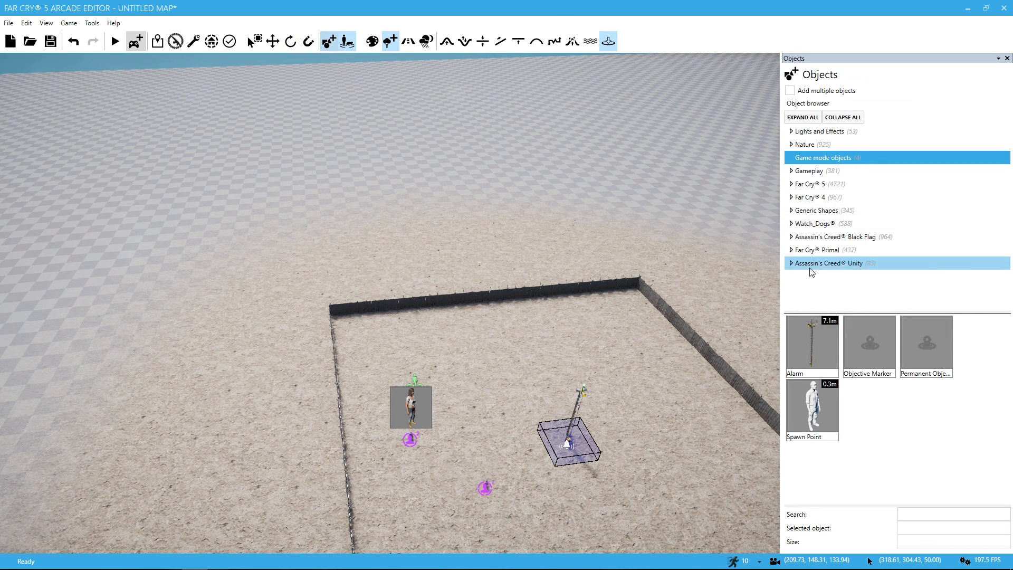
{"action": "left_click", "coordinate": [792, 224]}
{"action": "left_click", "coordinate": [797, 250]}
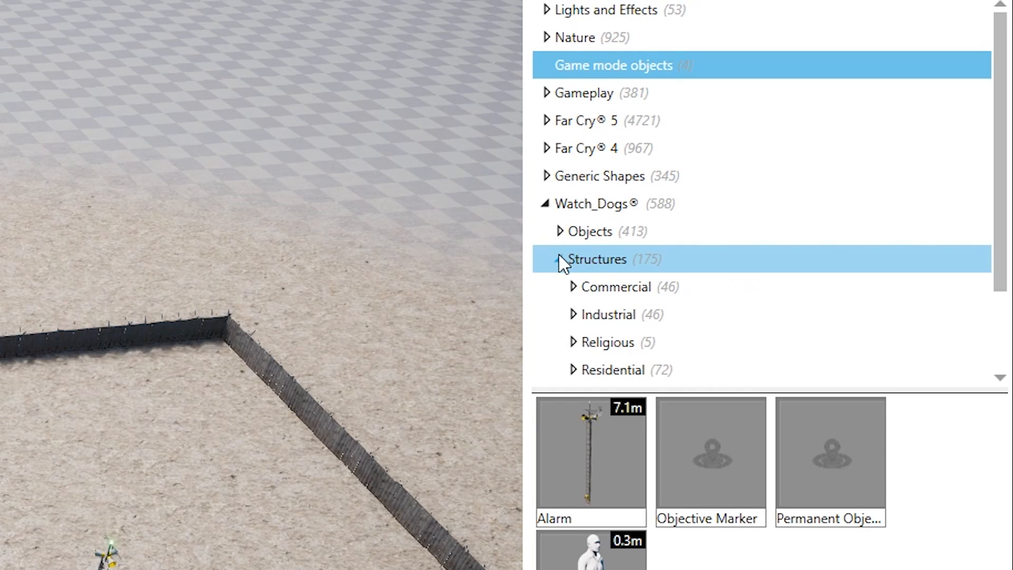
{"action": "scroll", "coordinate": [578, 304], "scroll_direction": "down", "scroll_amount": 1}
{"action": "left_click", "coordinate": [573, 234]}
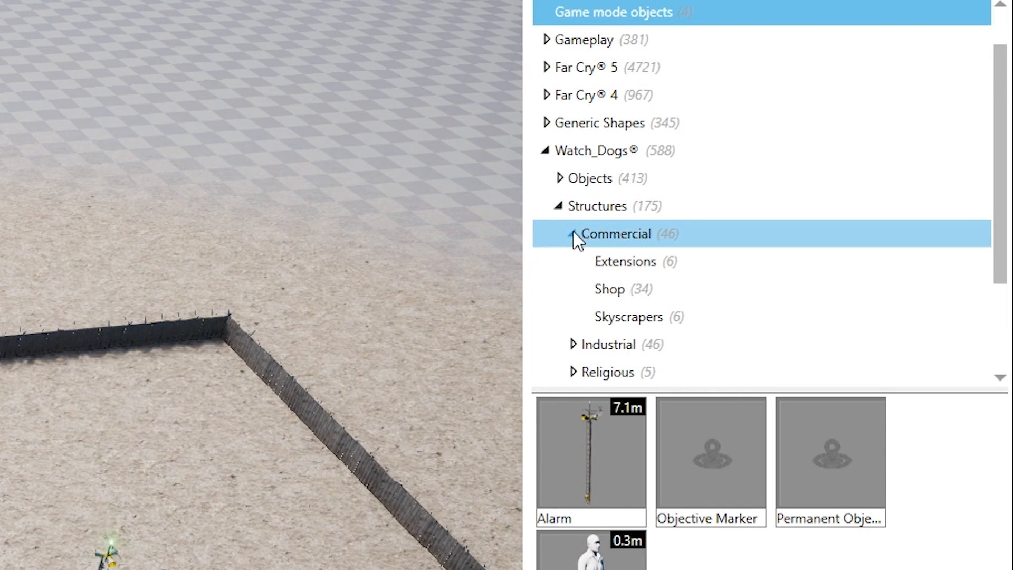
{"action": "left_click", "coordinate": [620, 323]}
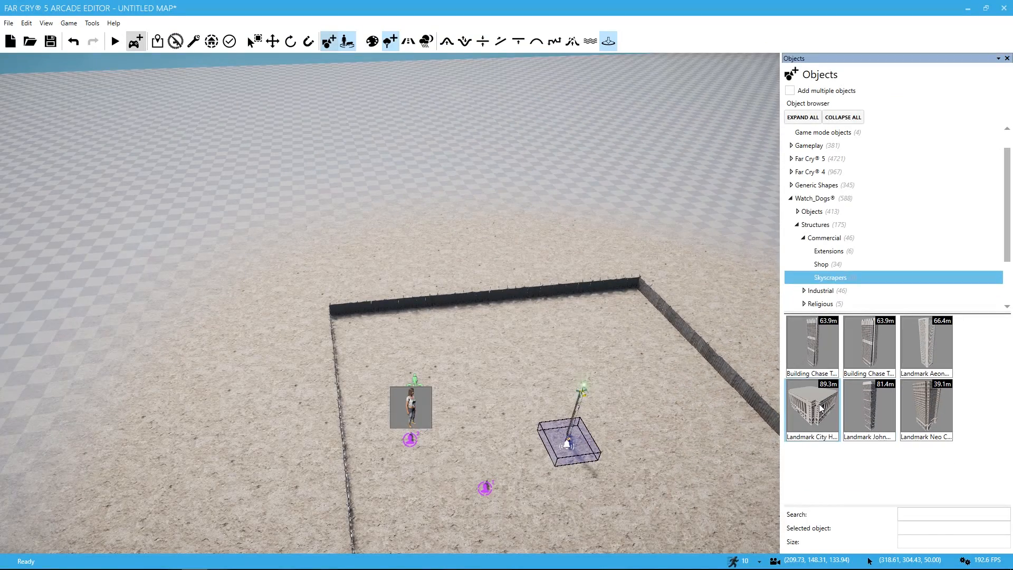
{"action": "left_click", "coordinate": [821, 408]}
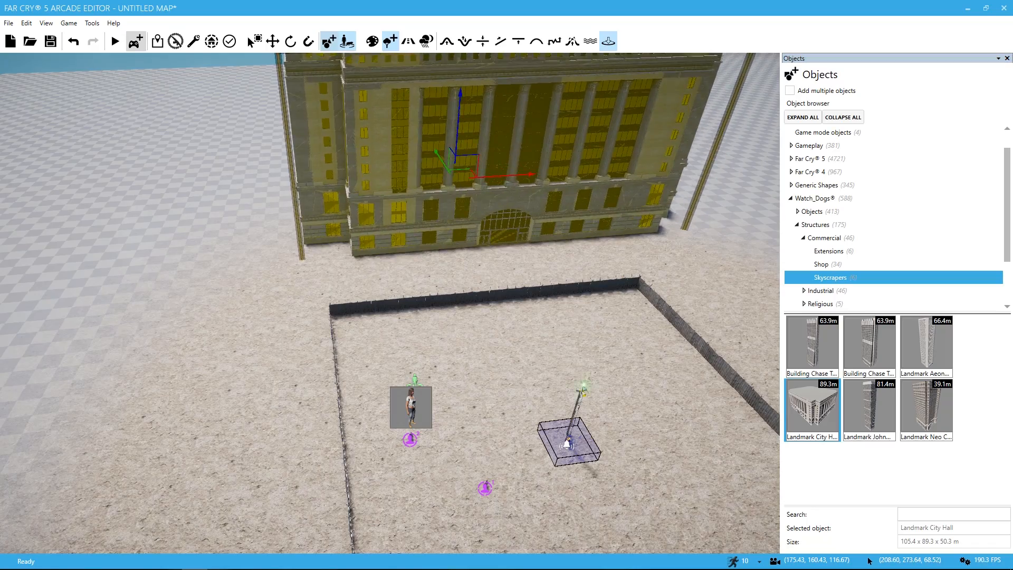
{"action": "key", "text": "a"}
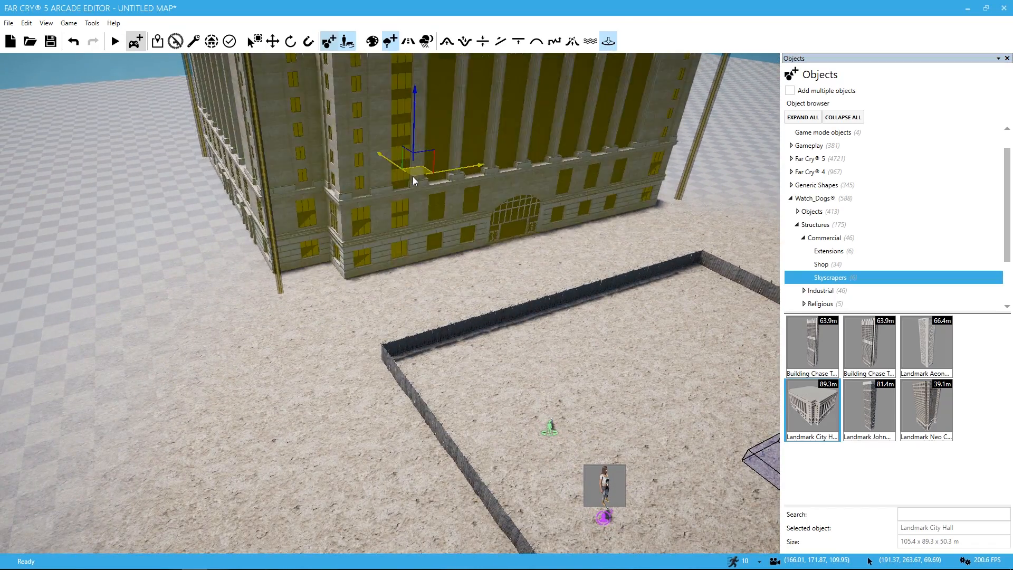
Step: Move the City Hall building horizontally to reposition it alongside the fenced enclosure
{"action": "left_click", "coordinate": [416, 171]}
{"action": "right_click_drag", "start_coordinate": [416, 172], "coordinate": [396, 195]}
{"action": "key", "text": "s"}
{"action": "key", "text": "a"}
Step: Place the Landmark John Hancock skyscraper outside another side of the fenced enclosure
{"action": "right_click_drag", "start_coordinate": [473, 220], "coordinate": [665, 285]}
{"action": "key", "text": "w"}
{"action": "left_click", "coordinate": [882, 419]}
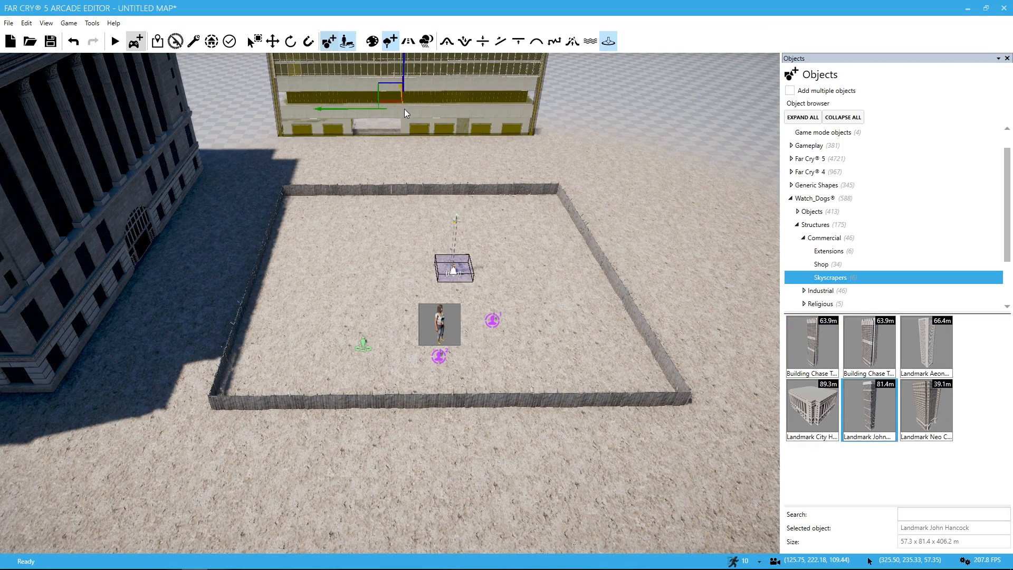
Step: Place the Landmark John Hancock tower outside the far fence side and Building Chase Tower 02 next to it
{"action": "left_click", "coordinate": [404, 109]}
{"action": "key", "text": "s"}
{"action": "right_click_drag", "start_coordinate": [404, 109], "coordinate": [401, 211]}
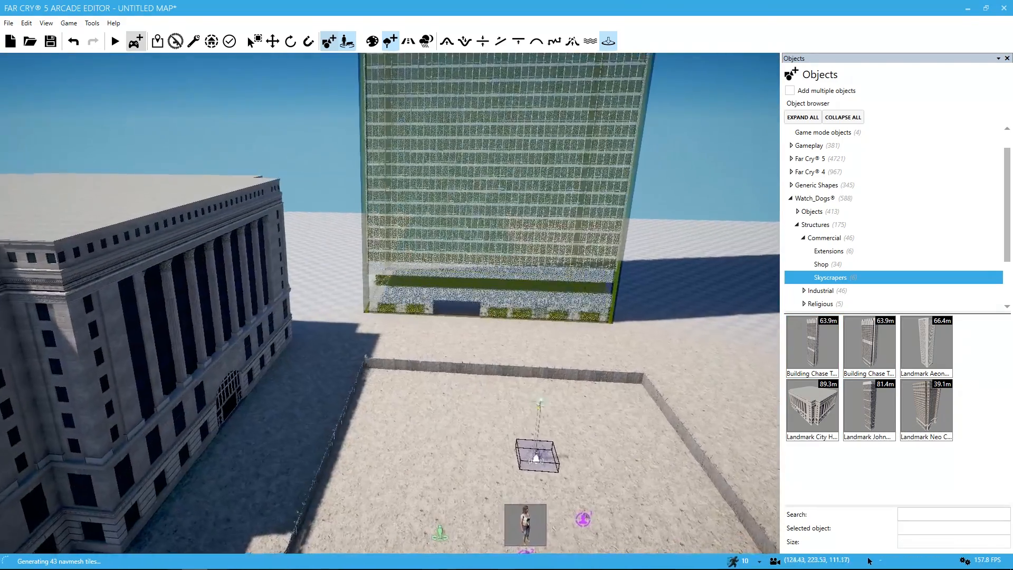
{"action": "key", "text": "w"}
{"action": "key", "text": "a"}
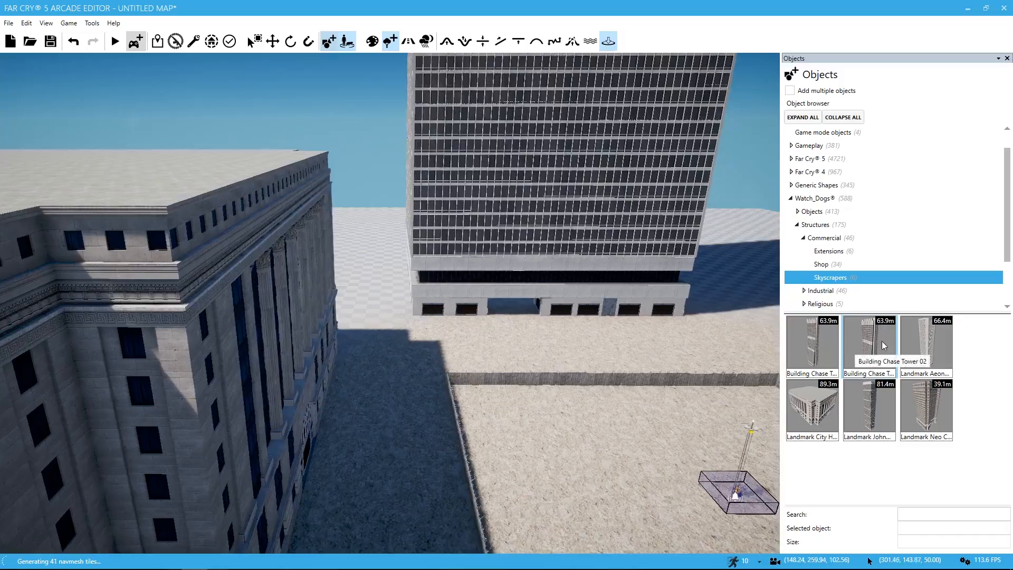
{"action": "left_click", "coordinate": [882, 341]}
{"action": "key", "text": "d"}
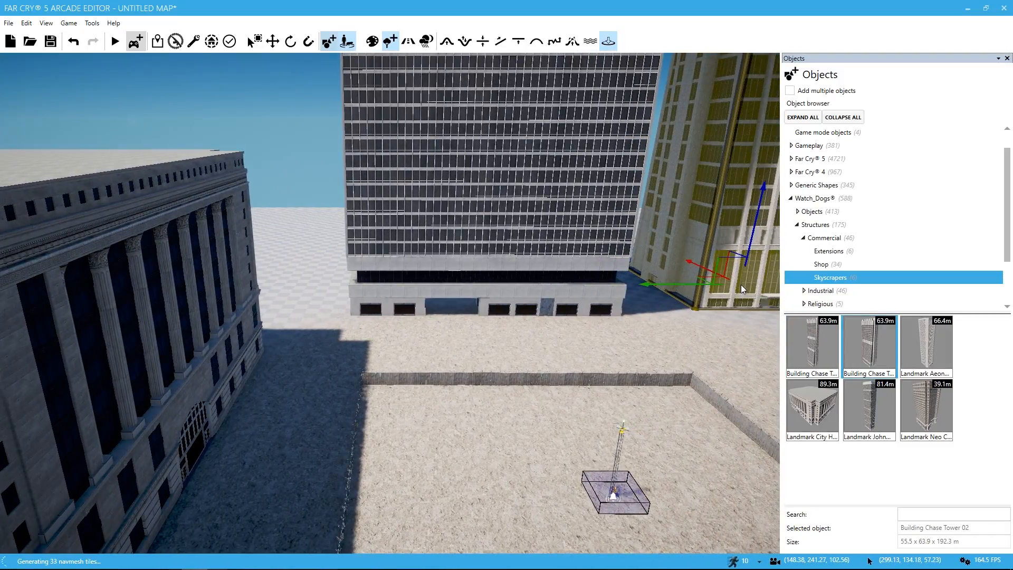
{"action": "left_click", "coordinate": [740, 288]}
{"action": "right_click_drag", "start_coordinate": [720, 306], "coordinate": [868, 556]}
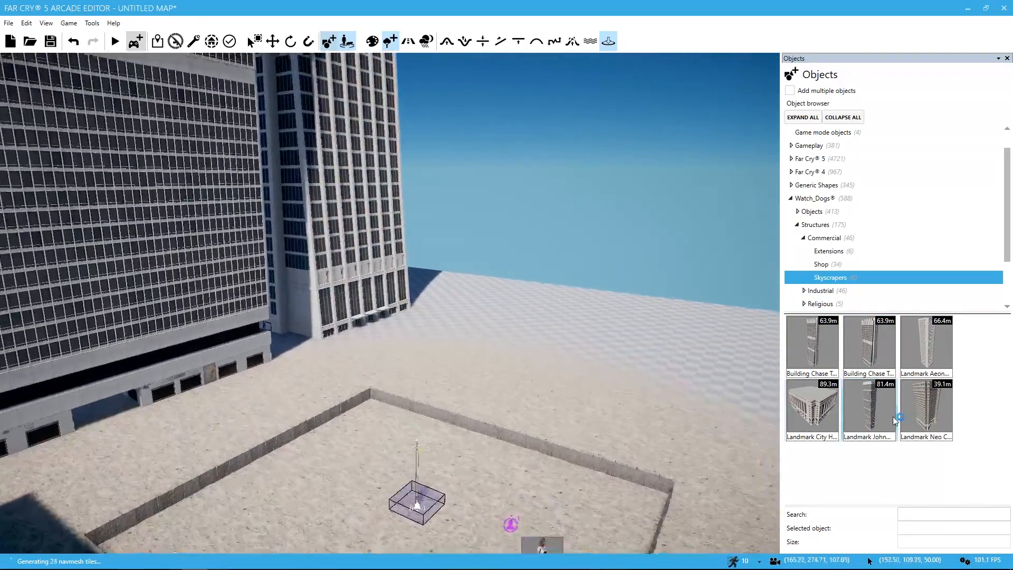
Step: Place Landmark Neo Classic outside the enclosure's corner and another Landmark John Hancock tower near City Hall
{"action": "left_click", "coordinate": [931, 421]}
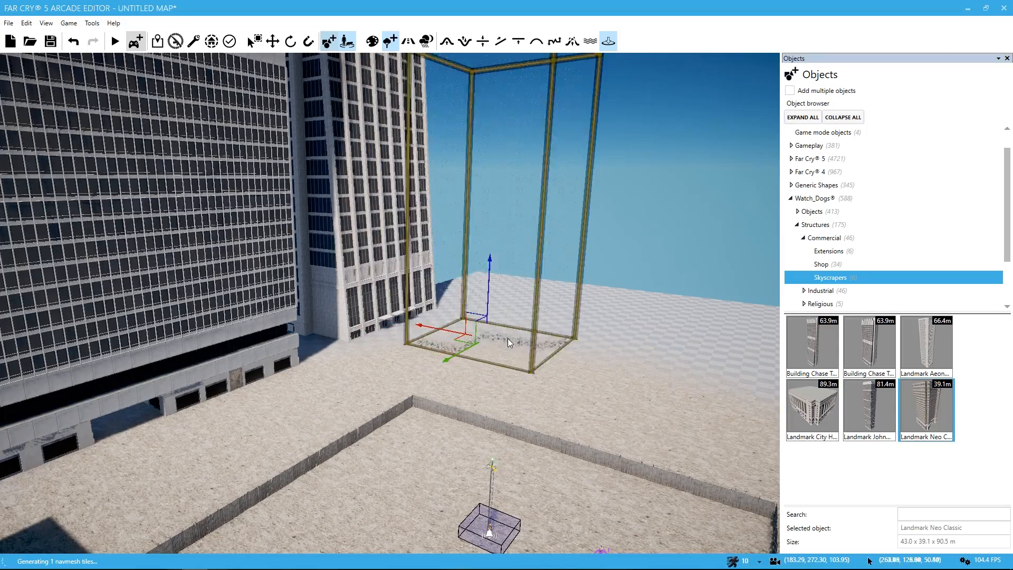
{"action": "left_click", "coordinate": [500, 333]}
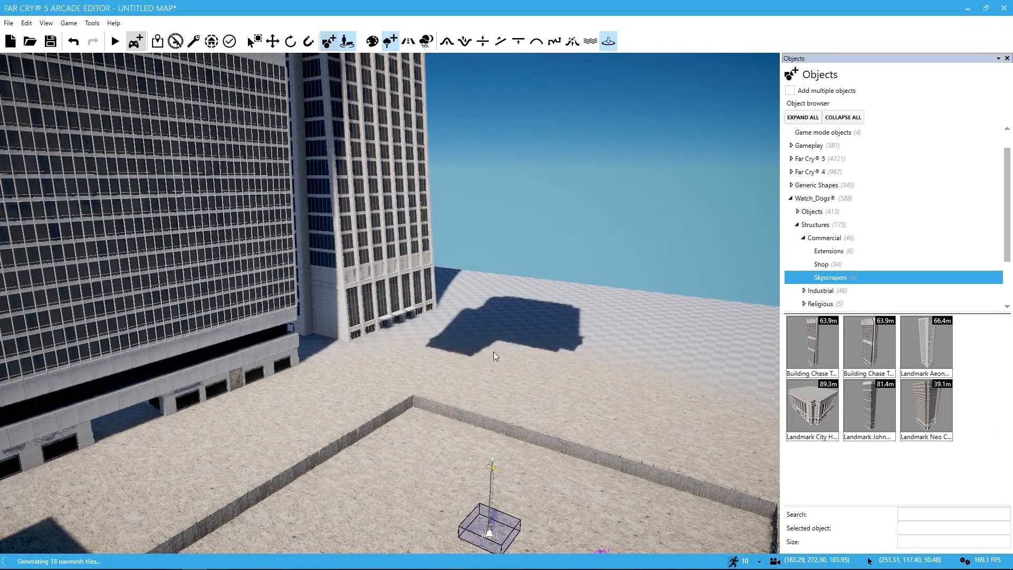
{"action": "key", "text": "a"}
{"action": "right_click_drag", "start_coordinate": [493, 352], "coordinate": [476, 370]}
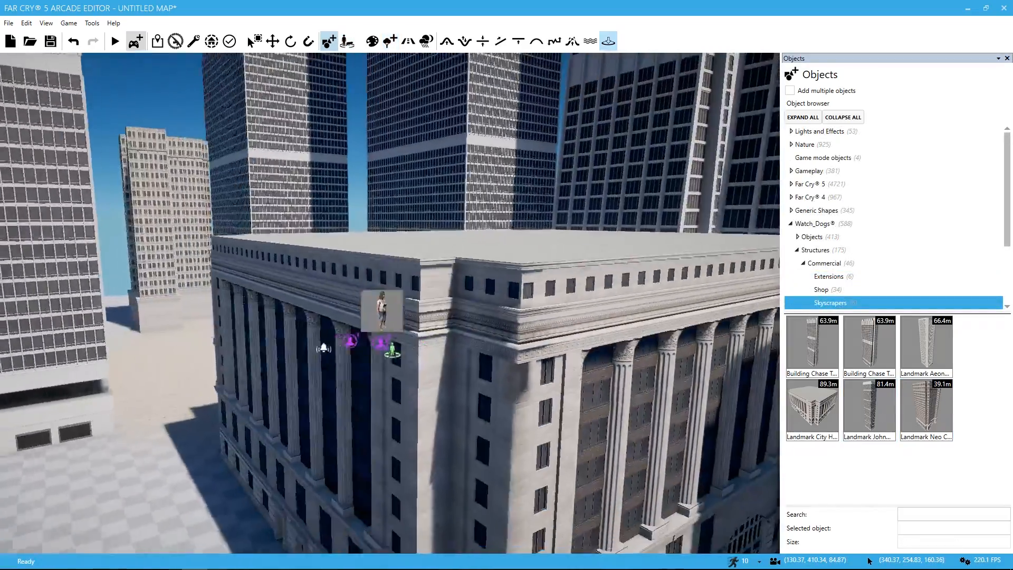
{"action": "key", "text": "s"}
{"action": "right_click_drag", "start_coordinate": [595, 378], "coordinate": [594, 385]}
{"action": "key", "text": "a"}
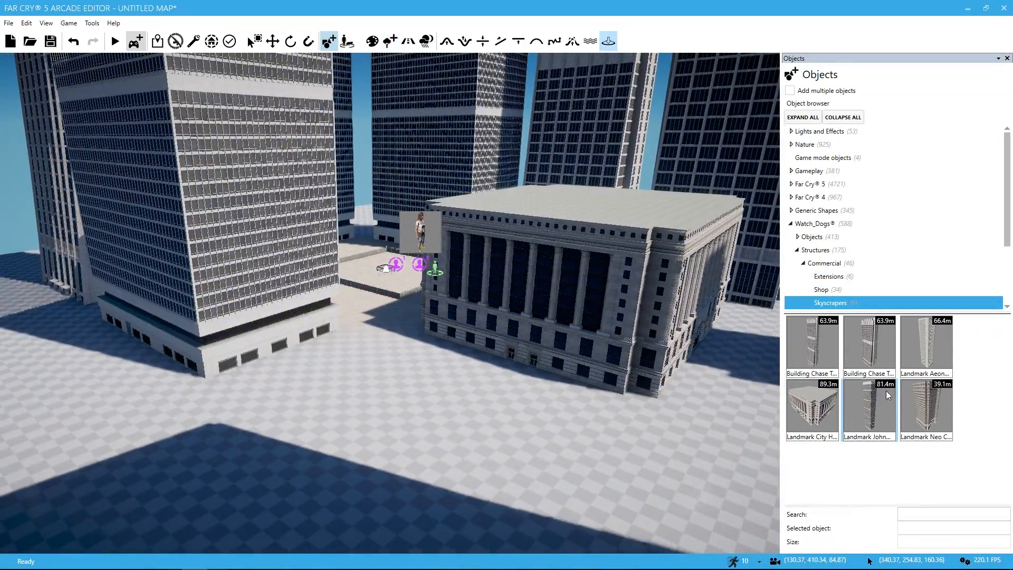
Step: Place another Landmark Neo Classic building on the open ground in front of City Hall
{"action": "left_click", "coordinate": [928, 403]}
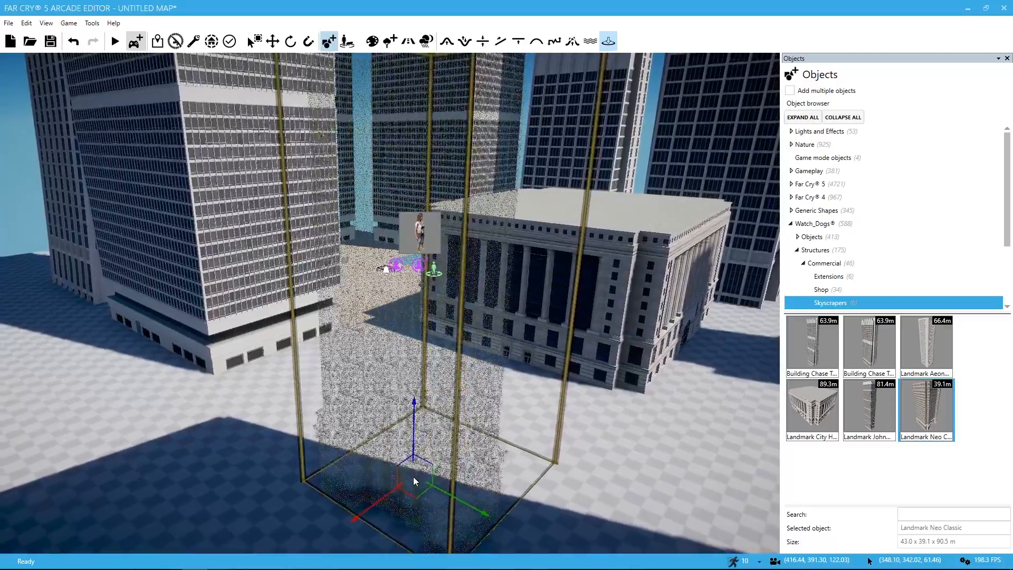
{"action": "left_click", "coordinate": [413, 476]}
{"action": "key", "text": "s"}
{"action": "mouse_move", "coordinate": [413, 476]}
{"action": "right_mouse_down"}
{"action": "mouse_move", "coordinate": [443, 422]}
{"action": "mouse_move", "coordinate": [422, 475]}
{"action": "right_mouse_up"}
{"action": "key", "text": "a"}
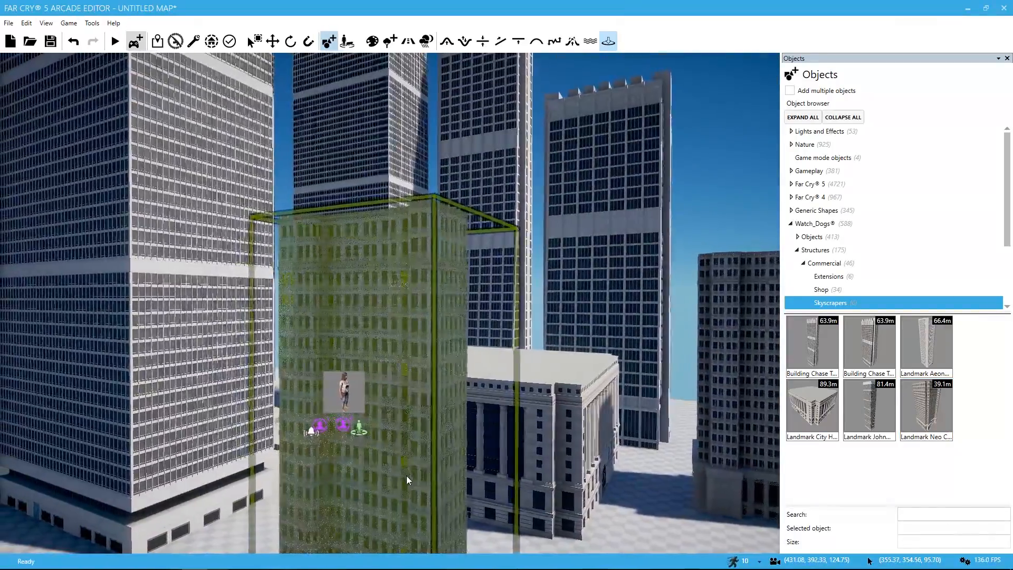
{"action": "right_click_drag", "start_coordinate": [483, 445], "coordinate": [464, 496]}
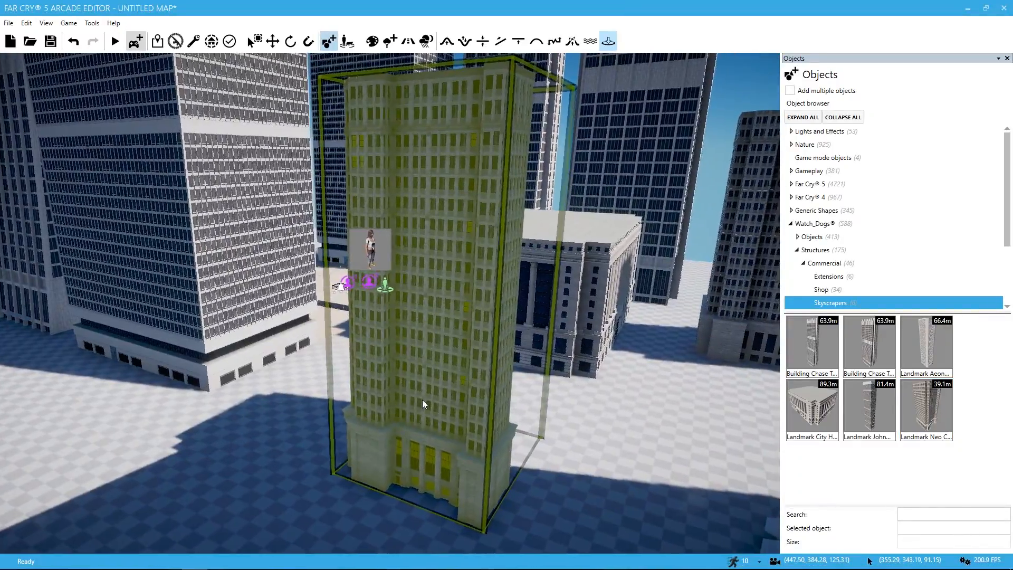
{"action": "left_click", "coordinate": [423, 399]}
{"action": "left_click_drag", "start_coordinate": [429, 396], "coordinate": [431, 303]}
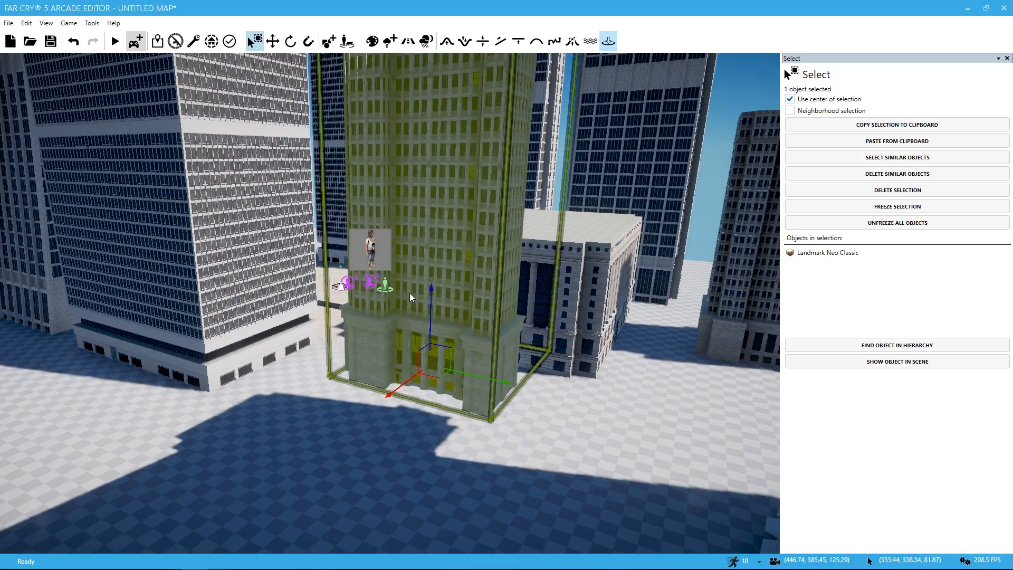
{"action": "key", "text": "a"}
{"action": "key", "text": "d"}
{"action": "key", "text": "w"}
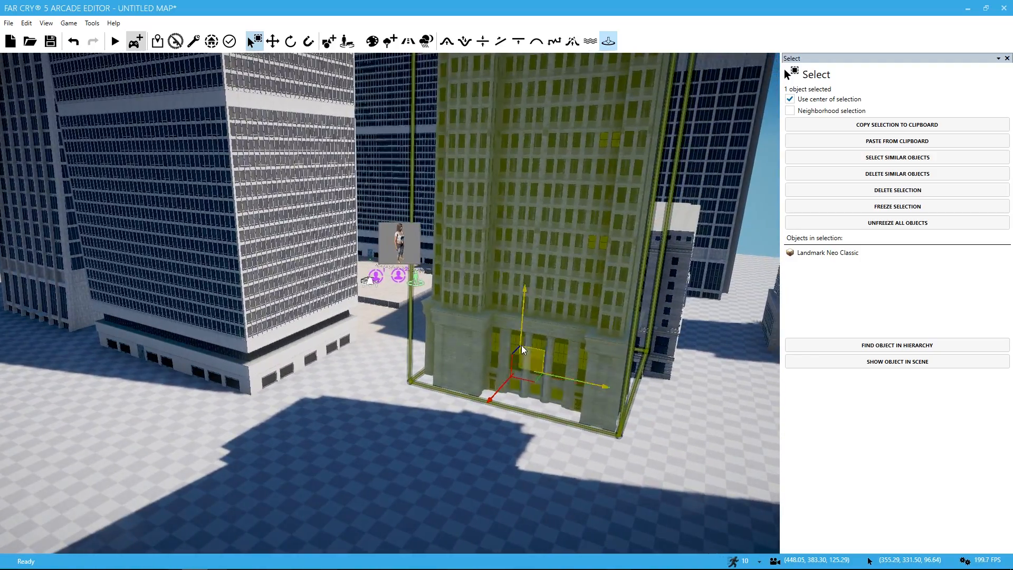
{"action": "key", "text": "ctrl+z"}
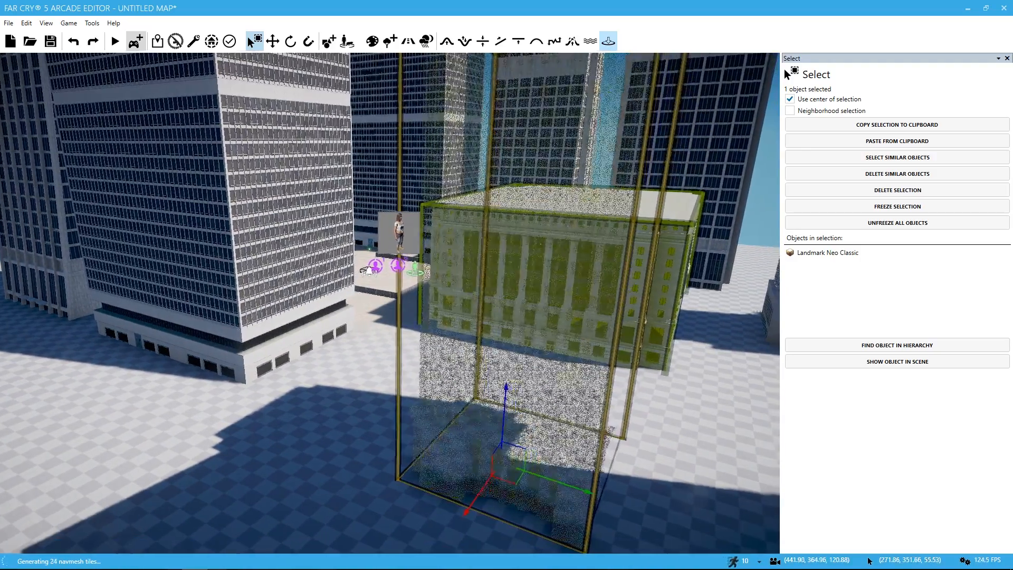
Step: Move the newly placed Landmark Neo Classic building sideways along its horizontal axis, past the end of City Hall
{"action": "key", "text": "w"}
{"action": "right_click_drag", "start_coordinate": [379, 368], "coordinate": [308, 348]}
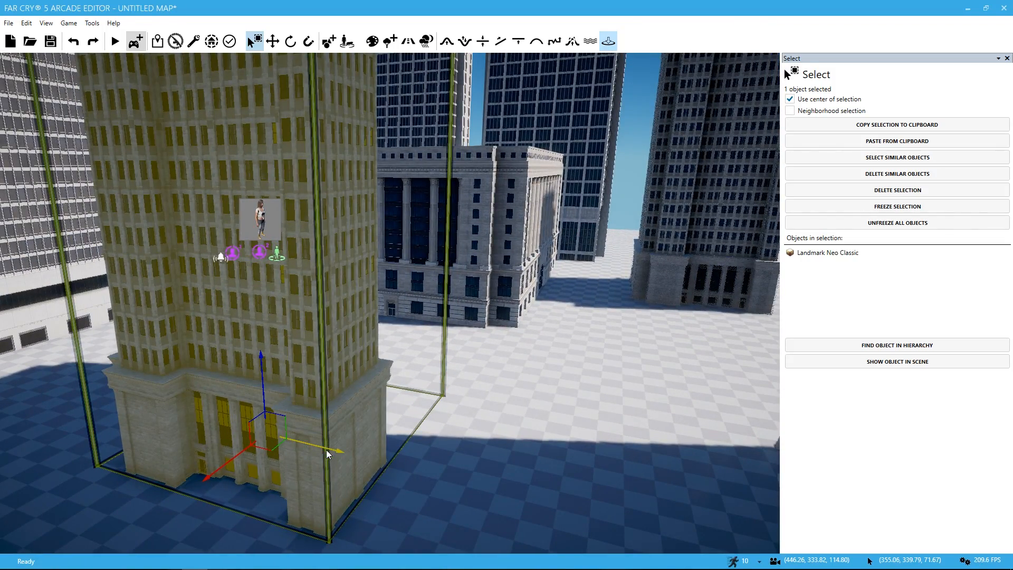
{"action": "left_click_drag", "start_coordinate": [327, 454], "coordinate": [522, 354]}
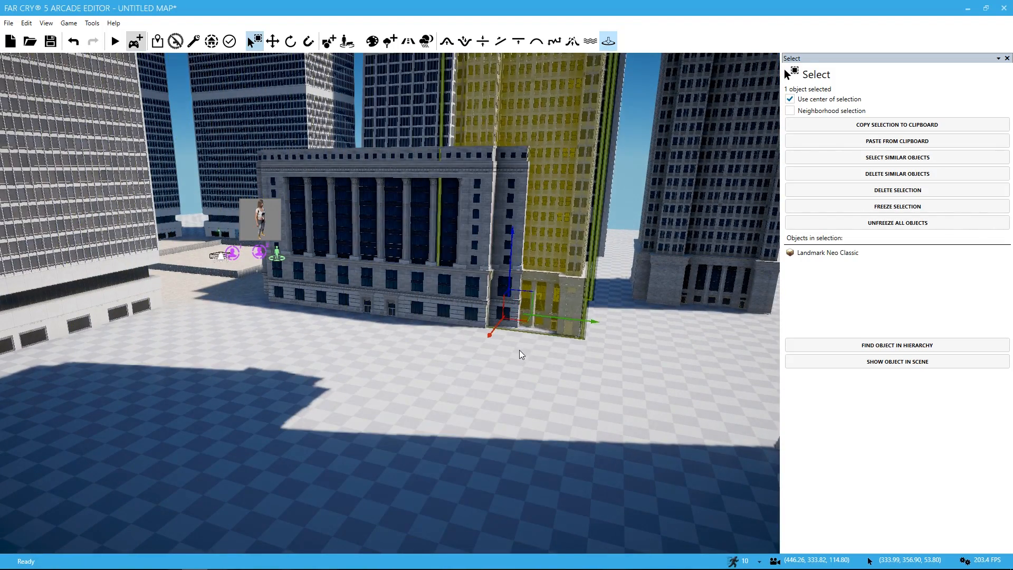
{"action": "left_click_drag", "start_coordinate": [558, 325], "coordinate": [727, 344]}
{"action": "right_click_drag", "start_coordinate": [728, 344], "coordinate": [552, 464]}
{"action": "key", "text": "w"}
{"action": "key", "text": "w"}
{"action": "key", "text": "s"}
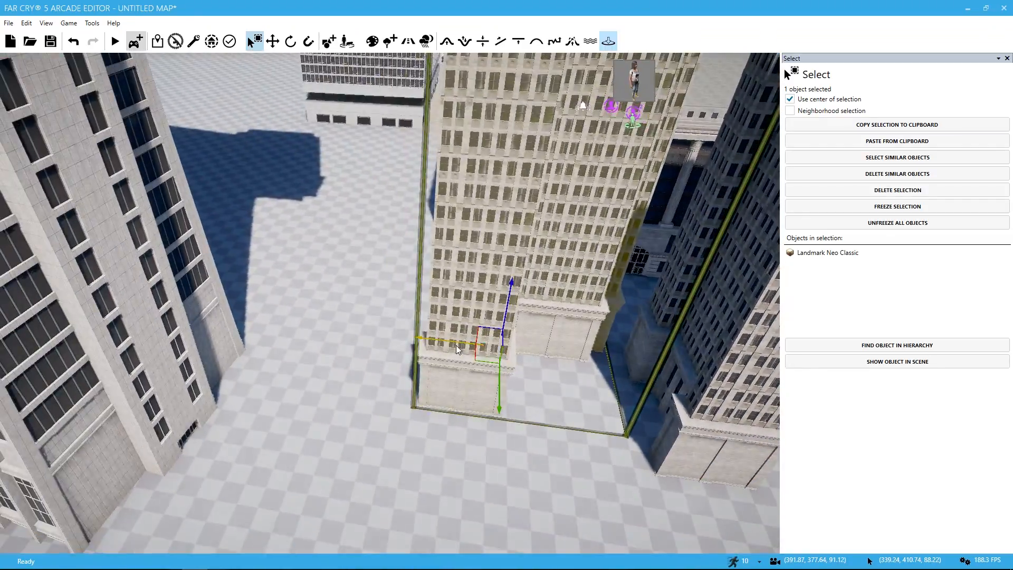
Step: Shift the Landmark Neo Classic building along its other horizontal axis so it stands behind City Hall
{"action": "left_click_drag", "start_coordinate": [456, 345], "coordinate": [464, 252]}
{"action": "key", "text": "w"}
{"action": "right_click_drag", "start_coordinate": [464, 253], "coordinate": [610, 326]}
{"action": "key", "text": "w"}
{"action": "key", "text": "w"}
{"action": "key", "text": "s"}
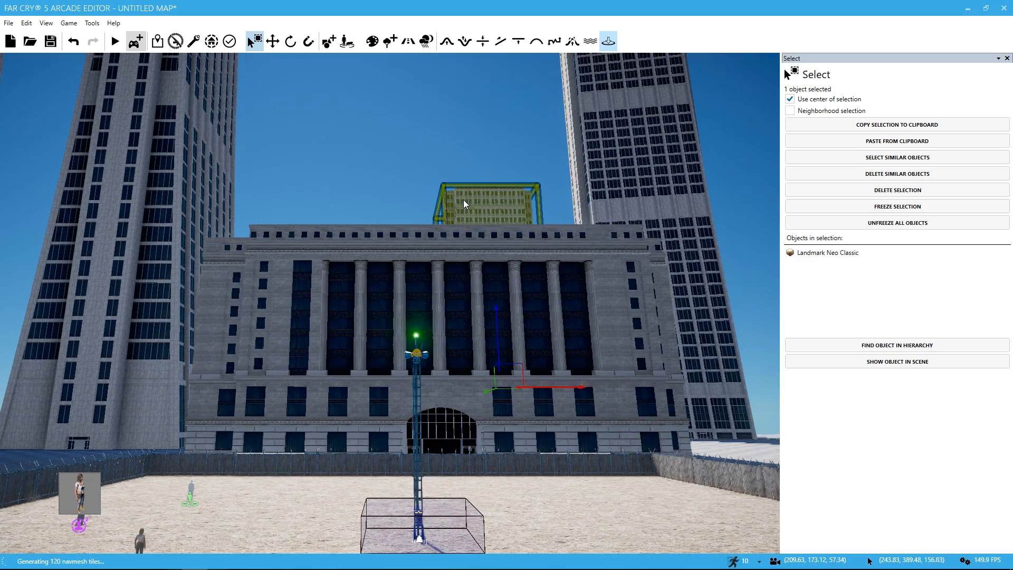
Step: Raise the Landmark Neo Classic building vertically so more of it rises above City Hall's roofline
{"action": "left_click", "coordinate": [494, 298]}
{"action": "left_click_drag", "start_coordinate": [494, 297], "coordinate": [490, 251]}
{"action": "right_click_drag", "start_coordinate": [390, 303], "coordinate": [678, 379]}
{"action": "key", "text": "w"}
{"action": "key", "text": "a"}
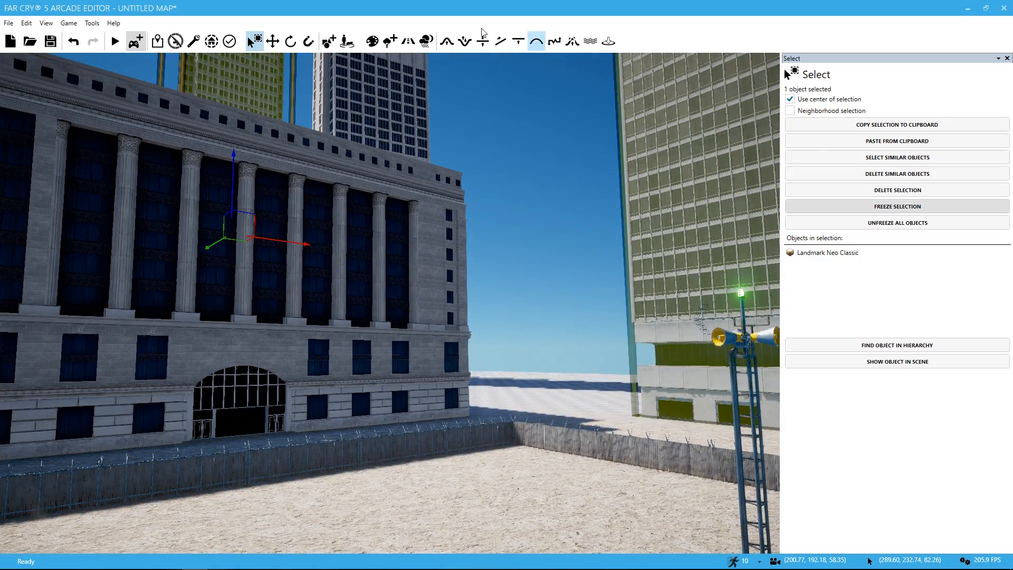
Step: Place another Landmark Neo Classic in the gap between City Hall and the neighbouring tower
{"action": "left_click", "coordinate": [330, 42]}
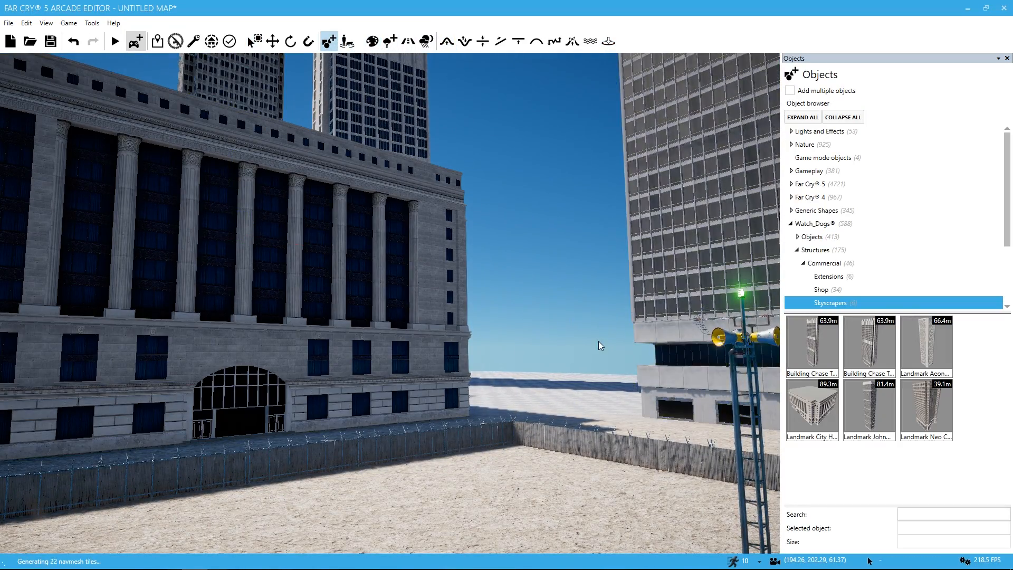
{"action": "key", "text": "w"}
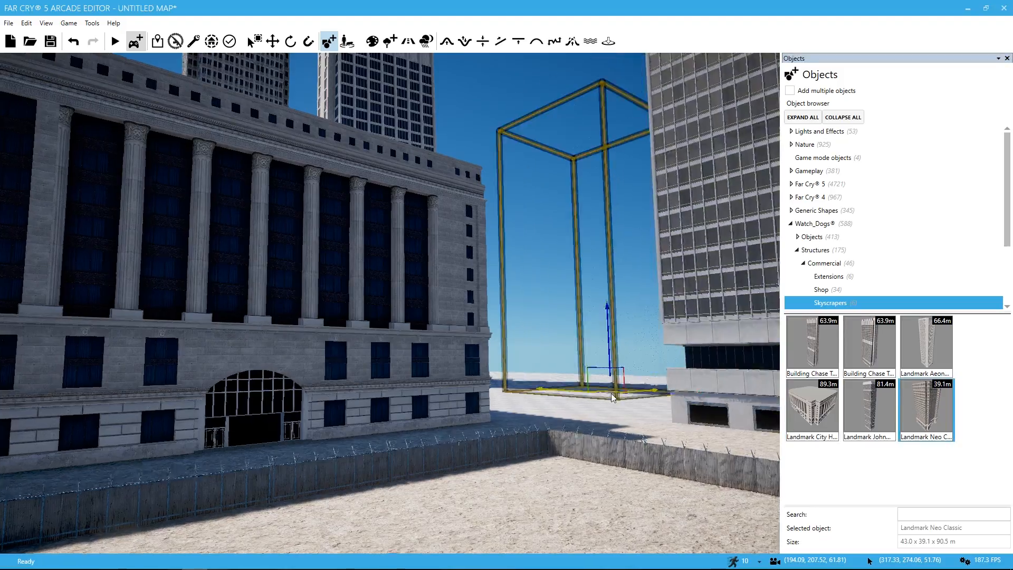
{"action": "key", "text": "d"}
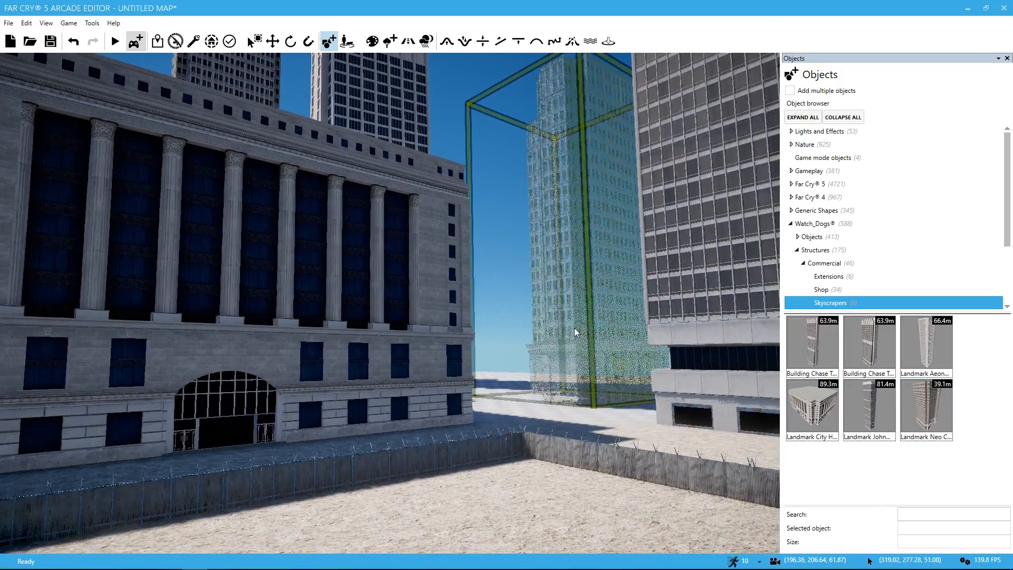
{"action": "right_click_drag", "start_coordinate": [575, 332], "coordinate": [598, 287]}
{"action": "key", "text": "w"}
Step: Place Building Chase Tower 01 just outside the fence in front of the gap between the buildings
{"action": "key", "text": "a"}
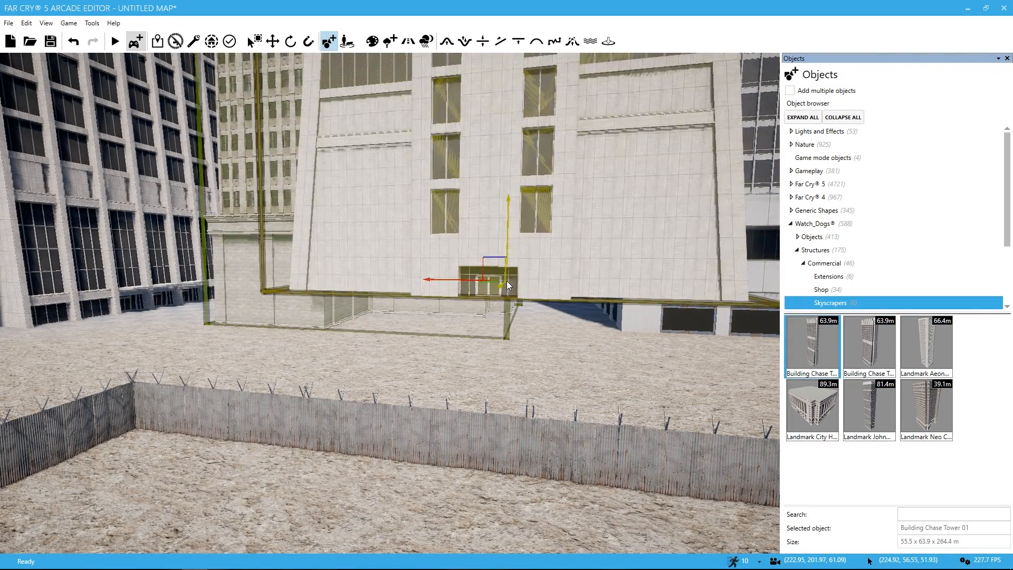
{"action": "key", "text": "w"}
{"action": "mouse_move", "coordinate": [504, 251]}
{"action": "right_mouse_down"}
{"action": "mouse_move", "coordinate": [502, 185]}
{"action": "mouse_move", "coordinate": [538, 259]}
{"action": "mouse_move", "coordinate": [508, 249]}
{"action": "right_mouse_up"}
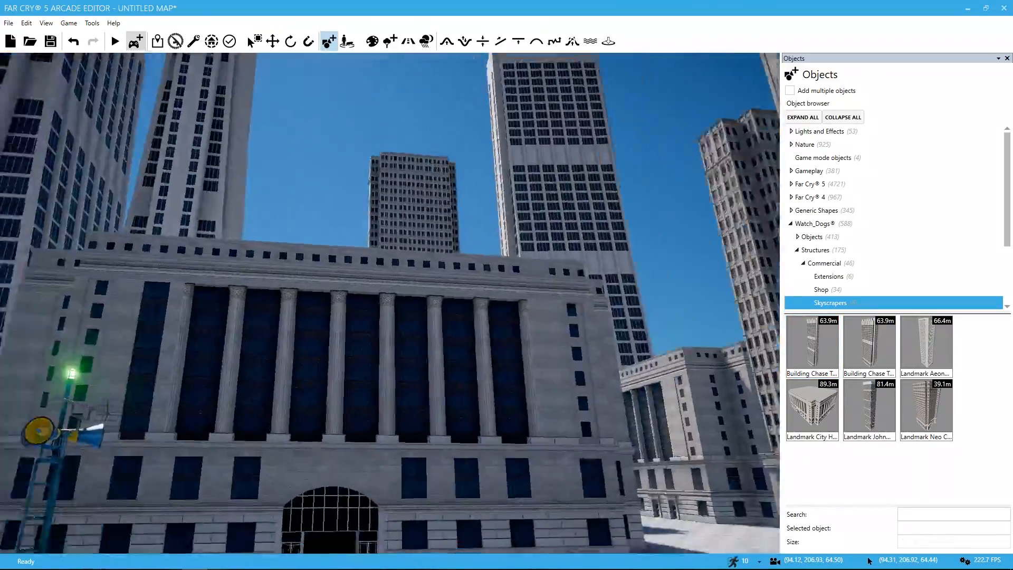
Step: Inspect the surrounding skyline from inside the enclosure, then playtest the map and shoot the enemy
{"action": "right_click_drag", "start_coordinate": [391, 303], "coordinate": [622, 267]}
{"action": "key", "text": "w"}
{"action": "right_click_drag", "start_coordinate": [534, 364], "coordinate": [502, 424]}
{"action": "right_click_drag", "start_coordinate": [565, 406], "coordinate": [527, 395]}
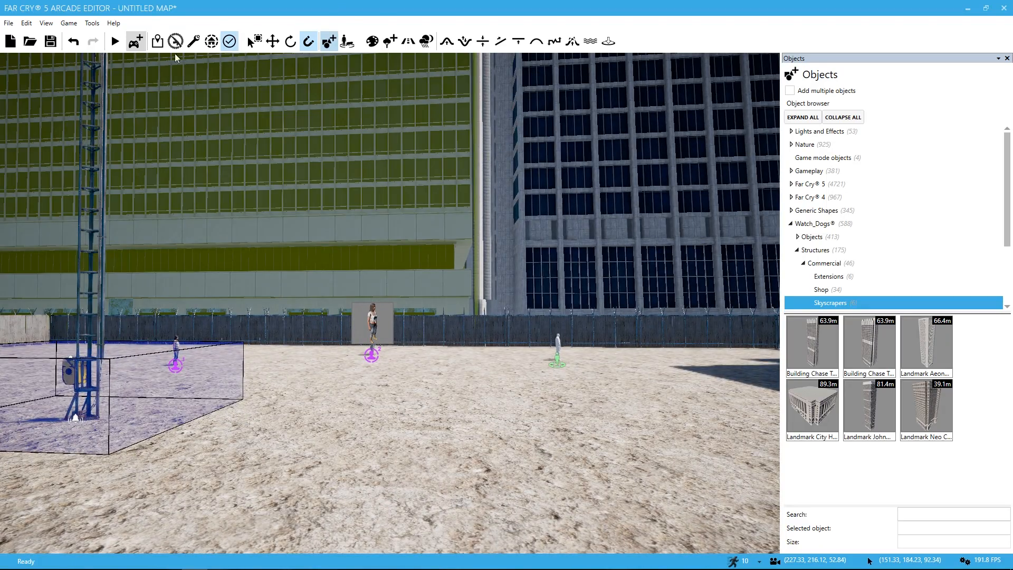
{"action": "left_click", "coordinate": [115, 41]}
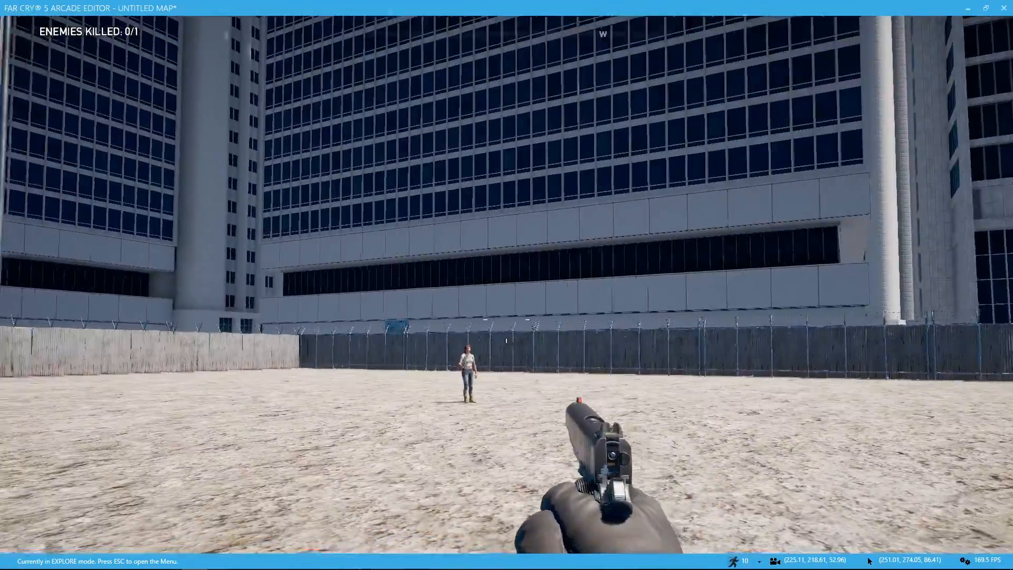
{"action": "right_click", "coordinate": [507, 285]}
{"action": "left_click", "coordinate": [507, 285]}
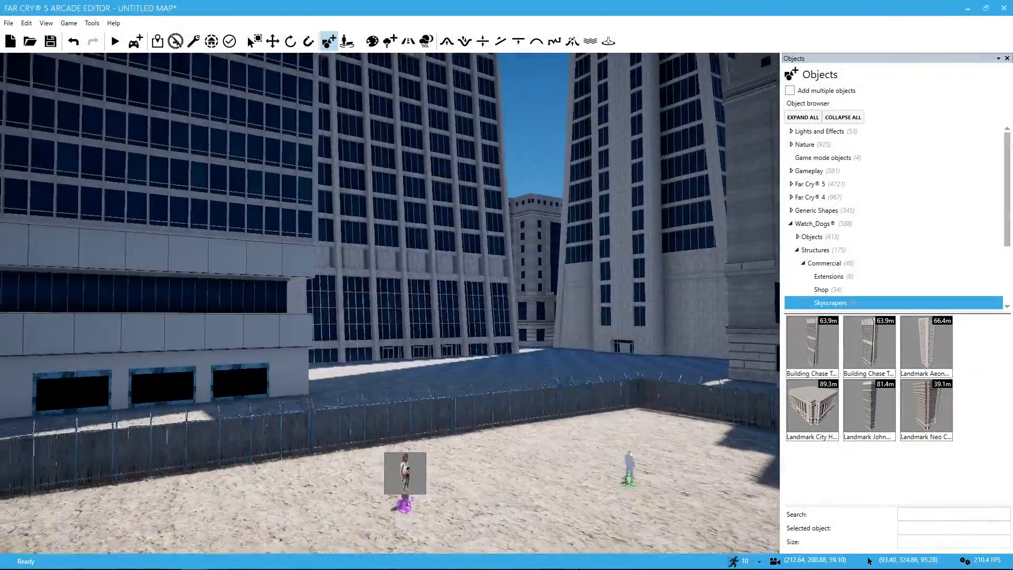
{"action": "right_click_drag", "start_coordinate": [391, 303], "coordinate": [528, 221]}
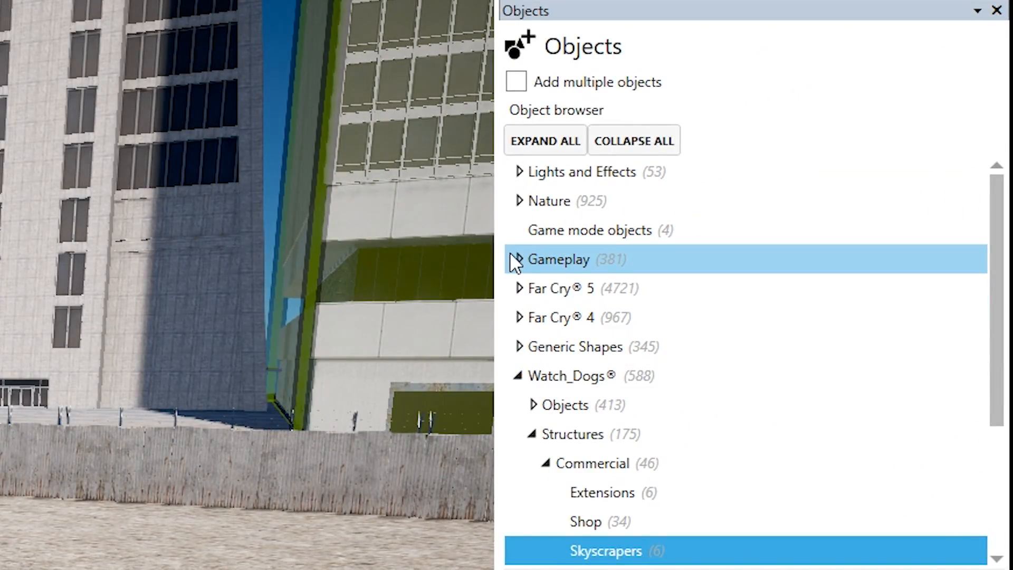
Step: Place Coupe Signature 01 Basic from the Gameplay land vehicles inside the enclosure near the fence
{"action": "left_click", "coordinate": [517, 259]}
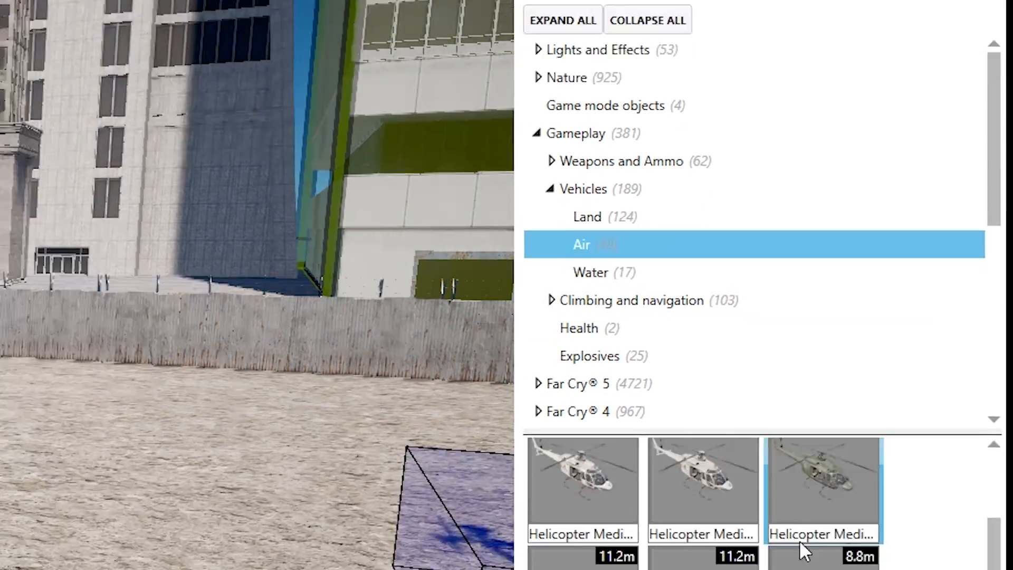
{"action": "scroll", "coordinate": [800, 541], "scroll_direction": "down", "scroll_amount": 2}
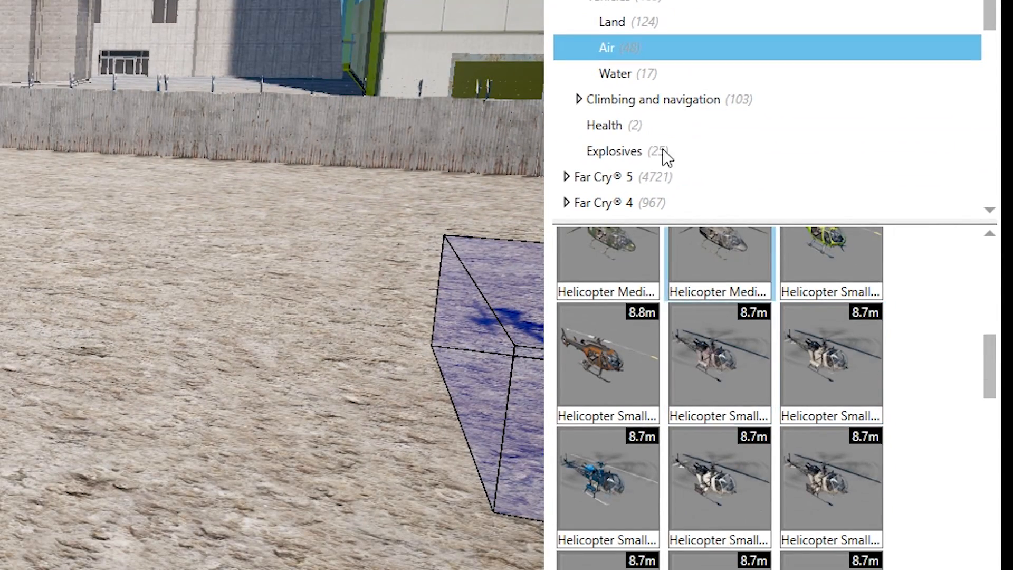
{"action": "left_click", "coordinate": [601, 23]}
{"action": "mouse_move", "coordinate": [441, 257]}
{"action": "right_mouse_down"}
{"action": "mouse_move", "coordinate": [475, 258]}
{"action": "mouse_move", "coordinate": [523, 222]}
{"action": "mouse_move", "coordinate": [539, 243]}
{"action": "mouse_move", "coordinate": [525, 258]}
{"action": "mouse_move", "coordinate": [530, 248]}
{"action": "right_mouse_up"}
{"action": "left_click_drag", "start_coordinate": [606, 352], "coordinate": [274, 401]}
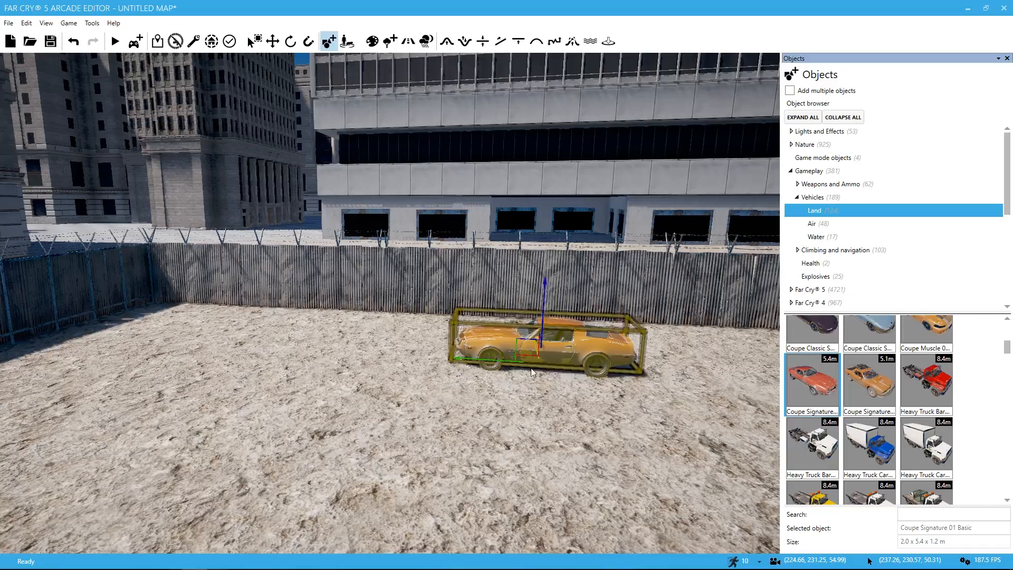
{"action": "left_click", "coordinate": [43, 341]}
{"action": "right_click_drag", "start_coordinate": [43, 342], "coordinate": [43, 390]}
{"action": "right_click_drag", "start_coordinate": [525, 374], "coordinate": [629, 396]}
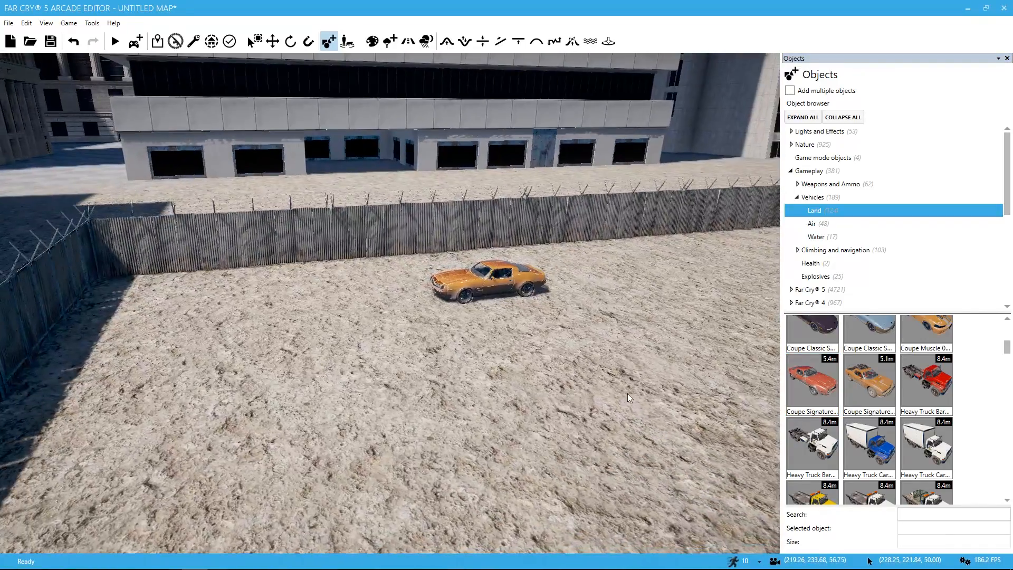
Step: Place the red heavy truck without a cargo body beside the orange coupe
{"action": "left_click", "coordinate": [946, 394]}
{"action": "left_click", "coordinate": [697, 365]}
{"action": "key", "text": "s"}
{"action": "right_click_drag", "start_coordinate": [696, 365], "coordinate": [865, 359]}
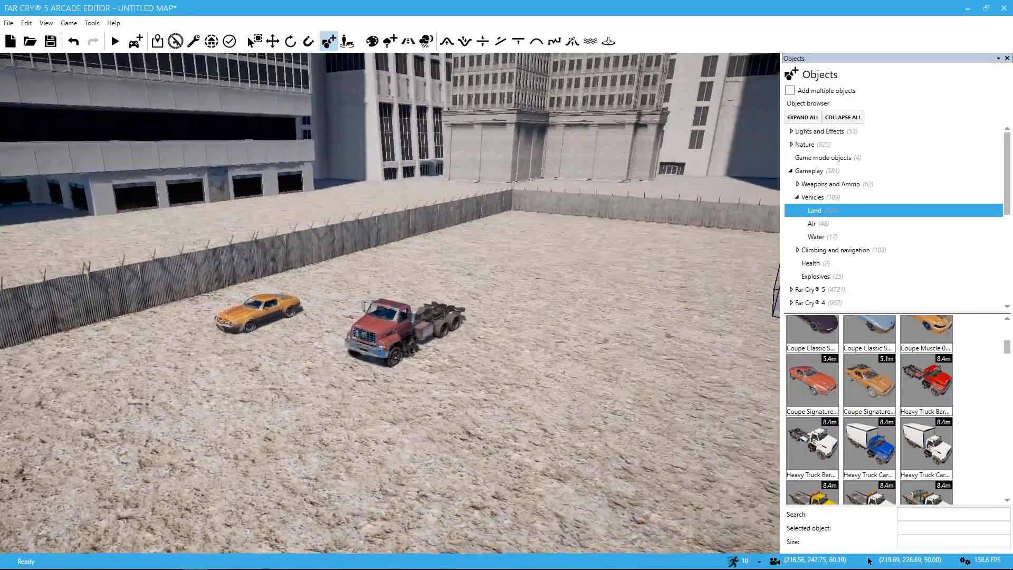
Step: Place several classic coupes on the ground around the truck, including Coupe Classic Muscle 02 Basic
{"action": "right_click_drag", "start_coordinate": [802, 395], "coordinate": [740, 417]}
{"action": "scroll", "coordinate": [871, 420], "scroll_direction": "up", "scroll_amount": 6}
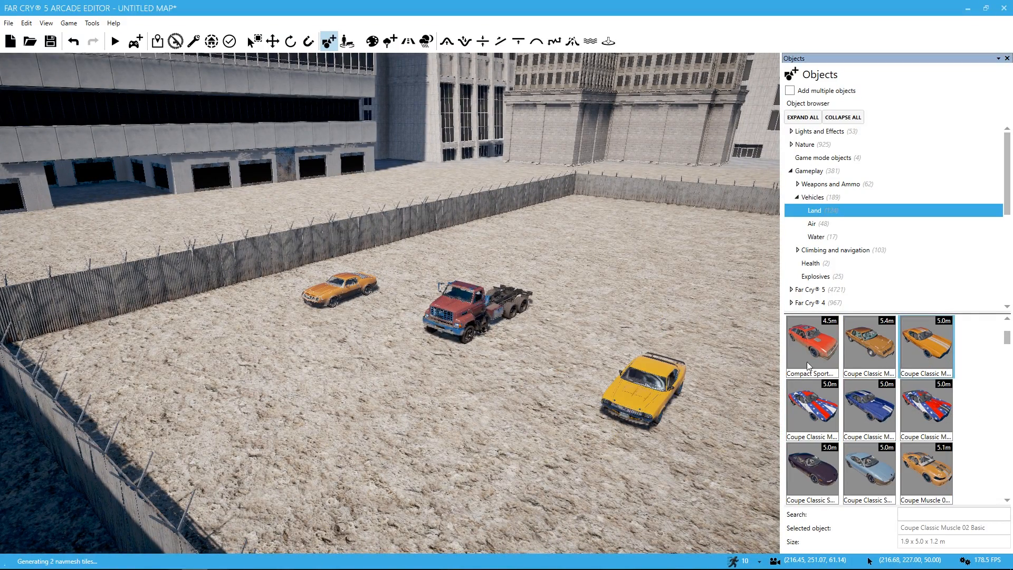
{"action": "left_click", "coordinate": [382, 462]}
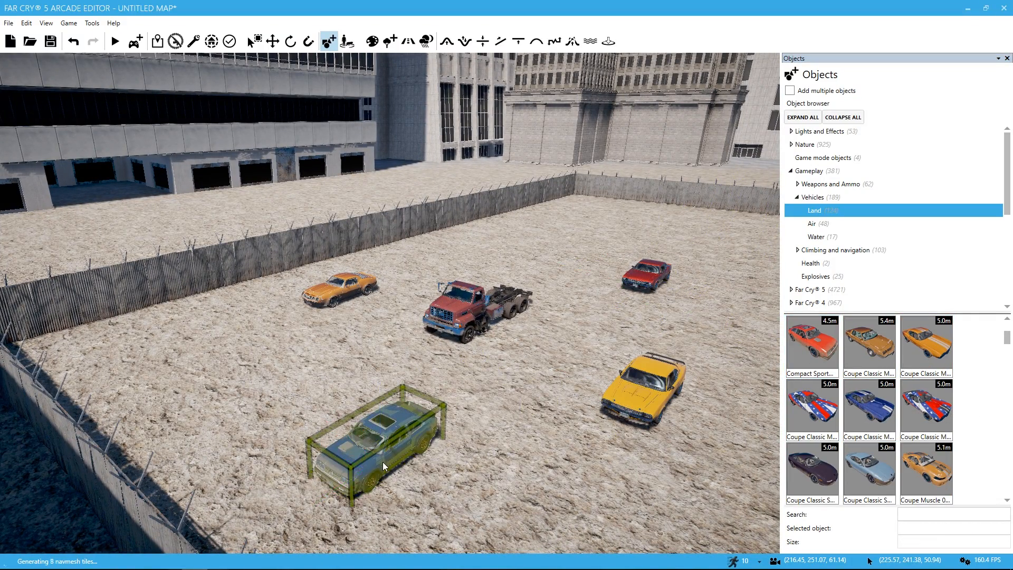
{"action": "right_click_drag", "start_coordinate": [383, 462], "coordinate": [559, 464]}
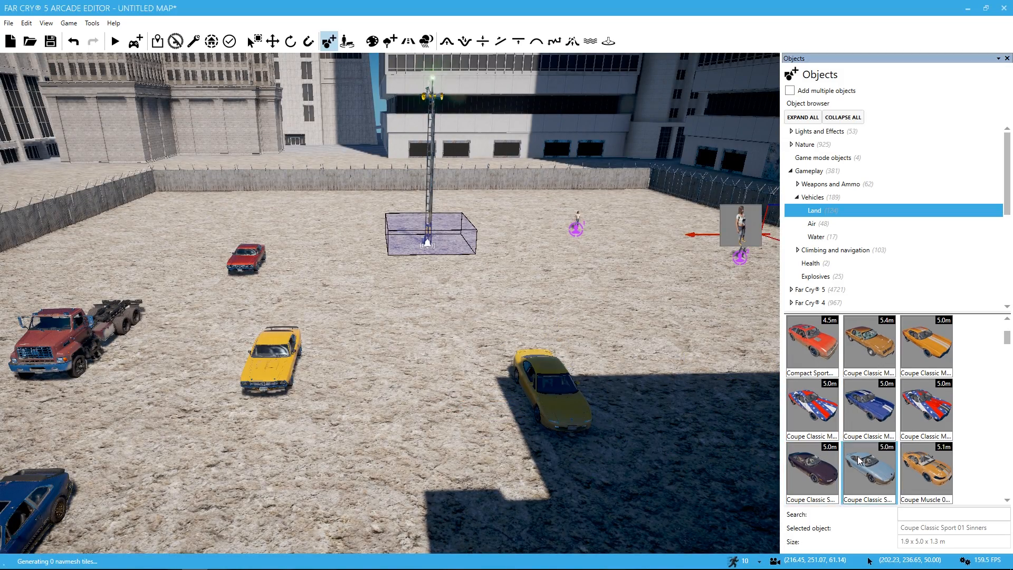
Step: Place Coupe Classic Sport 01 Sinners and a white cargo-box heavy truck among the cars in the enclosure
{"action": "left_click", "coordinate": [662, 337]}
{"action": "right_click_drag", "start_coordinate": [662, 337], "coordinate": [704, 363]}
{"action": "key", "text": "s"}
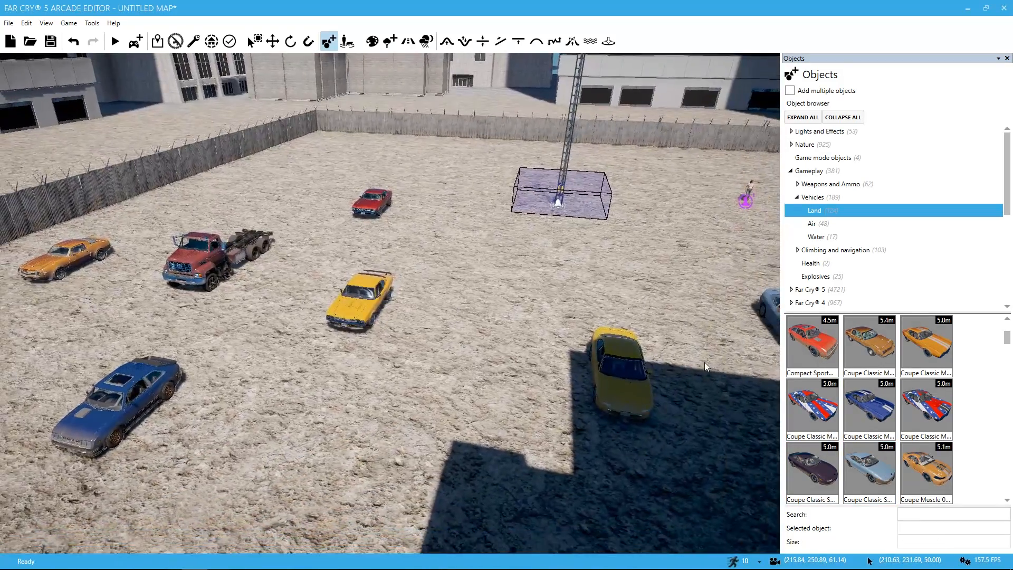
{"action": "scroll", "coordinate": [920, 468], "scroll_direction": "down", "scroll_amount": 1}
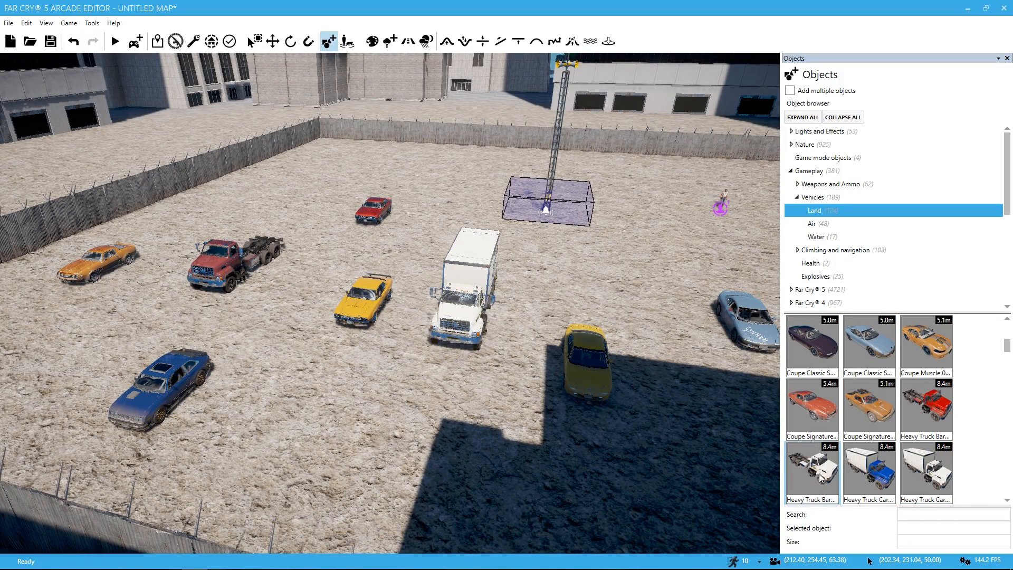
Step: Try adding a white heavy truck without a cargo body beside the cargo-box truck, then delete it
{"action": "left_click", "coordinate": [658, 248]}
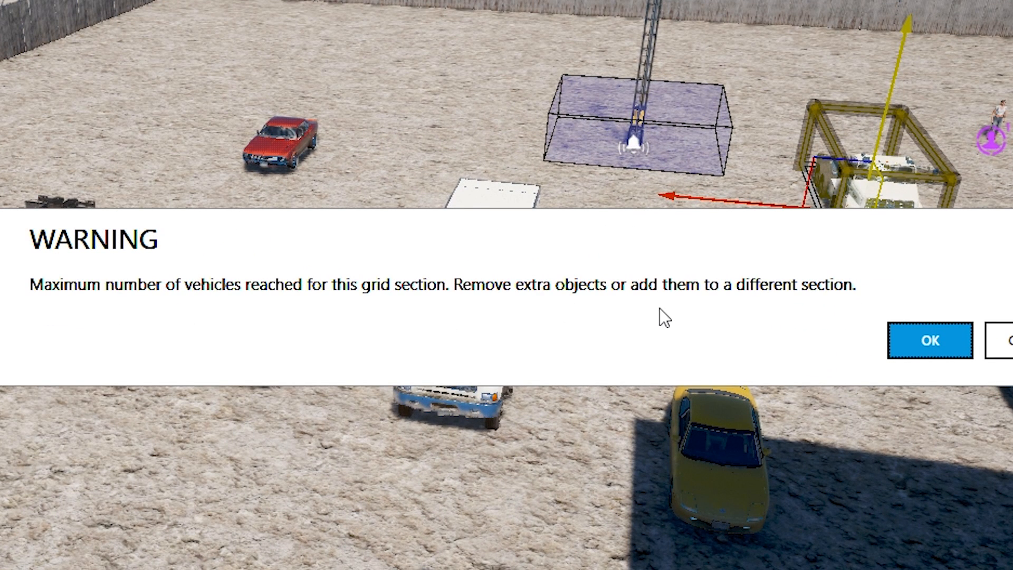
{"action": "left_click", "coordinate": [930, 337]}
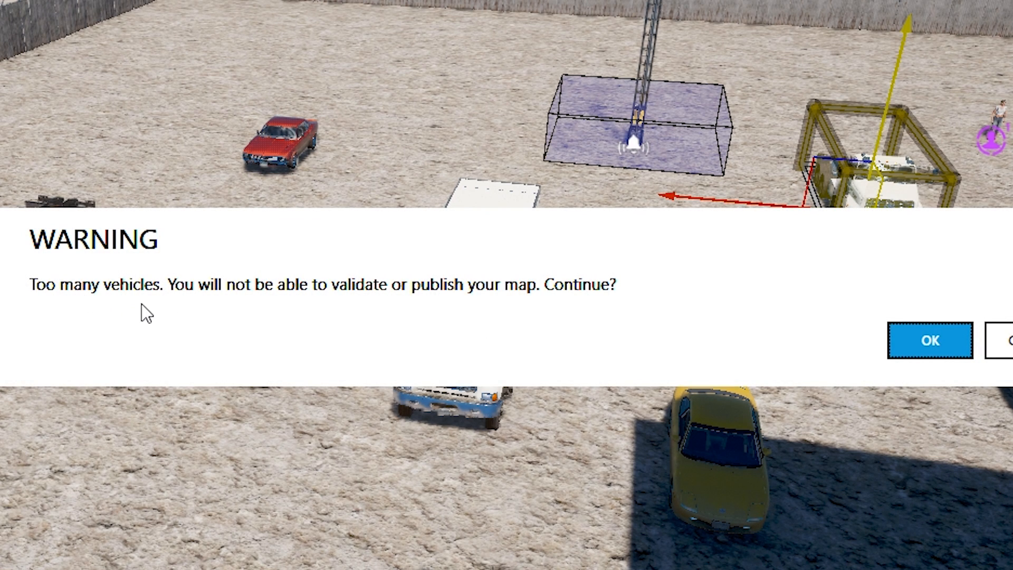
{"action": "left_click", "coordinate": [930, 340]}
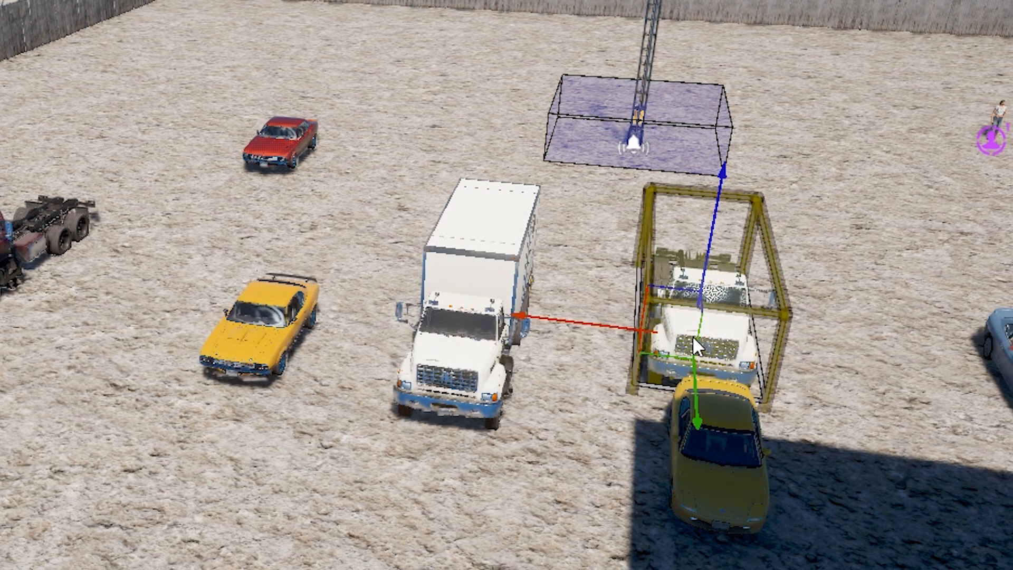
{"action": "left_click", "coordinate": [819, 293]}
{"action": "key", "text": "Delete"}
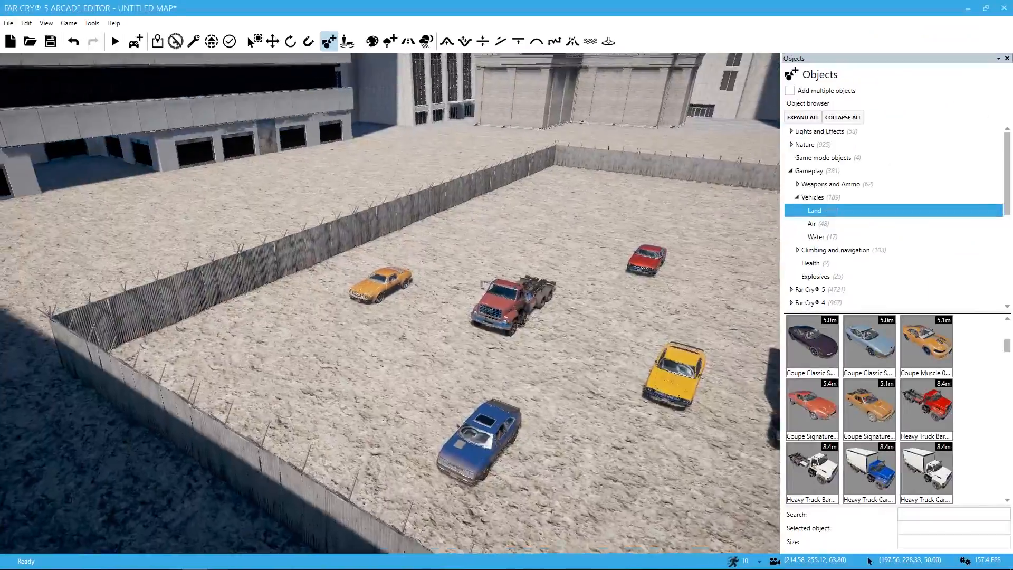
Step: Examine the vehicle arrangement around the alarm tower from several sides of the enclosure
{"action": "key", "text": "a"}
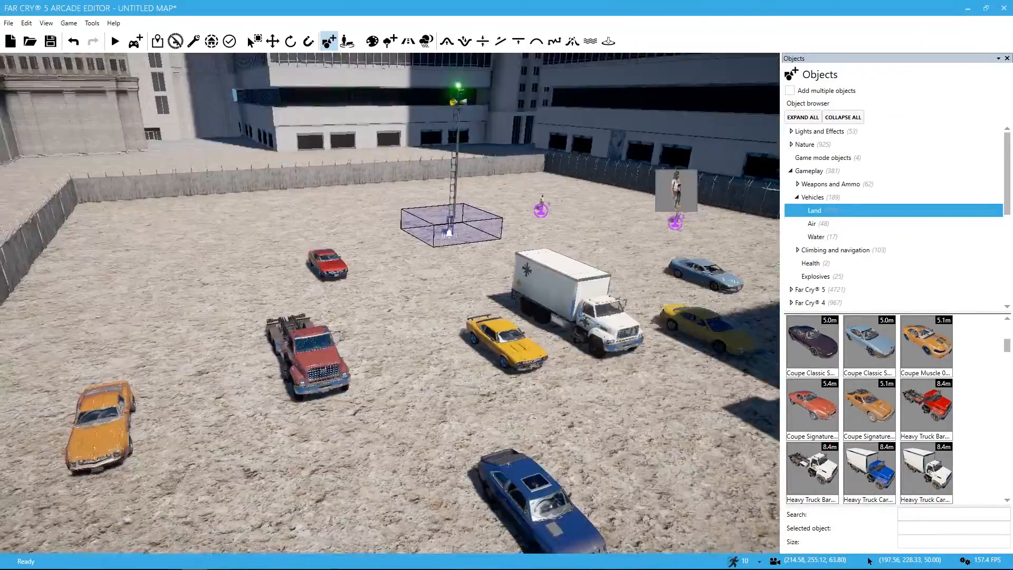
{"action": "key", "text": "s"}
{"action": "right_click_drag", "start_coordinate": [538, 286], "coordinate": [563, 286]}
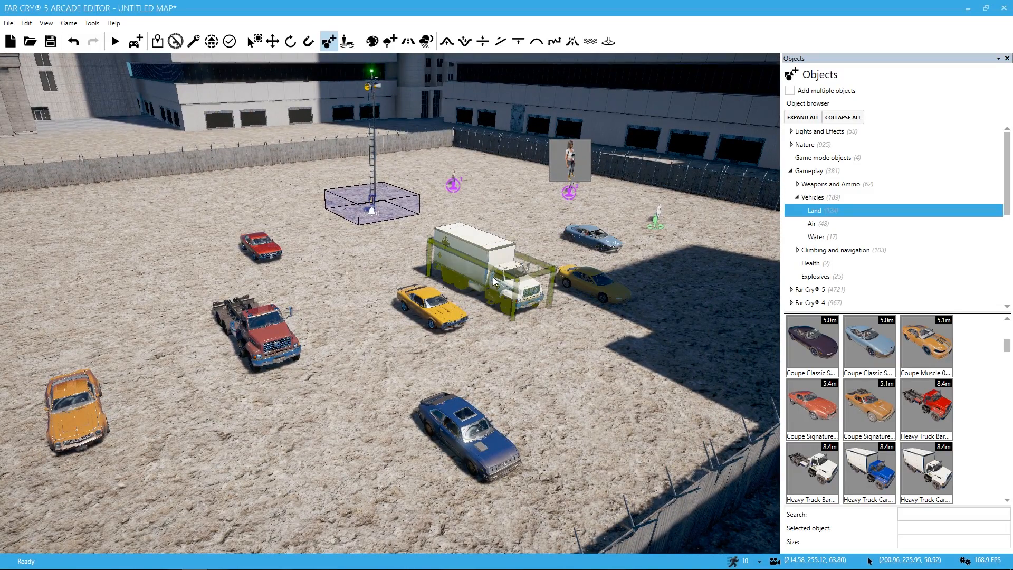
{"action": "key", "text": "a"}
{"action": "right_click_drag", "start_coordinate": [268, 326], "coordinate": [295, 317]}
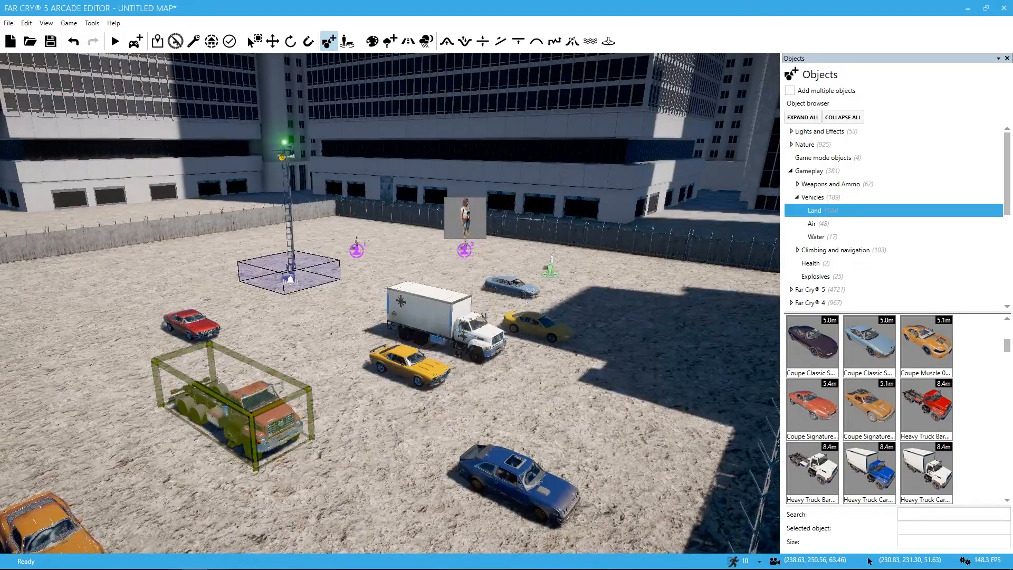
{"action": "key", "text": "a"}
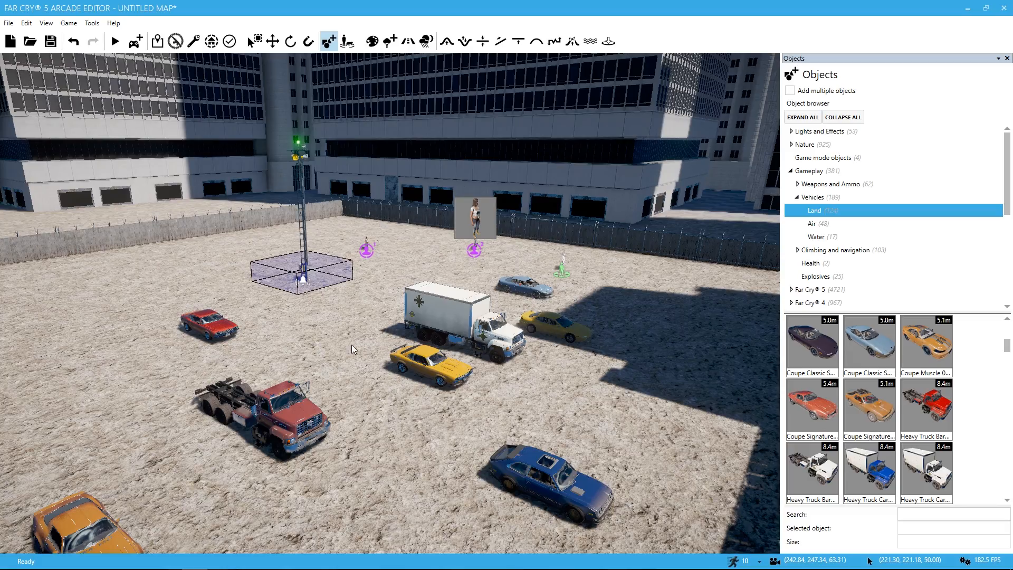
{"action": "right_click_drag", "start_coordinate": [626, 318], "coordinate": [594, 302]}
{"action": "key", "text": "a"}
{"action": "key", "text": "a"}
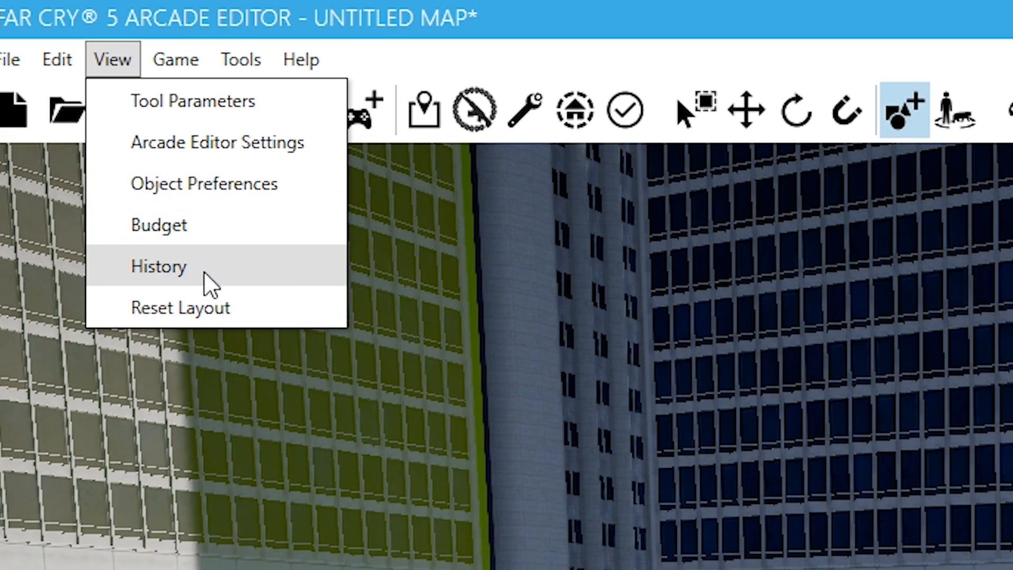
Step: Review the map's budget, covering both the global budget and the highest costs in sectors, then close it
{"action": "left_click", "coordinate": [201, 225]}
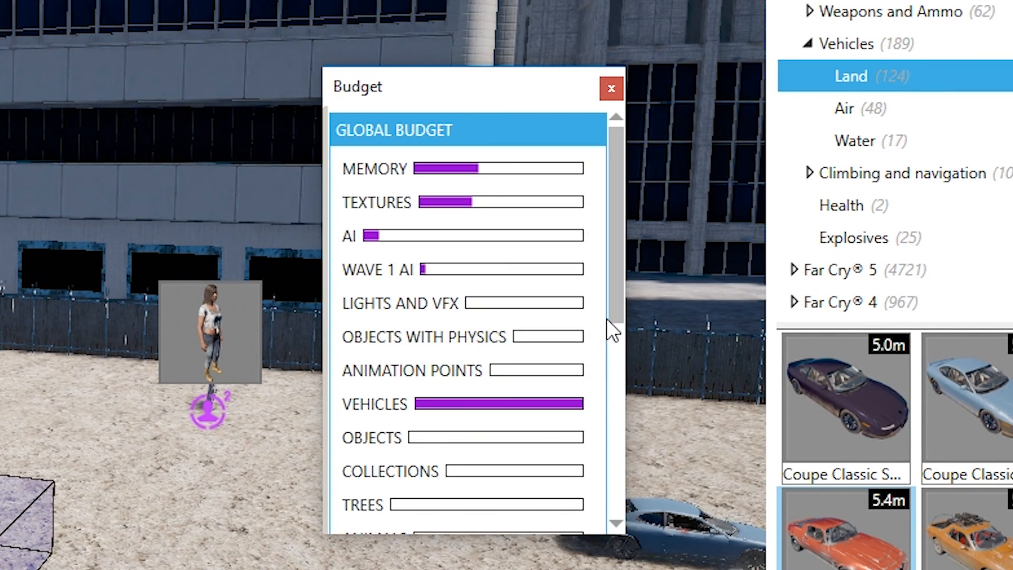
{"action": "left_click_drag", "start_coordinate": [612, 286], "coordinate": [613, 453]}
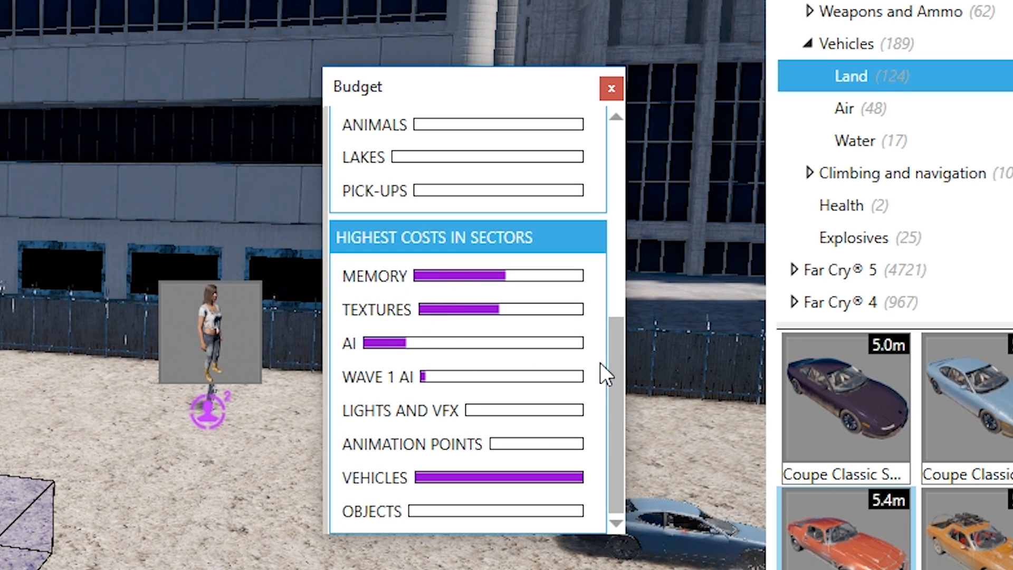
{"action": "left_click_drag", "start_coordinate": [612, 442], "coordinate": [586, 242]}
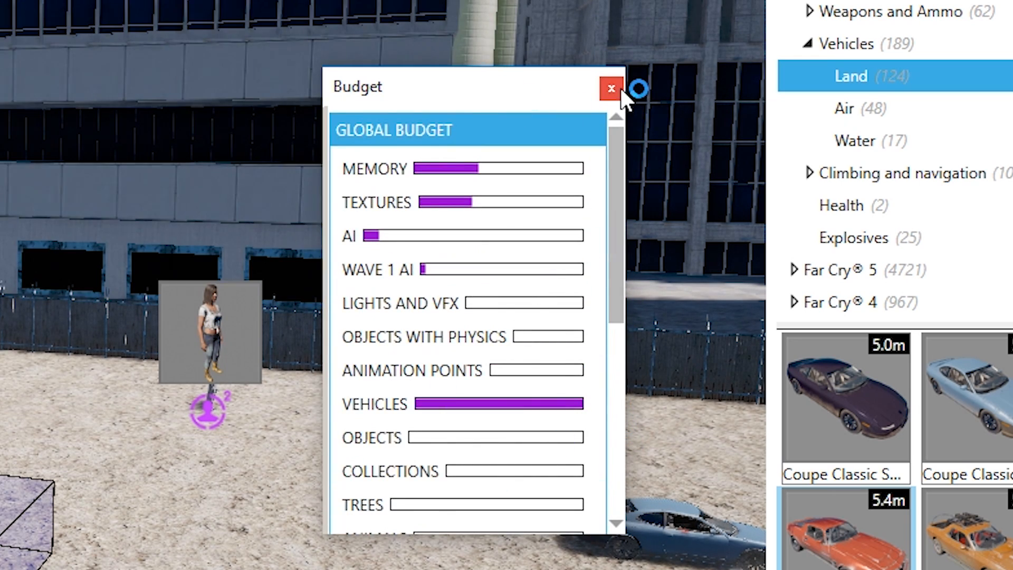
{"action": "left_click", "coordinate": [612, 88]}
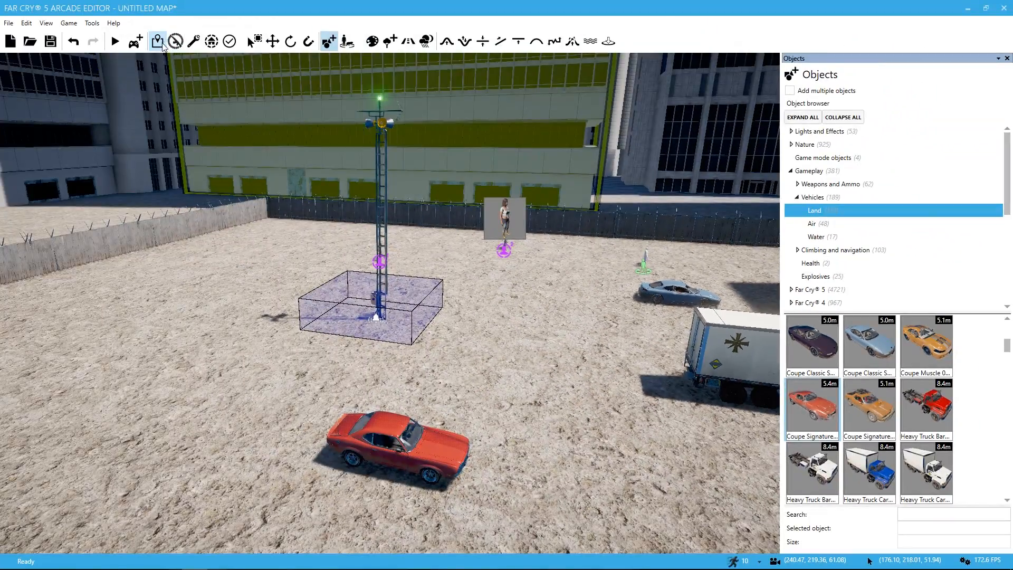
Step: Playtest the outpost from inside the enclosure and walk up to the light blue coupe
{"action": "mouse_move", "coordinate": [252, 252]}
{"action": "right_mouse_down"}
{"action": "mouse_move", "coordinate": [412, 301]}
{"action": "mouse_move", "coordinate": [251, 253]}
{"action": "right_mouse_up"}
{"action": "key", "text": "w"}
{"action": "left_click", "coordinate": [133, 46]}
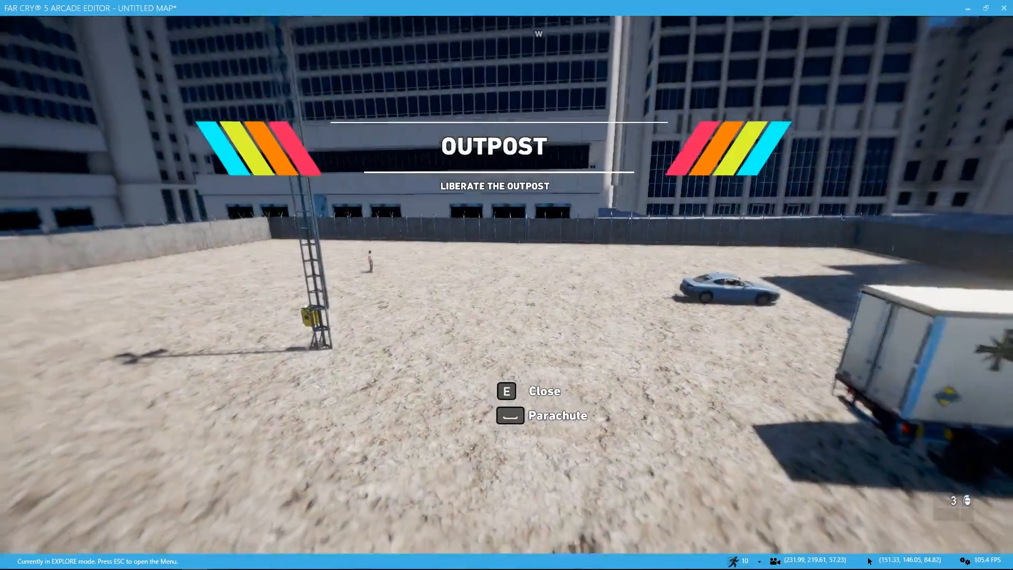
{"action": "key", "text": "w"}
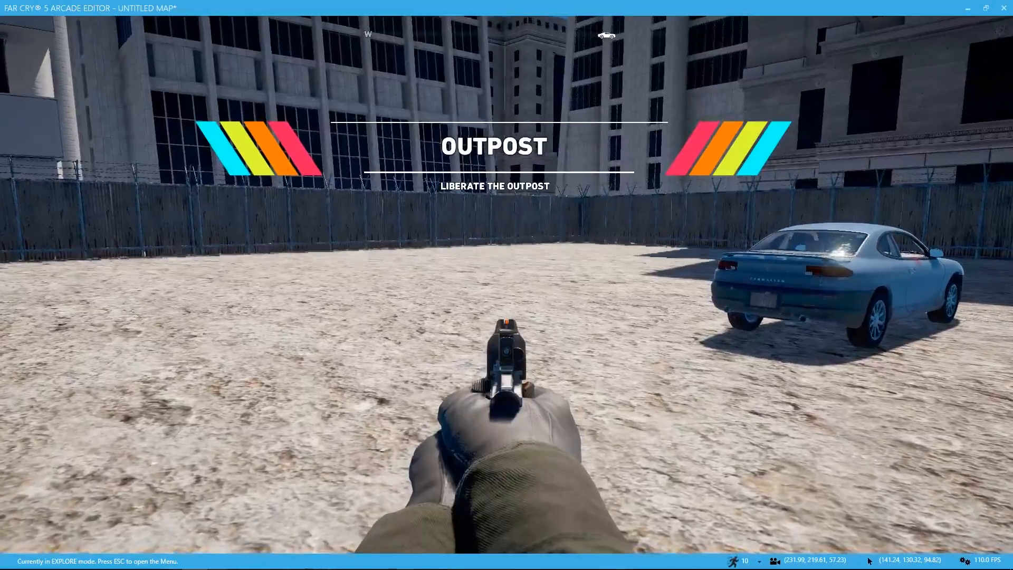
{"action": "key", "text": "w"}
{"action": "key", "text": "w"}
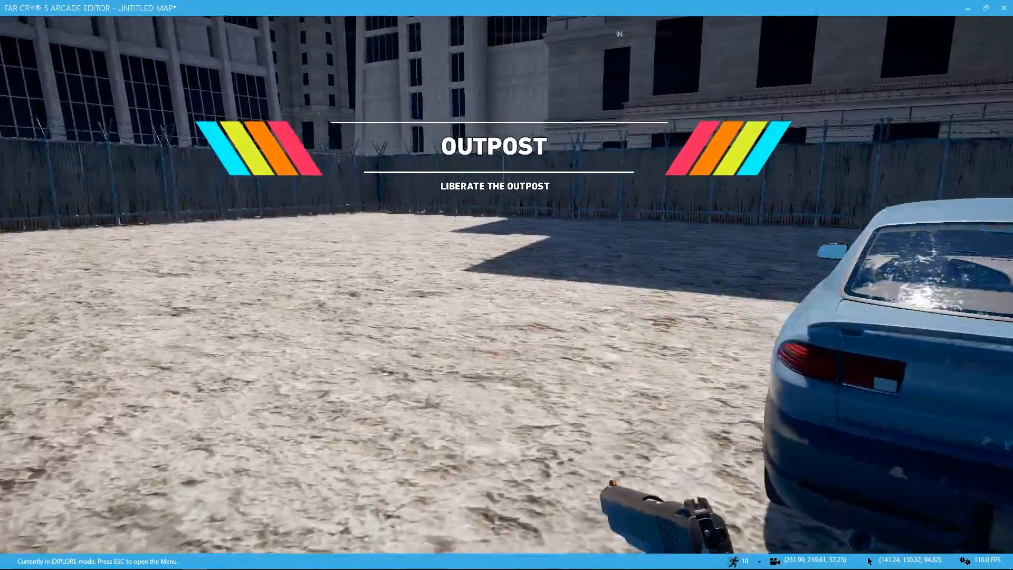
Step: Get into the light blue coupe and test driving it inside the enclosure
{"action": "key", "text": "e"}
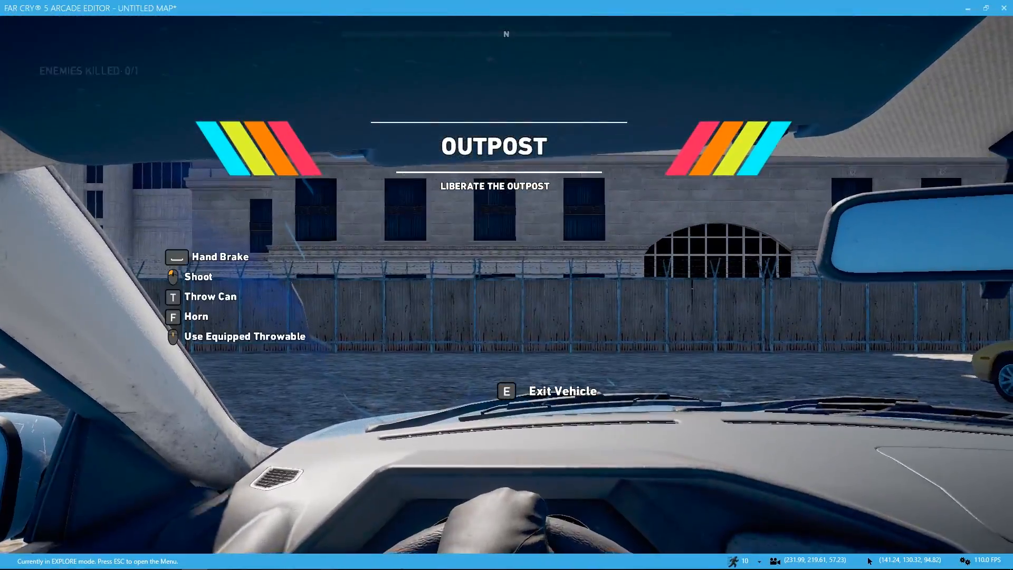
{"action": "left_click", "coordinate": [507, 285]}
{"action": "key", "text": "w"}
{"action": "key", "text": "a"}
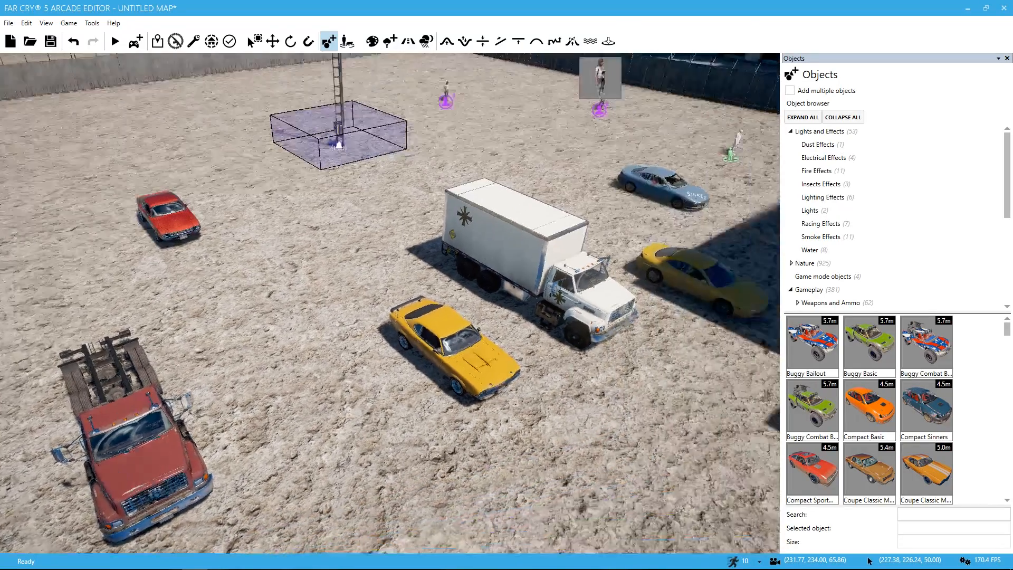
Step: Select the group of cars and heavy trucks beside the alarm tower together and delete them
{"action": "right_click_drag", "start_coordinate": [323, 374], "coordinate": [347, 381]}
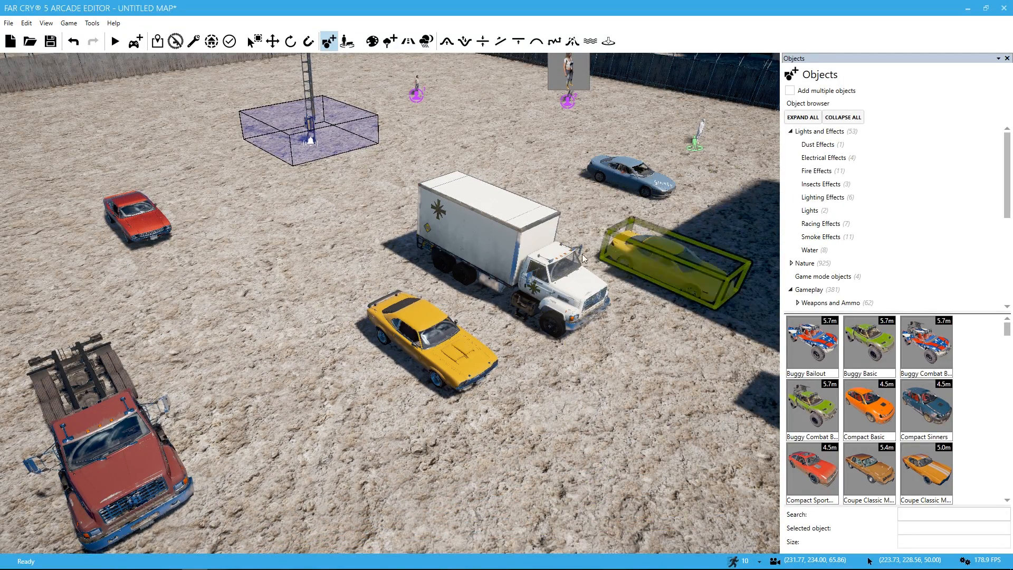
{"action": "key", "text": "a"}
{"action": "right_click_drag", "start_coordinate": [418, 361], "coordinate": [449, 322]}
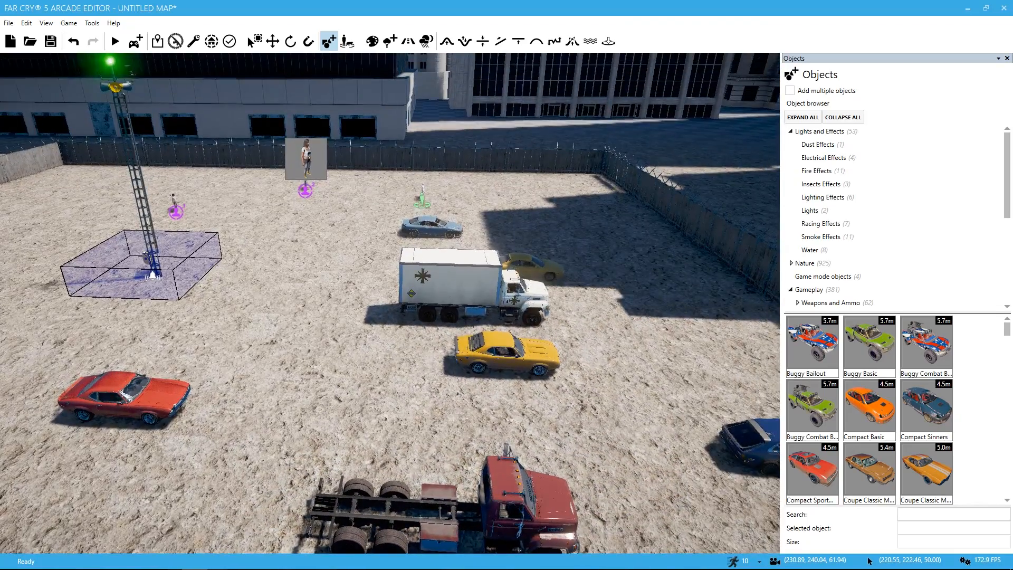
{"action": "key", "text": "a"}
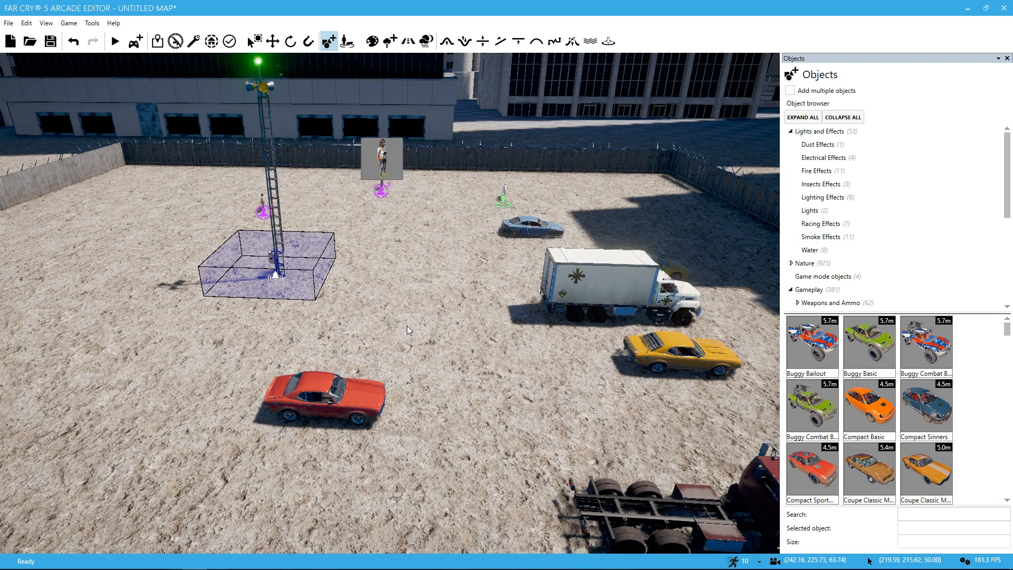
{"action": "right_click_drag", "start_coordinate": [401, 330], "coordinate": [465, 334]}
{"action": "key", "text": "a"}
{"action": "key", "text": "a"}
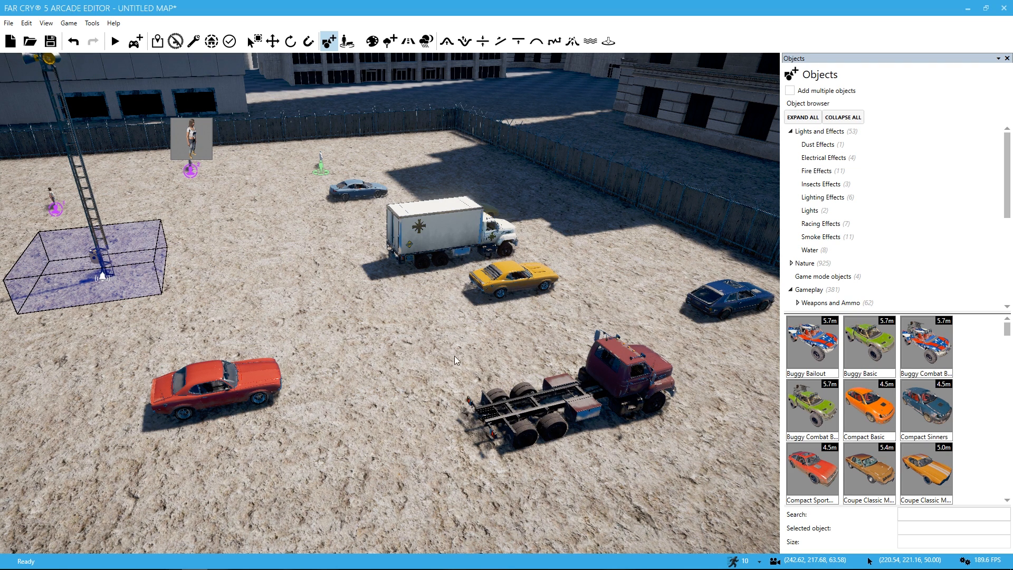
{"action": "key", "text": "q"}
{"action": "left_click_drag", "start_coordinate": [245, 190], "coordinate": [705, 467]}
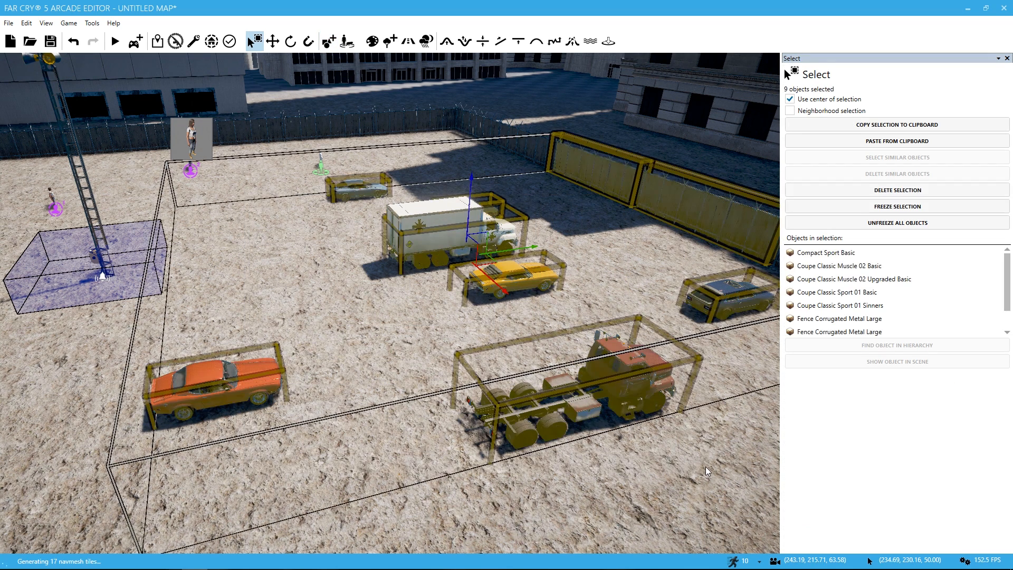
{"action": "key", "text": "Delete"}
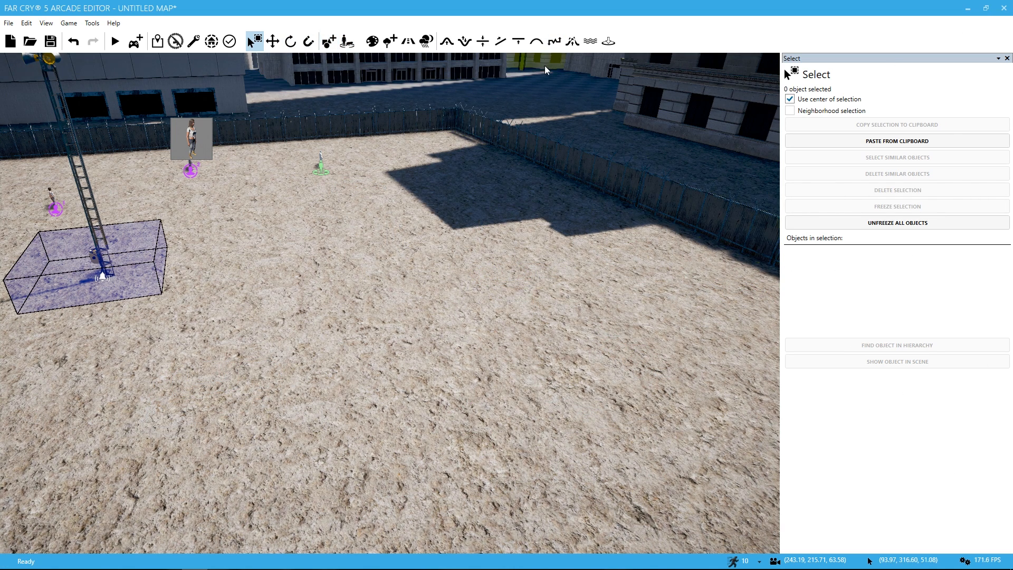
Step: Search the object library for "car" and place a red Car Wrecked 03 on the open ground of the enclosure
{"action": "left_click", "coordinate": [327, 42]}
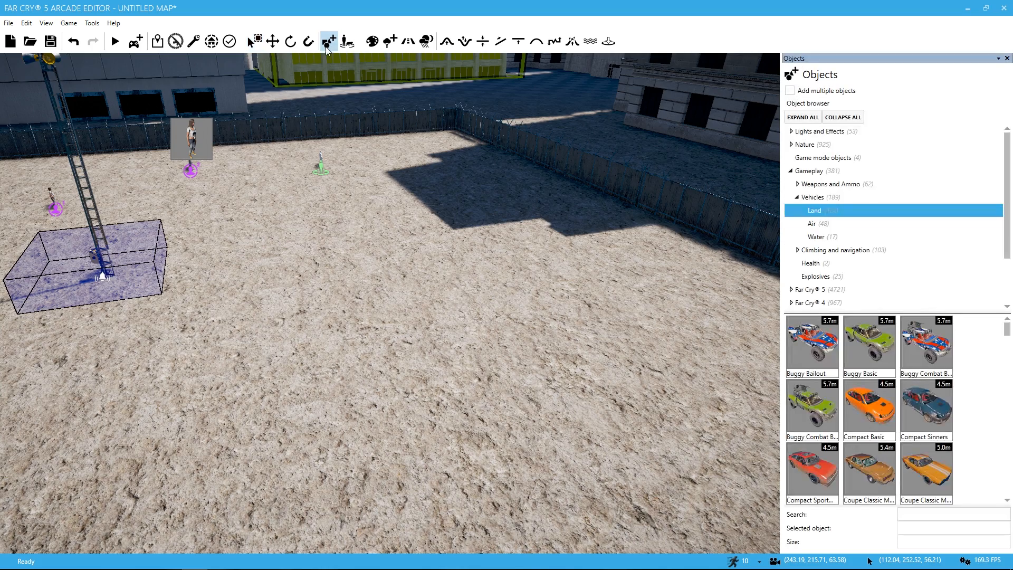
{"action": "left_click", "coordinate": [908, 515]}
{"action": "type", "text": "VAR"}
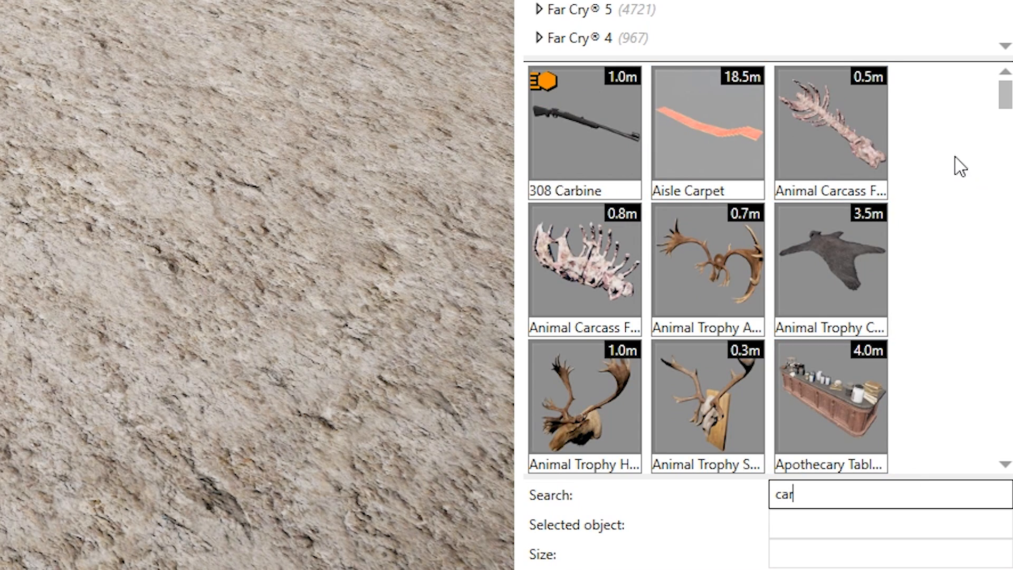
{"action": "left_click_drag", "start_coordinate": [1008, 97], "coordinate": [977, 204]}
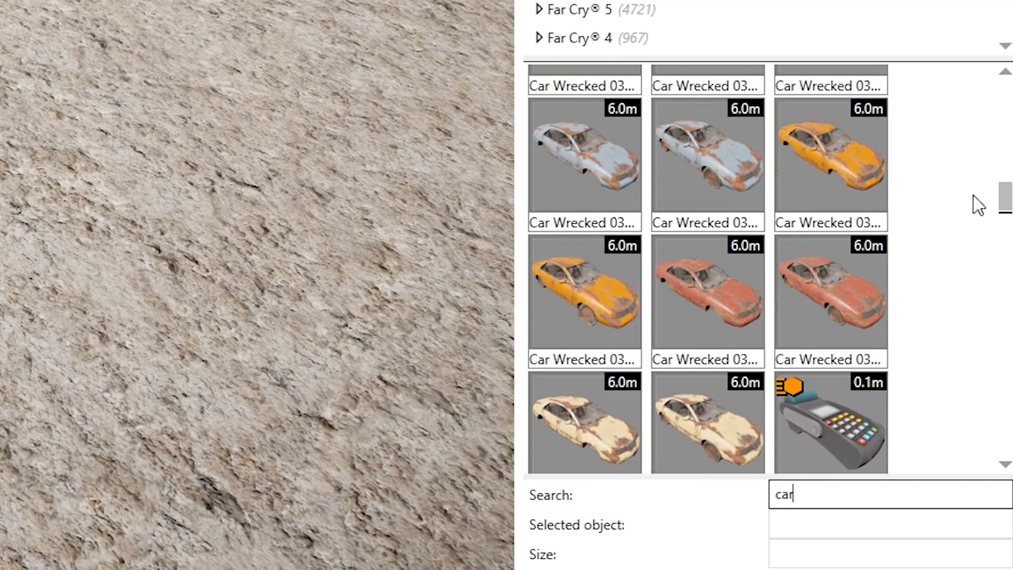
{"action": "left_click", "coordinate": [676, 331]}
{"action": "left_click", "coordinate": [1, 187]}
Step: Place Car Wrecked 03 Light Blue and Car Wrecked 03 Orange on the ground between the alarm tower and the red wreck
{"action": "key", "text": "s"}
{"action": "key", "text": "a"}
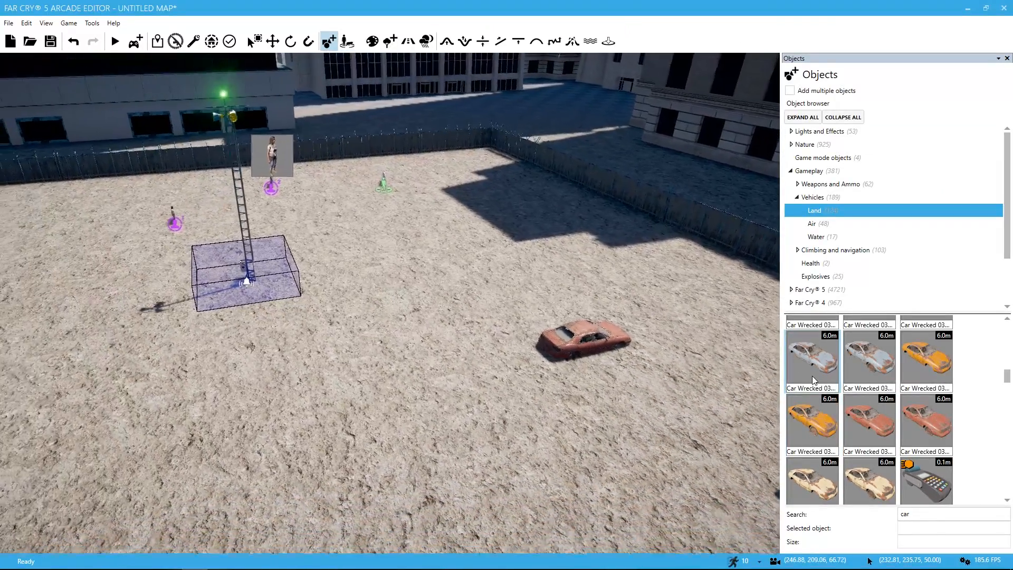
{"action": "left_click", "coordinate": [813, 376]}
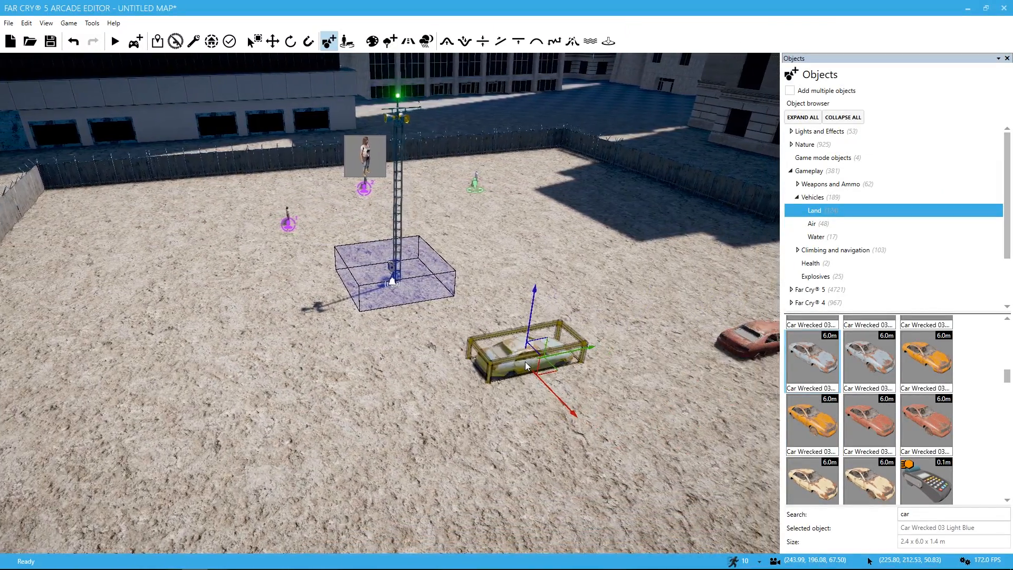
{"action": "left_click", "coordinate": [546, 363]}
{"action": "left_click", "coordinate": [926, 361]}
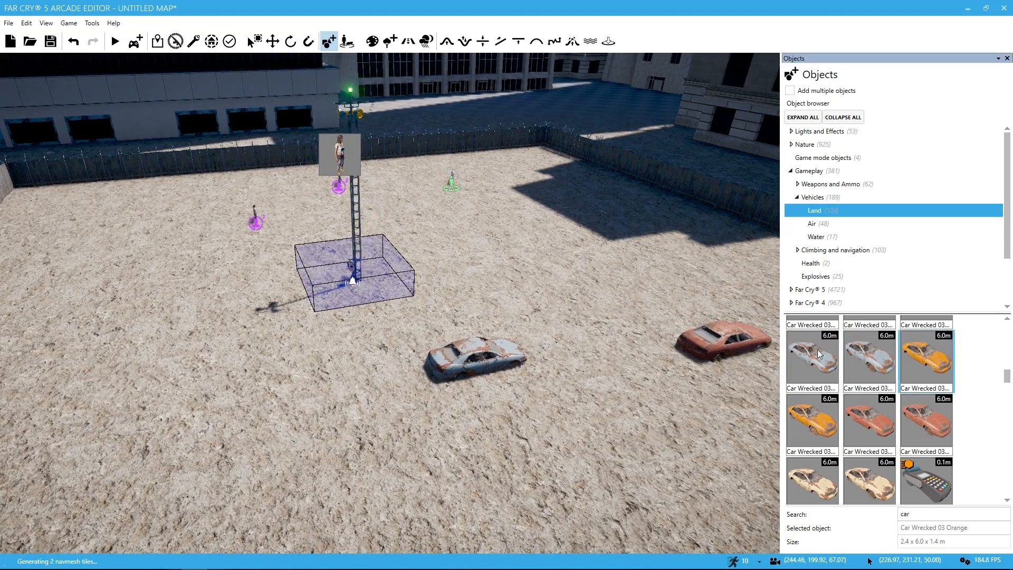
{"action": "left_click", "coordinate": [552, 248]}
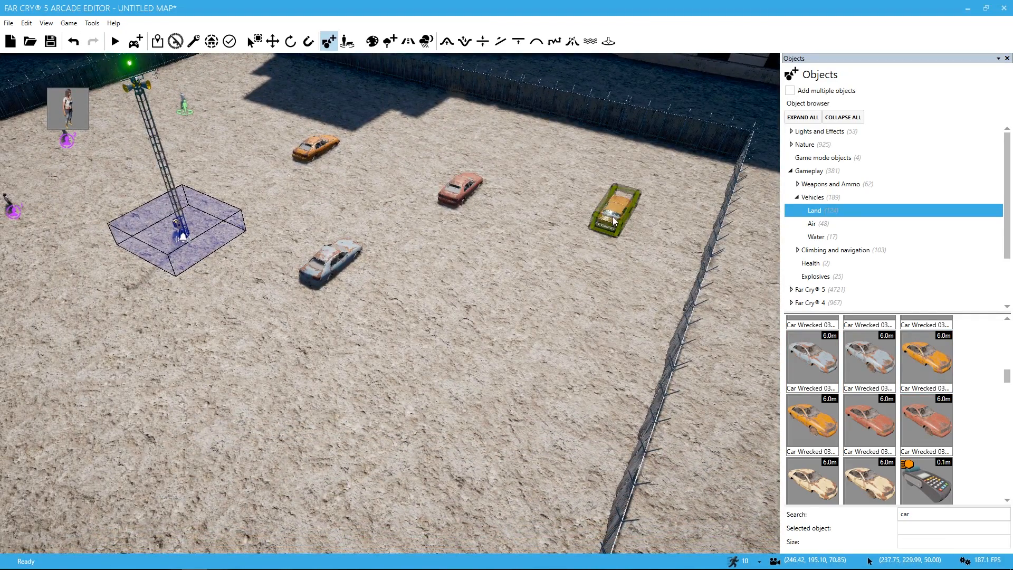
Step: Delete the remaining Coupe Signature 01 Basic near the fence
{"action": "left_click", "coordinate": [615, 222]}
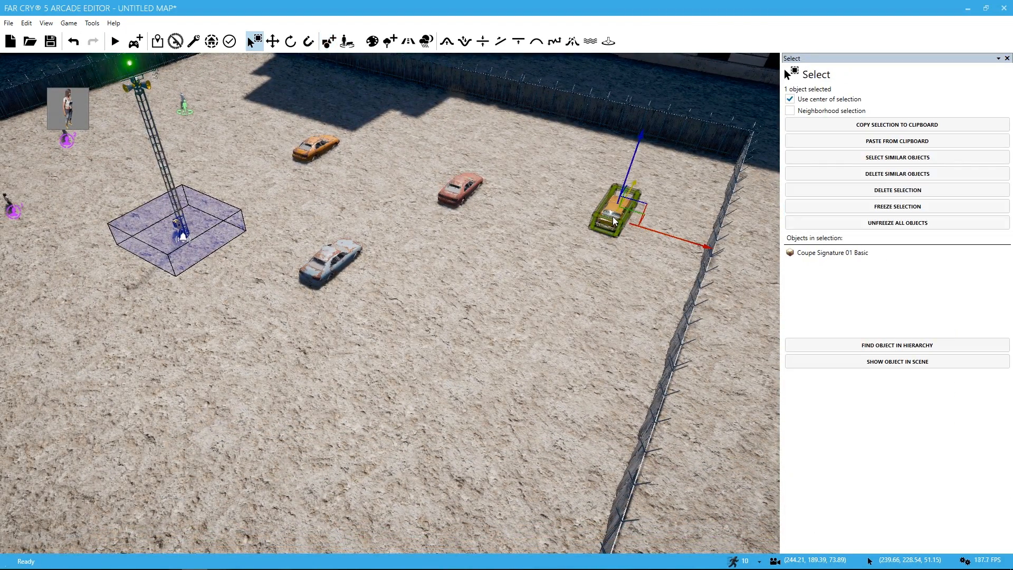
{"action": "key", "text": "Delete"}
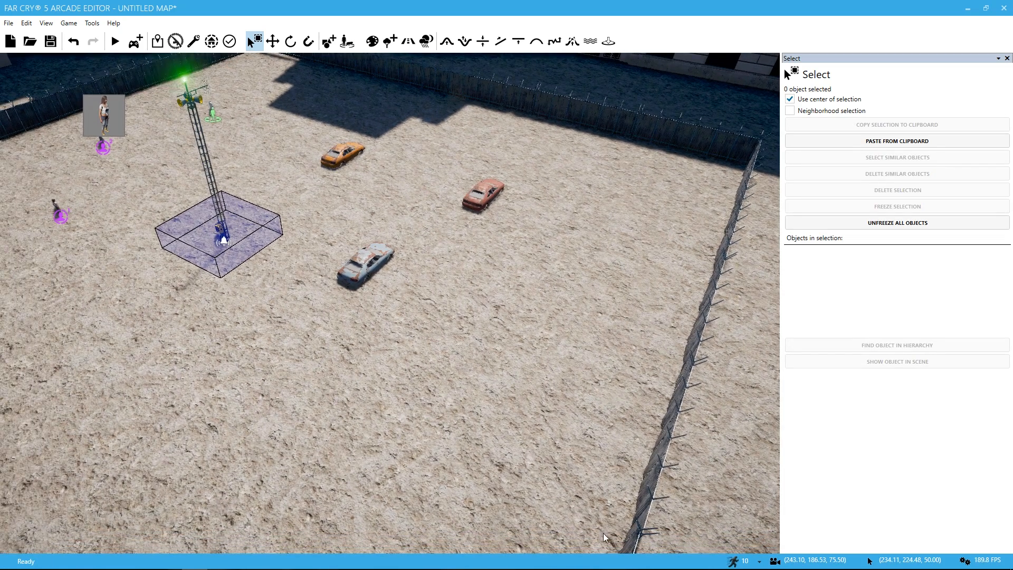
Step: Place a Compact Basic from the land vehicles on the open ground near the fence
{"action": "left_click", "coordinate": [329, 41]}
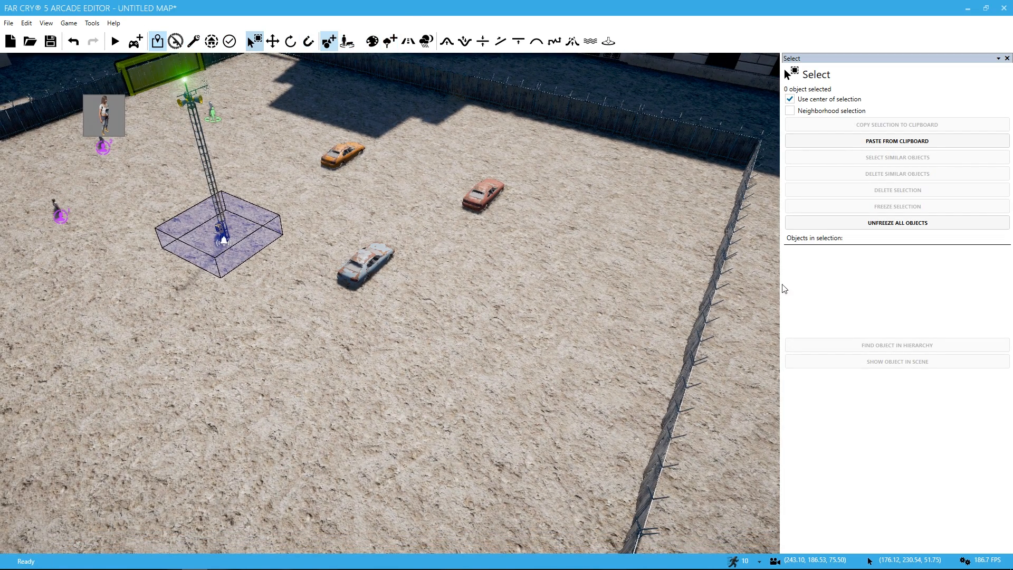
{"action": "left_click", "coordinate": [887, 423]}
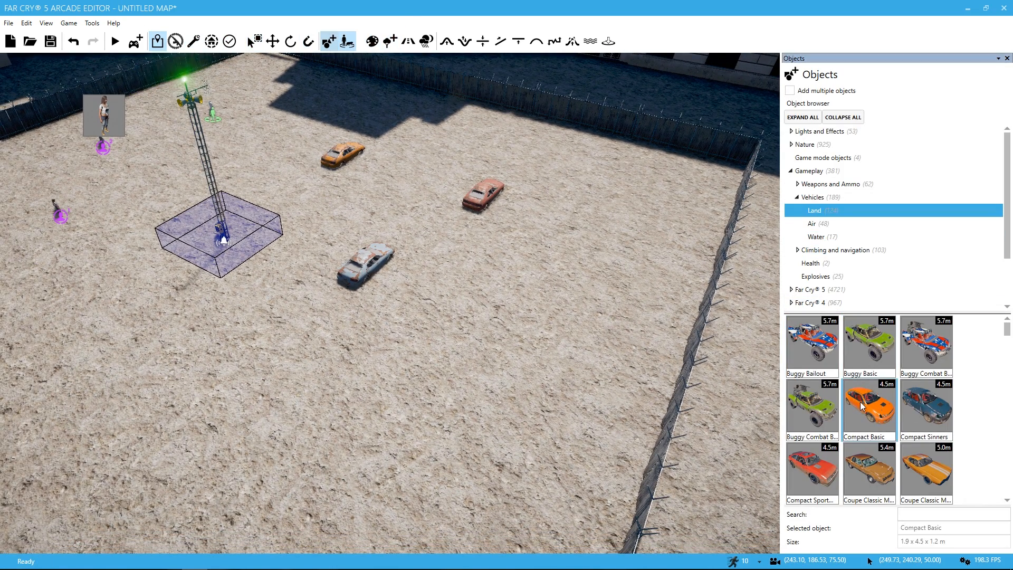
{"action": "left_click", "coordinate": [634, 222]}
{"action": "right_click_drag", "start_coordinate": [632, 224], "coordinate": [538, 253]}
{"action": "key", "text": "s"}
Step: Place a Buggy Combat Bailout on the open ground near the light blue wreck, then delete it
{"action": "left_click", "coordinate": [924, 350]}
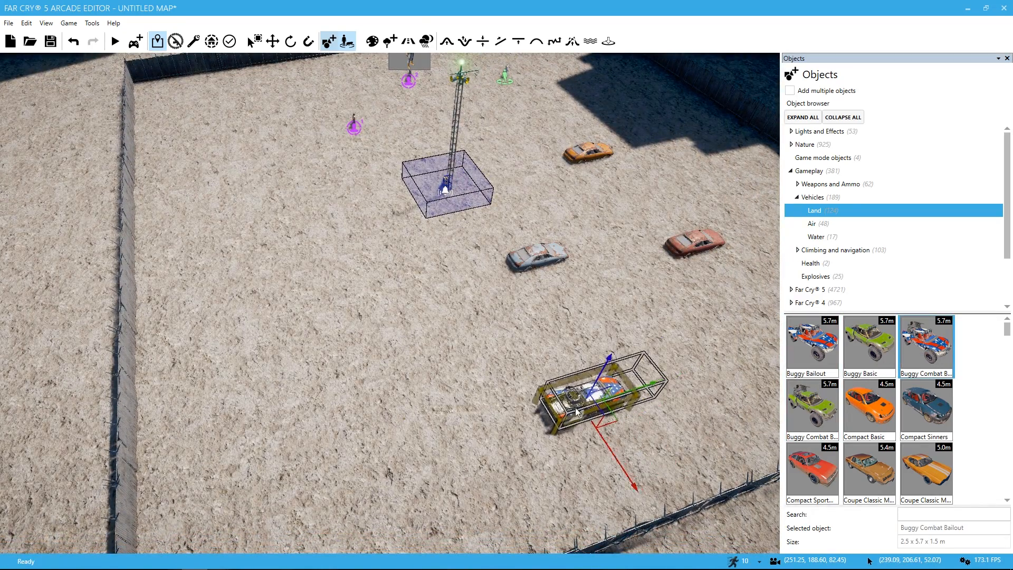
{"action": "left_click", "coordinate": [618, 407]}
{"action": "left_click", "coordinate": [587, 402]}
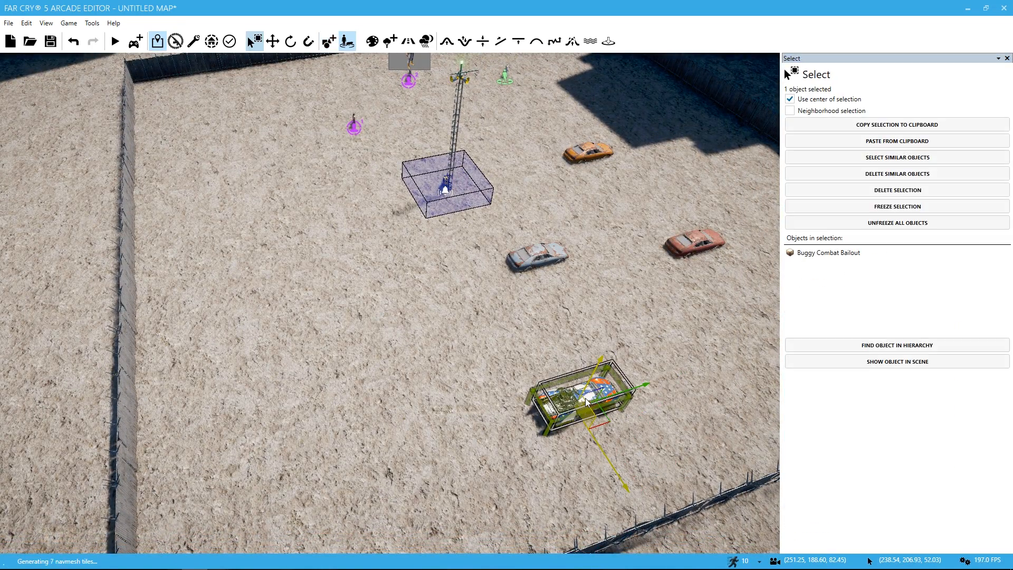
{"action": "right_click_drag", "start_coordinate": [585, 399], "coordinate": [644, 455]}
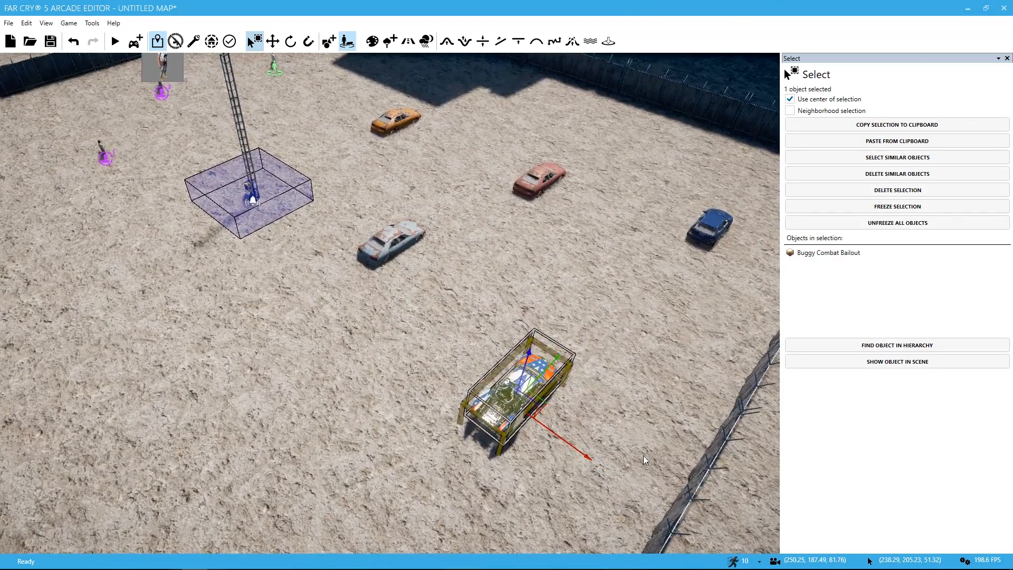
{"action": "key", "text": "Delete"}
Step: Search the object library for "wrecked" and browse the Car Wrecked 03 variants
{"action": "left_click", "coordinate": [726, 222]}
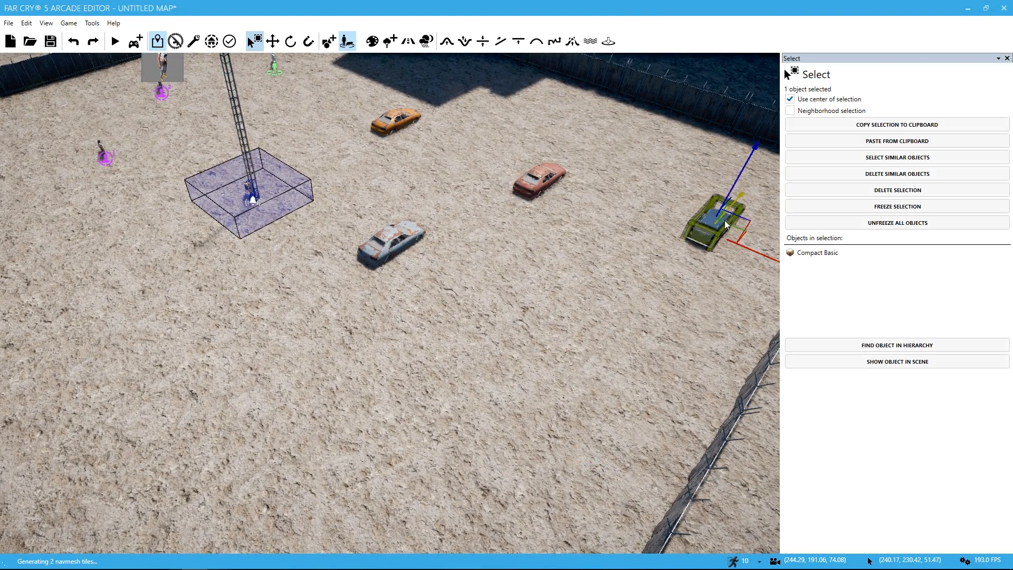
{"action": "left_click", "coordinate": [329, 41]}
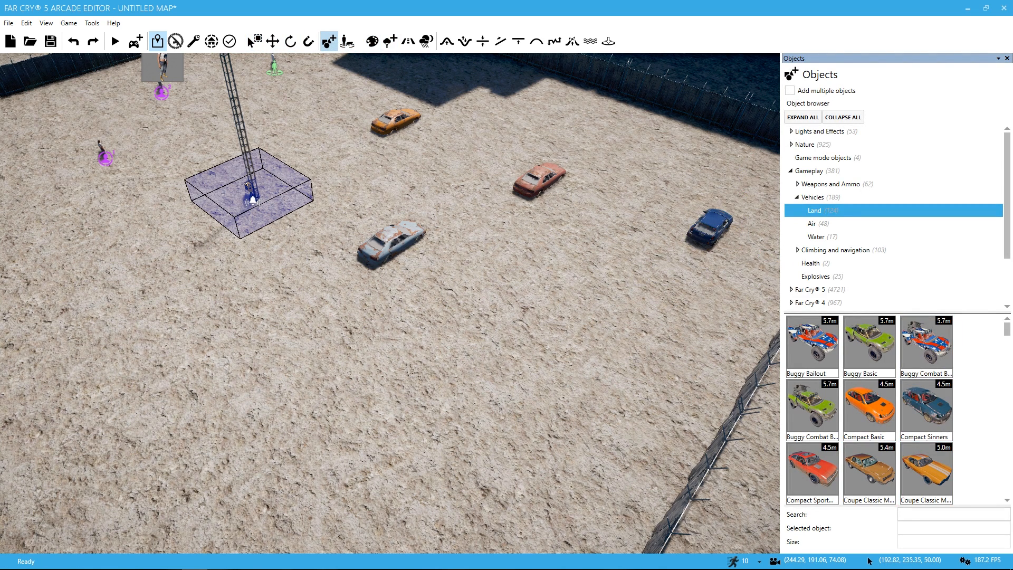
{"action": "left_click_drag", "start_coordinate": [1007, 335], "coordinate": [1003, 505]}
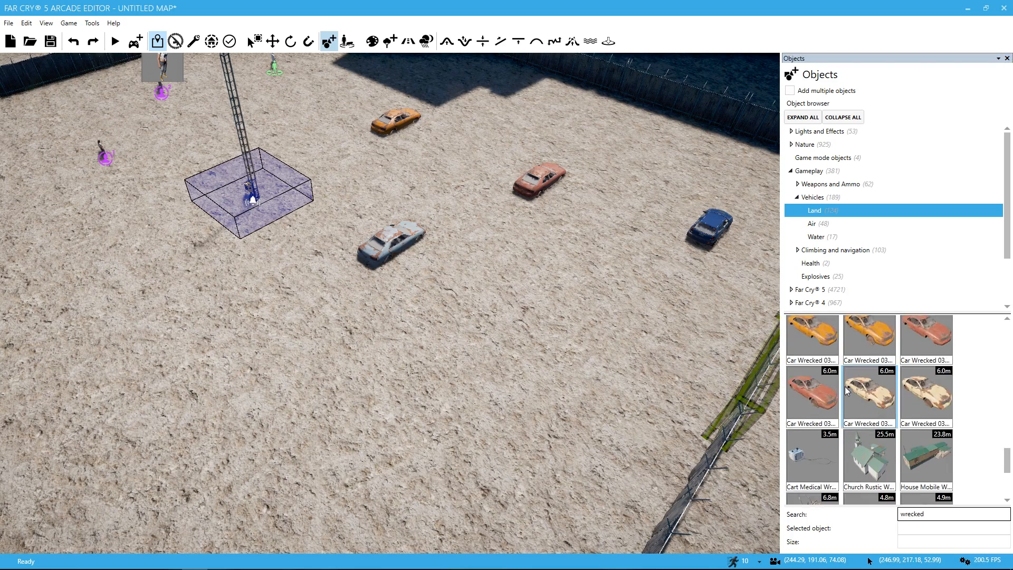
{"action": "scroll", "coordinate": [845, 387], "scroll_direction": "up", "scroll_amount": 7}
{"action": "scroll", "coordinate": [623, 321], "scroll_direction": "up", "scroll_amount": 2}
{"action": "scroll", "coordinate": [611, 274], "scroll_direction": "down", "scroll_amount": 1}
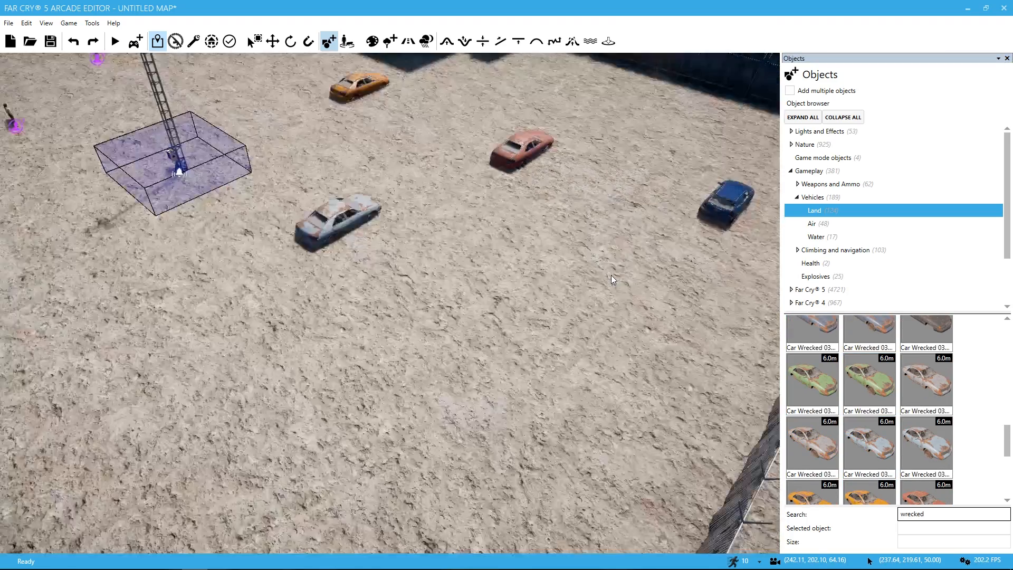
{"action": "scroll", "coordinate": [611, 276], "scroll_direction": "down", "scroll_amount": 2}
Step: Delete the blue Compact Basic near the fence
{"action": "left_click", "coordinate": [703, 214]}
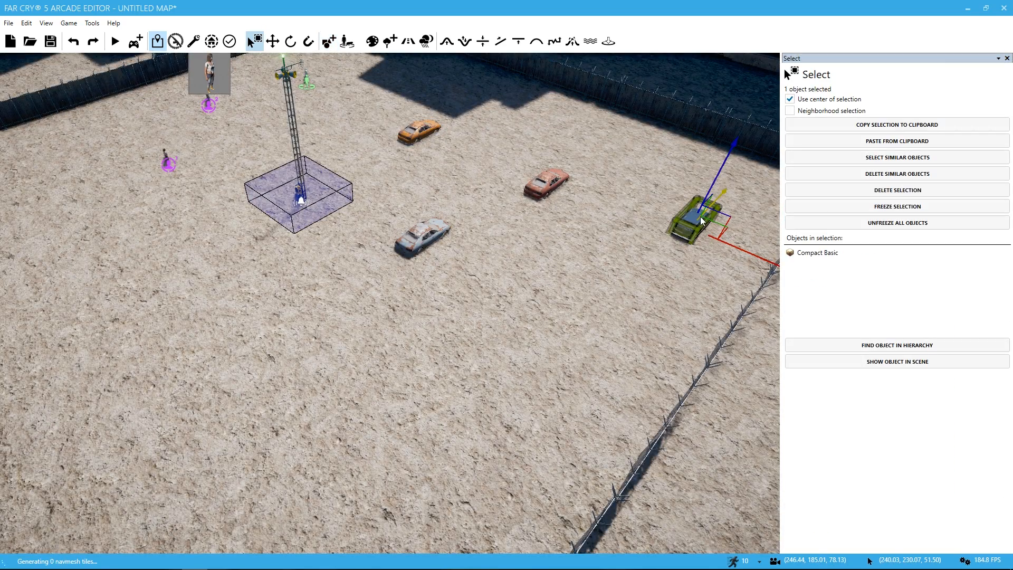
{"action": "key", "text": "Delete"}
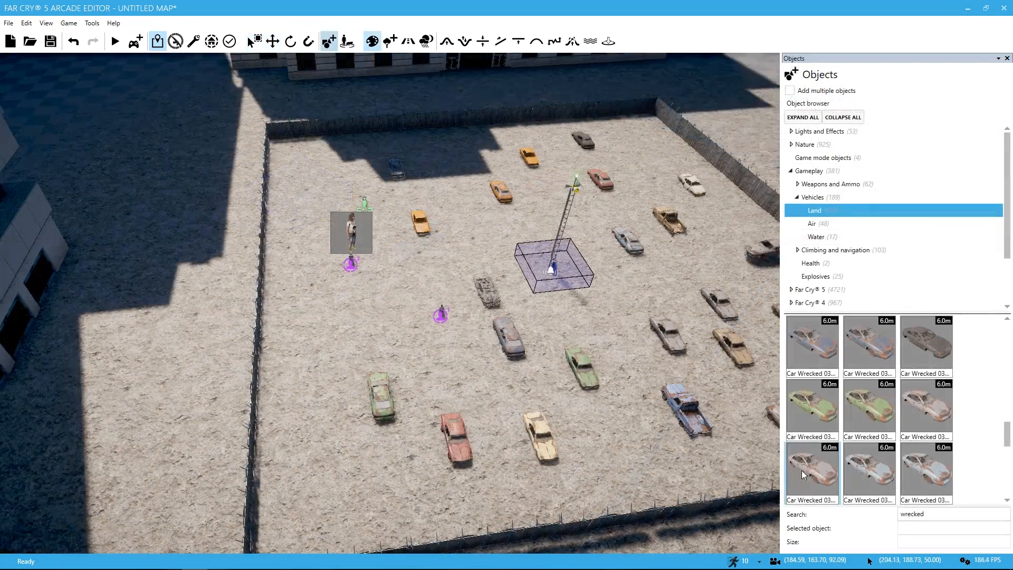
Step: Place a Car Wrecked 03 near the enclosure's corner and a Wrecked Car 01 Burnt behind the green wreck
{"action": "left_click", "coordinate": [802, 471]}
{"action": "left_click", "coordinate": [333, 494]}
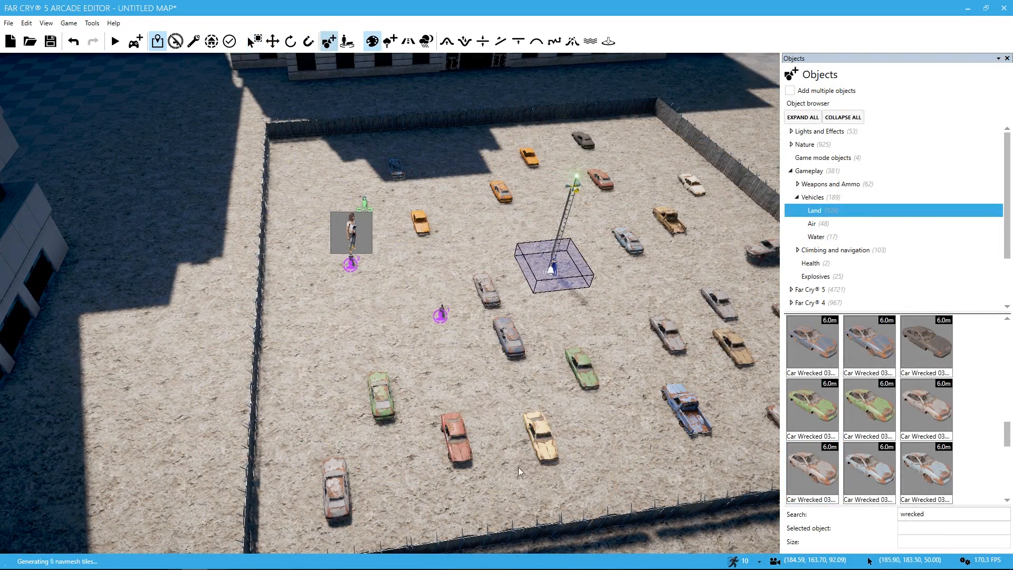
{"action": "scroll", "coordinate": [868, 451], "scroll_direction": "down", "scroll_amount": 5}
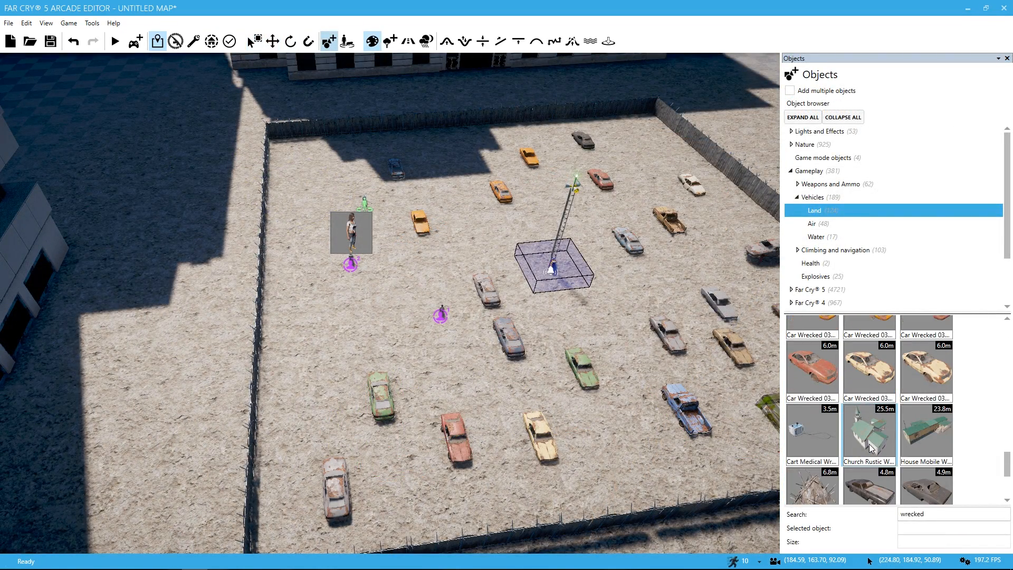
{"action": "key", "text": "a"}
{"action": "scroll", "coordinate": [926, 465], "scroll_direction": "down", "scroll_amount": 1}
{"action": "left_click", "coordinate": [933, 458]}
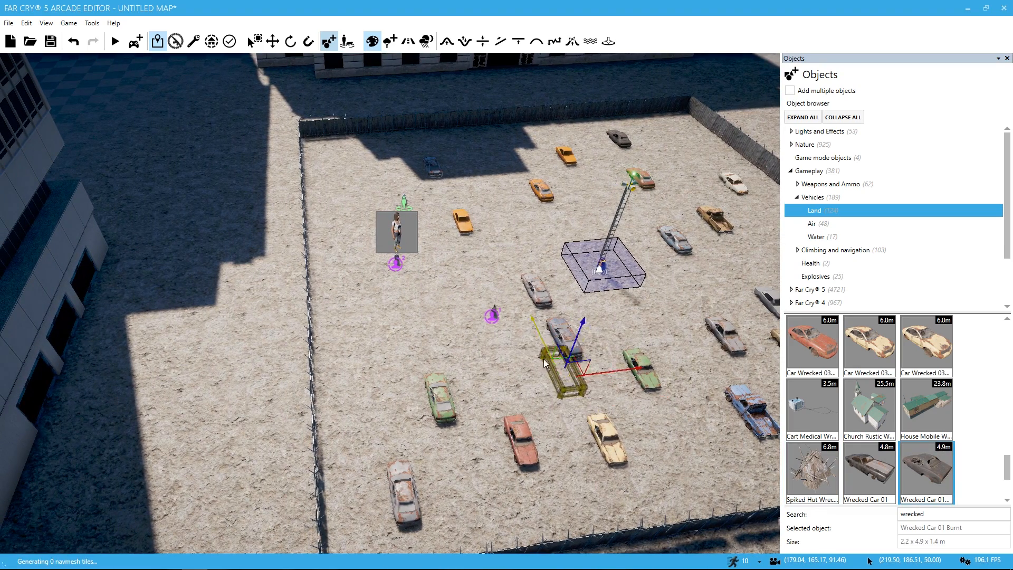
{"action": "left_click", "coordinate": [475, 350]}
Step: Place a House Mobile Wrecked inside the far corner of the fence, in the building's shadow
{"action": "left_click", "coordinate": [865, 410]}
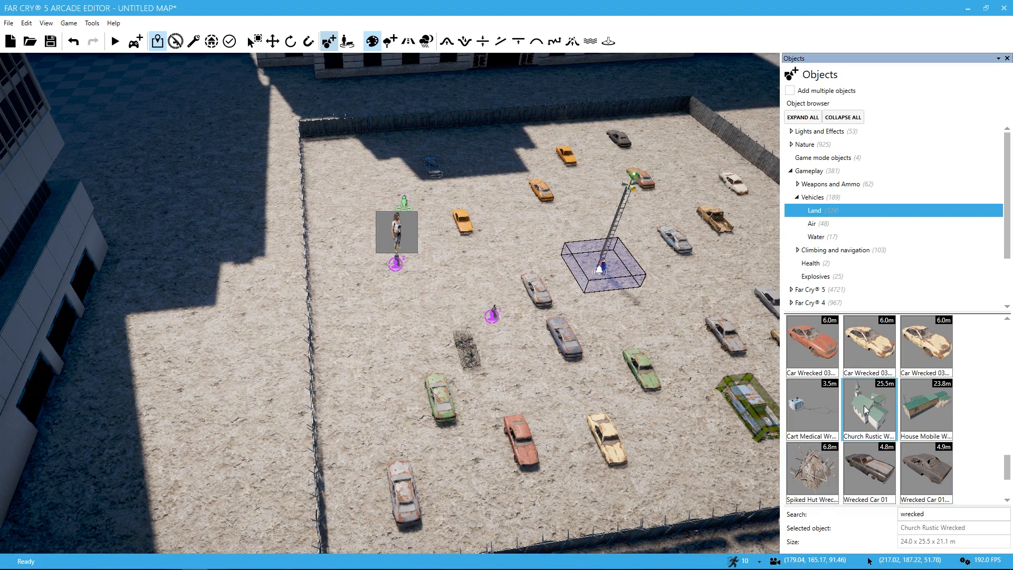
{"action": "left_click", "coordinate": [911, 406]}
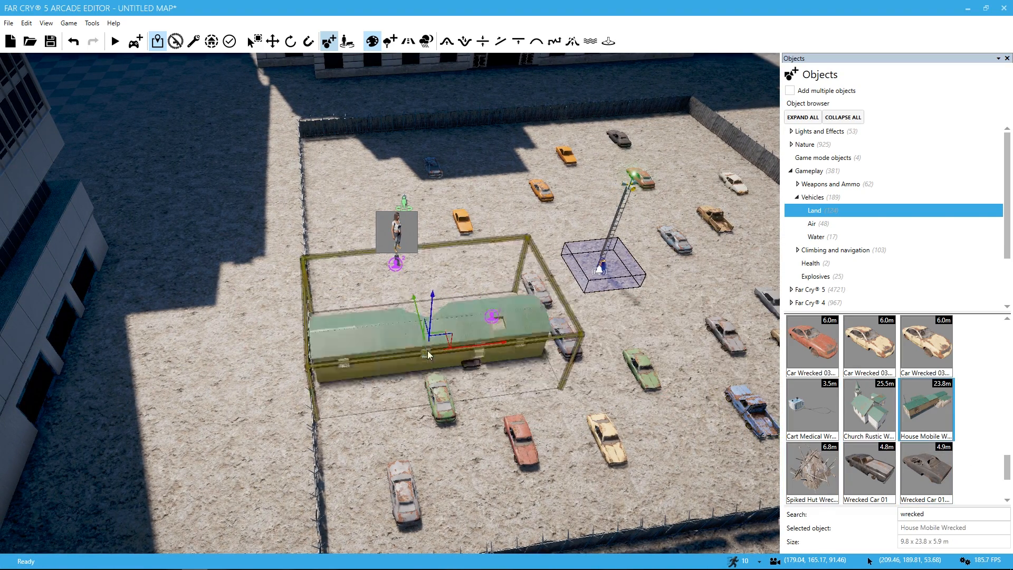
{"action": "key", "text": "w"}
{"action": "key", "text": "a"}
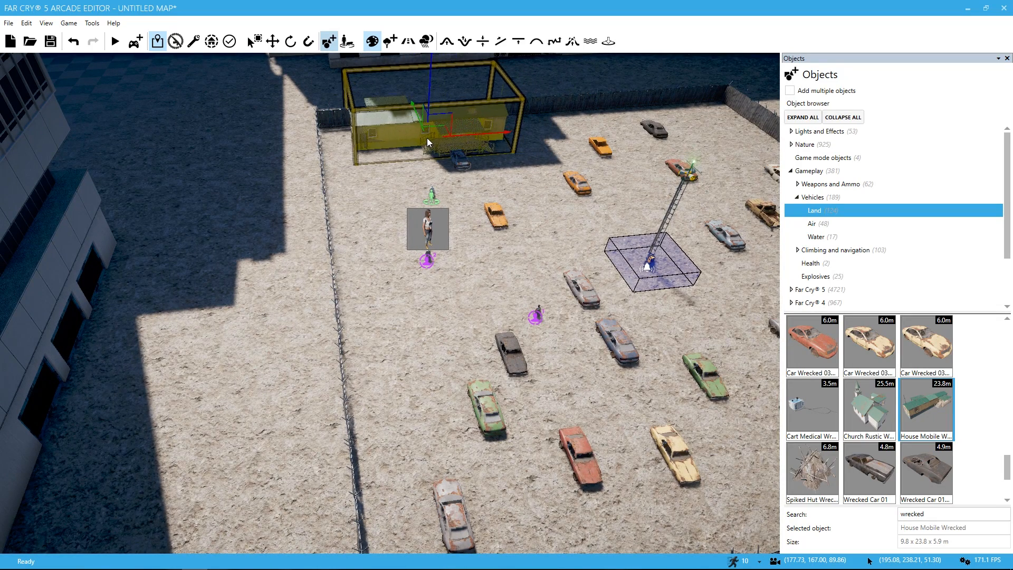
{"action": "key", "text": "Escape"}
Step: Move the Car Wrecked 03 Light Blue Flat clear of the wrecked mobile house
{"action": "left_click", "coordinate": [465, 167]}
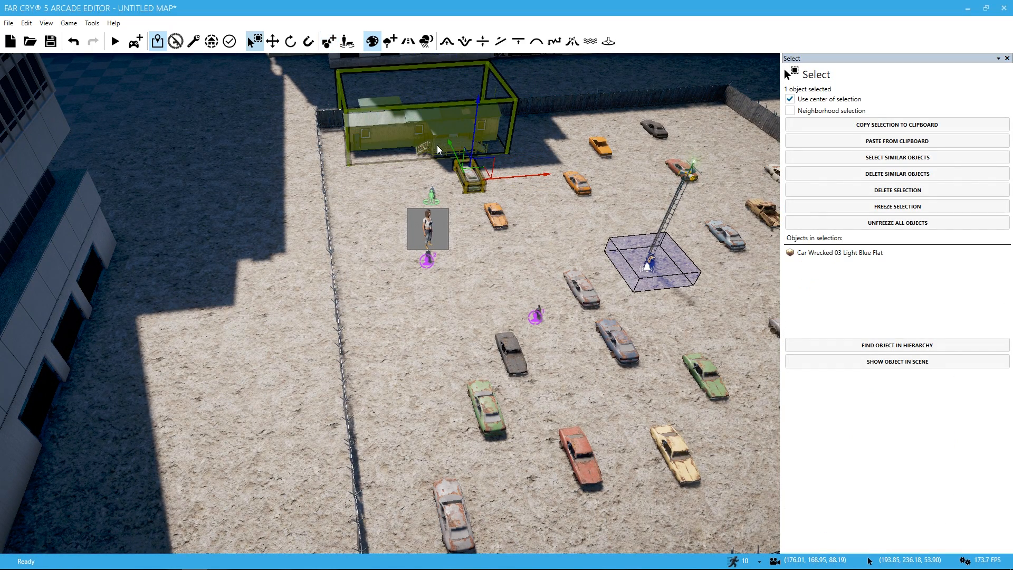
{"action": "right_click_drag", "start_coordinate": [526, 243], "coordinate": [893, 215]}
{"action": "key", "text": "a"}
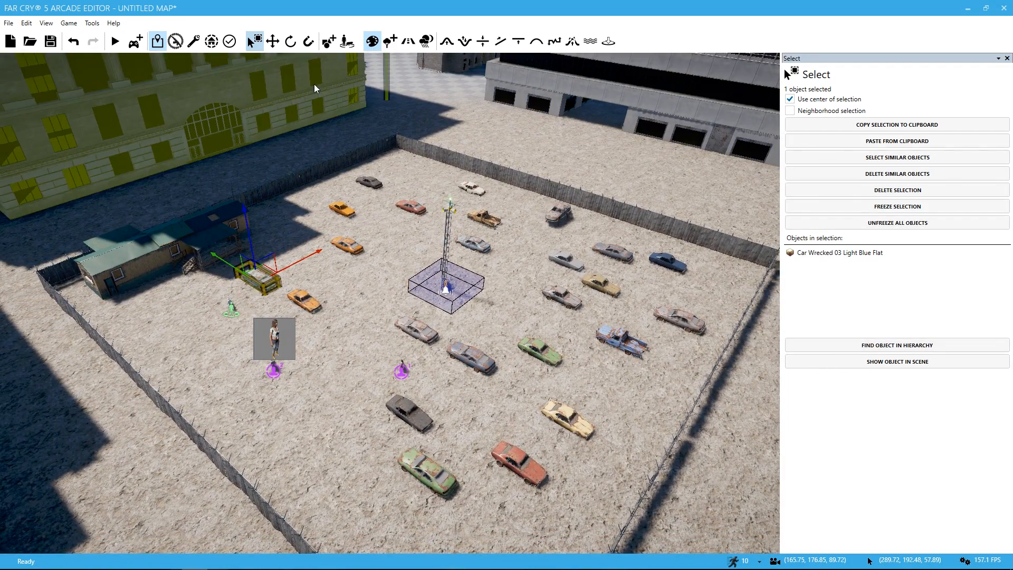
Step: Place more wrecks in the enclosure, including a grey pickup near the fence and a blue Wrecked Car Clean beside the orange wreck
{"action": "left_click", "coordinate": [328, 42]}
{"action": "left_click", "coordinate": [367, 315]}
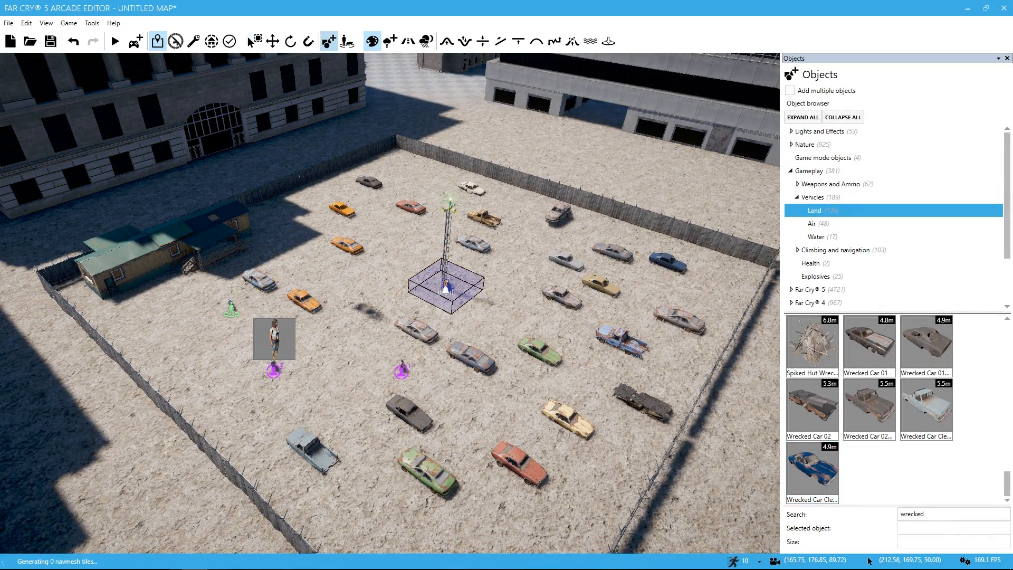
Step: Search the object library for "bus" and place a Bus County Jail Wheels Windows by the far fence, behind the alarm tower
{"action": "double_click", "coordinate": [946, 513]}
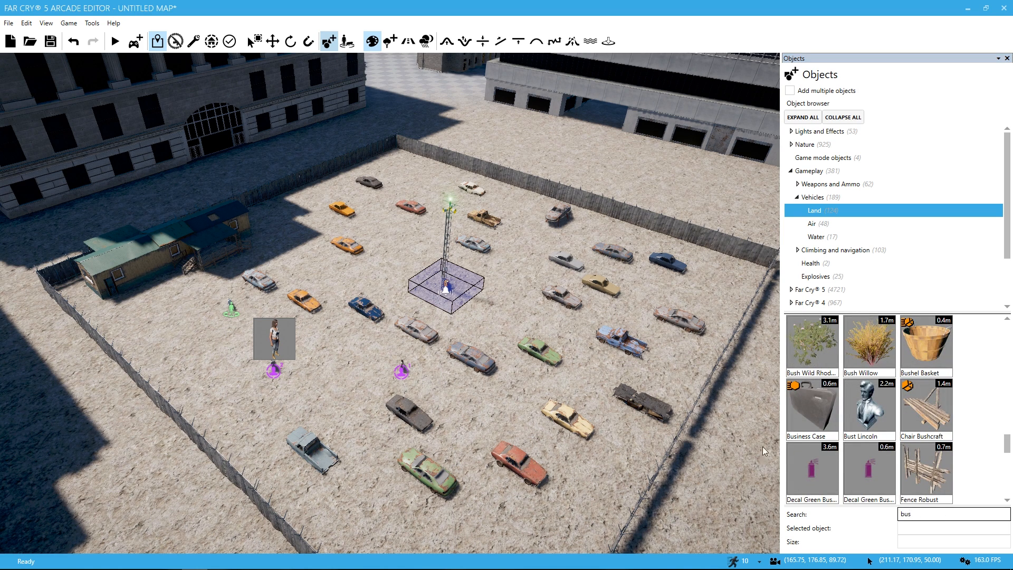
{"action": "scroll", "coordinate": [809, 435], "scroll_direction": "down", "scroll_amount": 3}
{"action": "scroll", "coordinate": [808, 435], "scroll_direction": "down", "scroll_amount": 3}
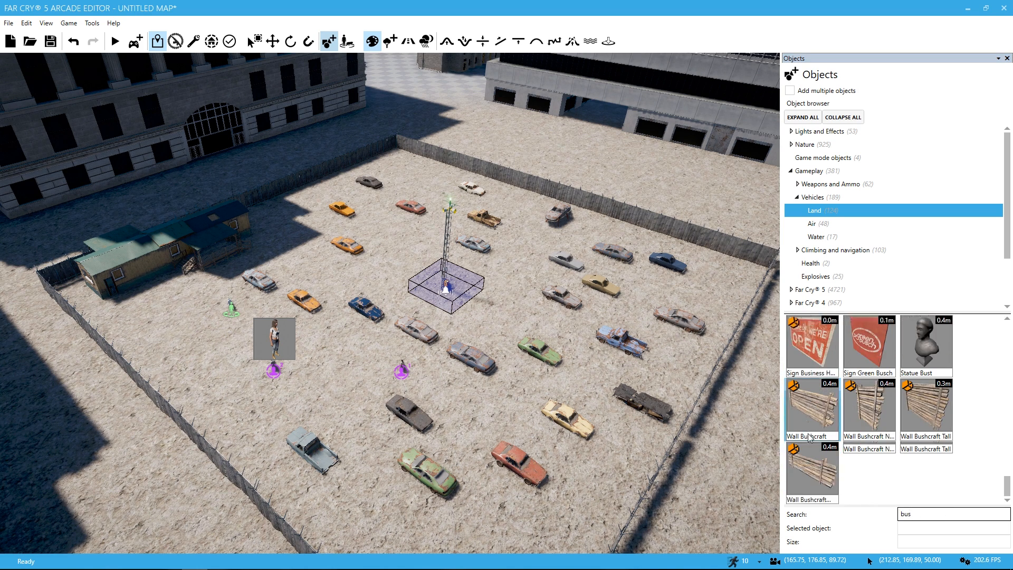
{"action": "scroll", "coordinate": [810, 426], "scroll_direction": "up", "scroll_amount": 10}
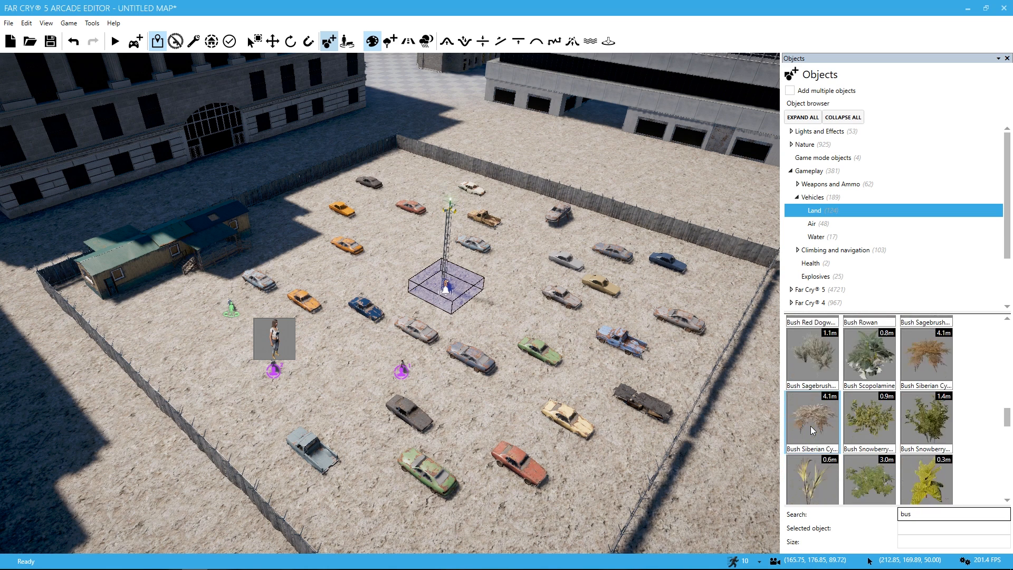
{"action": "scroll", "coordinate": [812, 425], "scroll_direction": "up", "scroll_amount": 10}
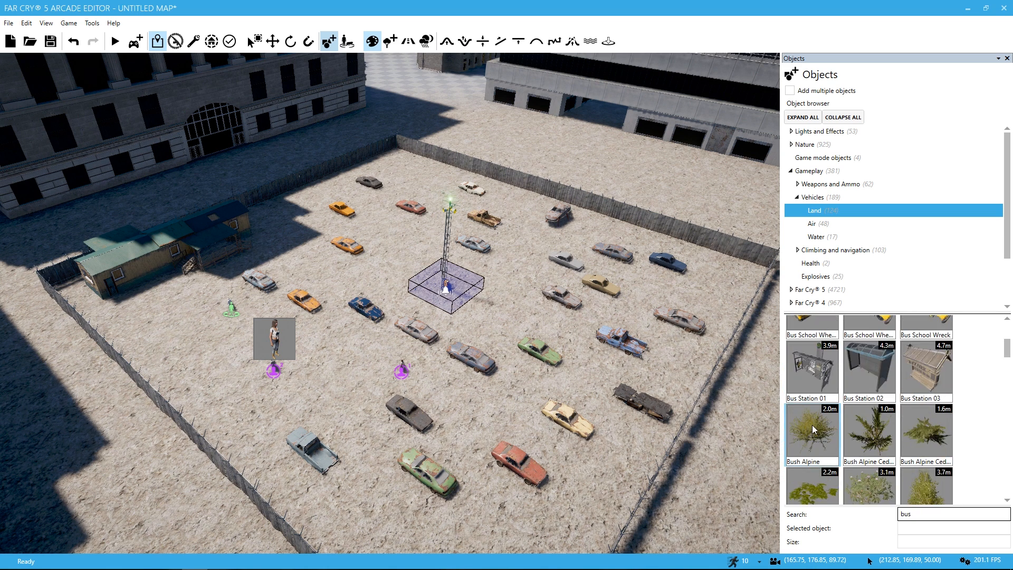
{"action": "left_click", "coordinate": [868, 412]}
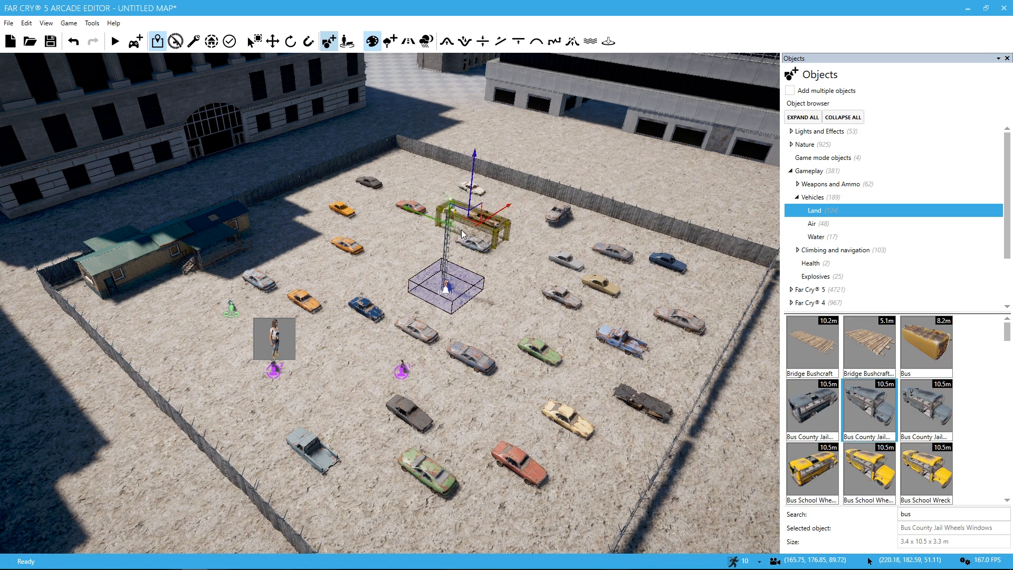
{"action": "left_click", "coordinate": [414, 184]}
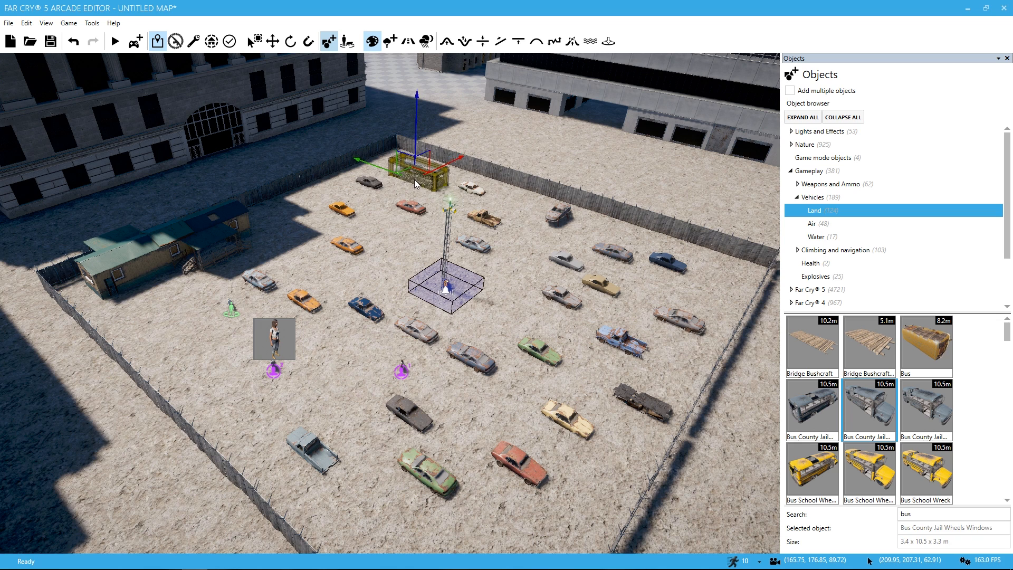
Step: Place two yellow school buses on either side of the grey pickup and a Bus between the orange wreck and the alarm tower
{"action": "left_click", "coordinate": [868, 470]}
{"action": "left_click", "coordinate": [359, 541]}
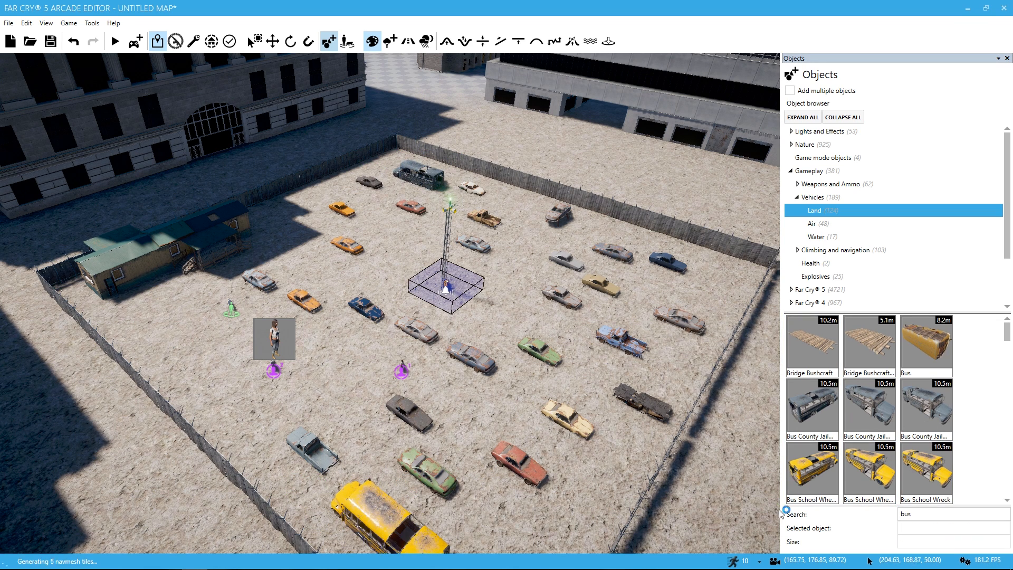
{"action": "left_click", "coordinate": [819, 479]}
{"action": "left_click", "coordinate": [322, 379]}
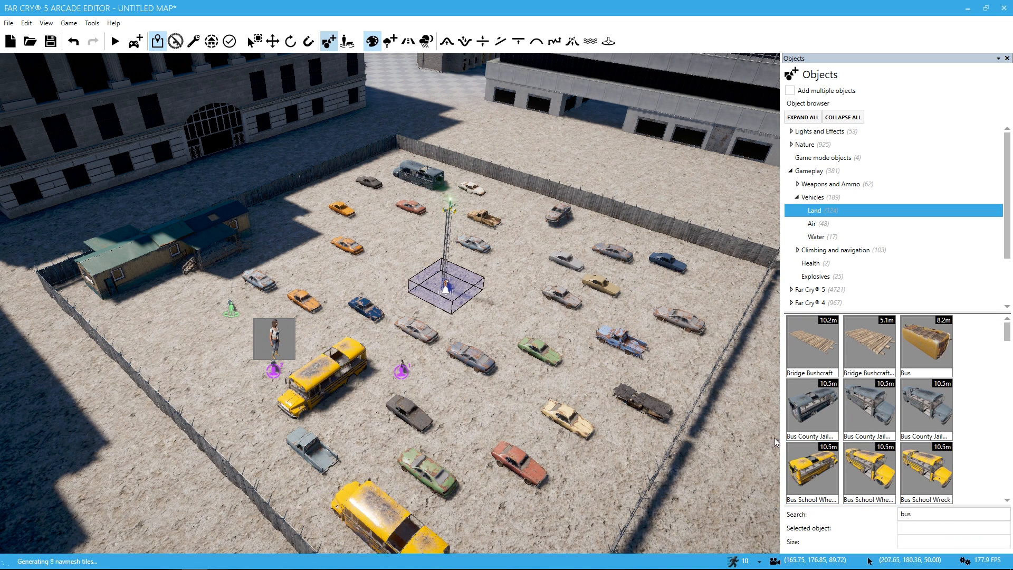
{"action": "left_click", "coordinate": [933, 349]}
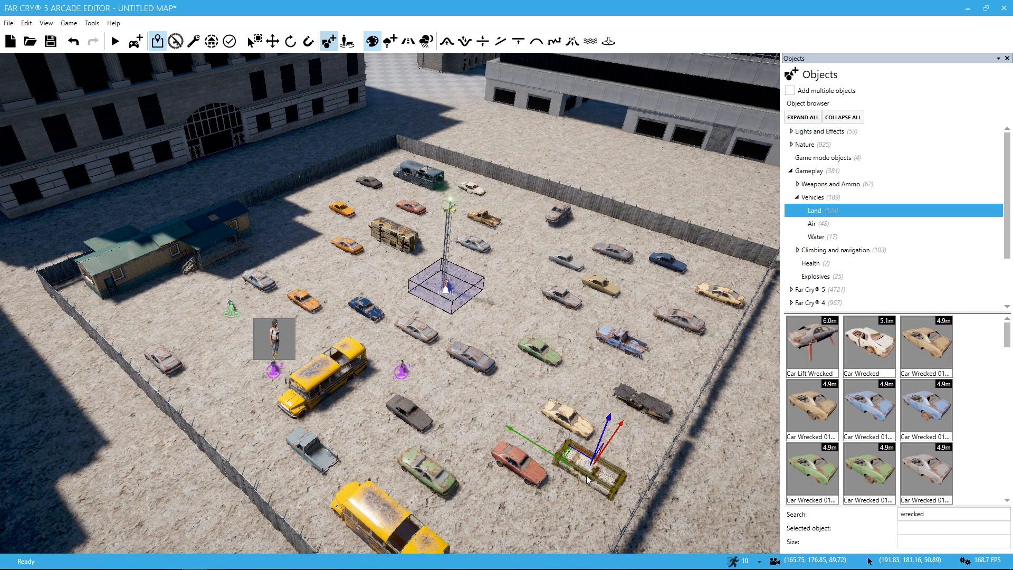
Step: Search for "wrecked" and add more cars, including a white one beside the red wreck and a Car Wrecked 01 Green along the fence
{"action": "left_click", "coordinate": [587, 479]}
{"action": "left_click", "coordinate": [817, 475]}
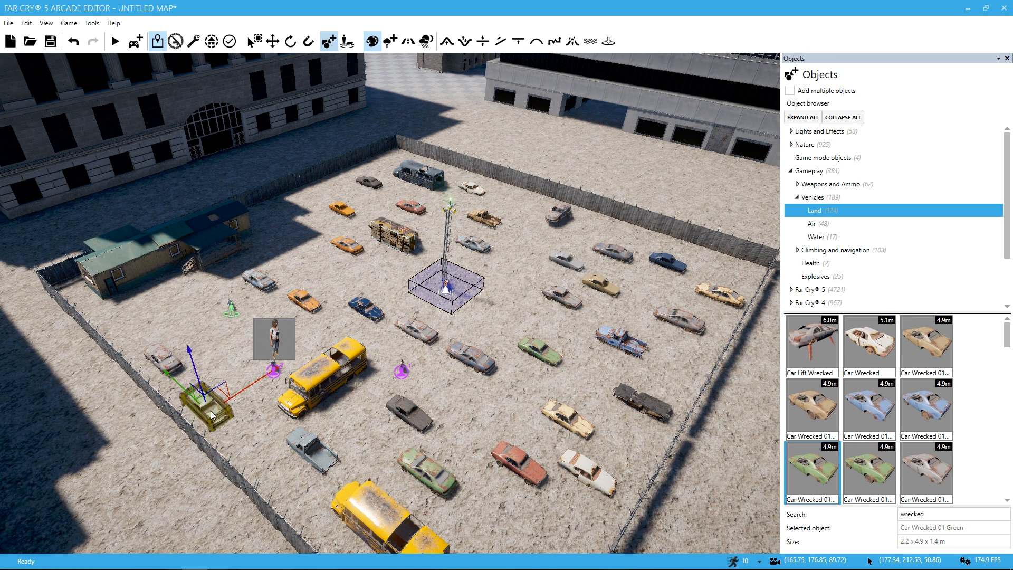
{"action": "left_click", "coordinate": [214, 406]}
Step: Rotate the Car Wrecked 03 Blue Flat and several other wrecks about the vertical axis, with the center of selection turned off
{"action": "left_click", "coordinate": [471, 360]}
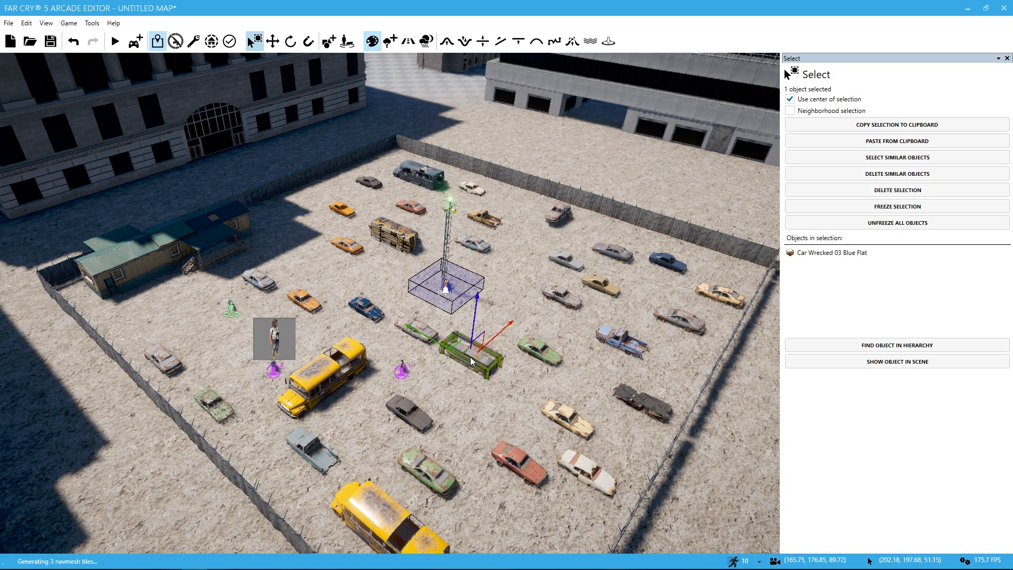
{"action": "key", "text": "3"}
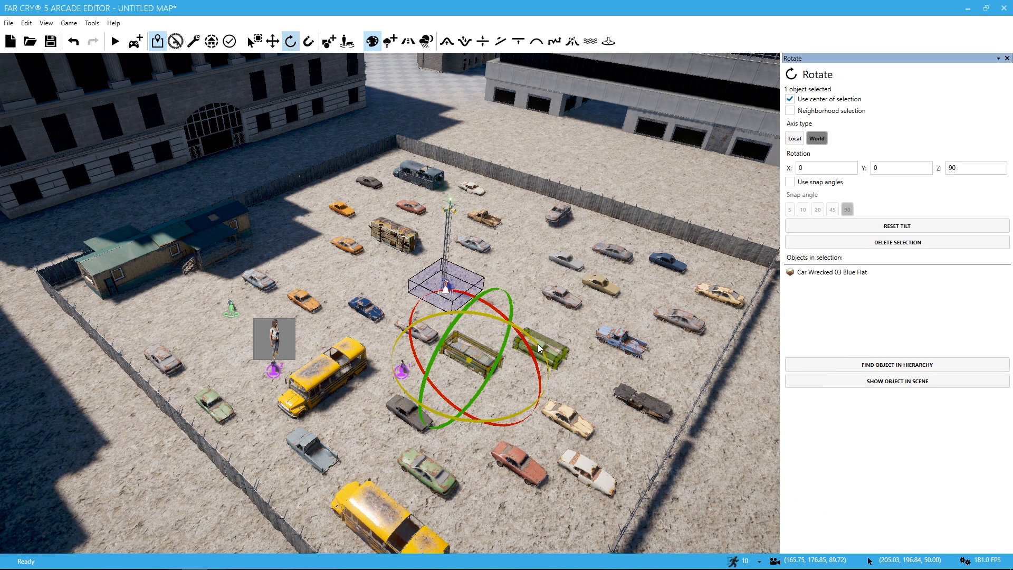
{"action": "left_click_drag", "start_coordinate": [539, 344], "coordinate": [491, 316]}
{"action": "left_click_drag", "start_coordinate": [491, 316], "coordinate": [485, 315]}
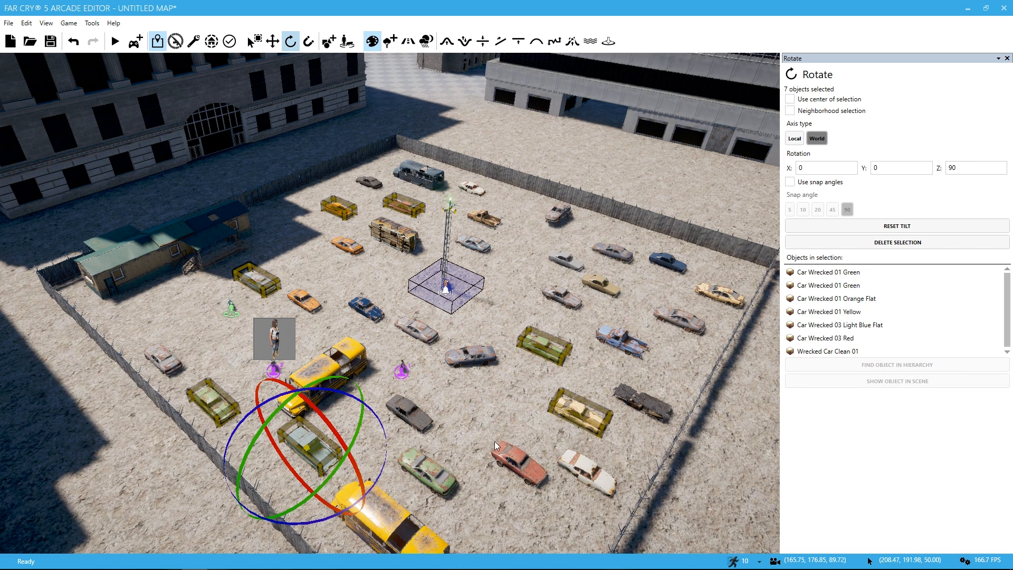
{"action": "left_click", "coordinate": [495, 442]}
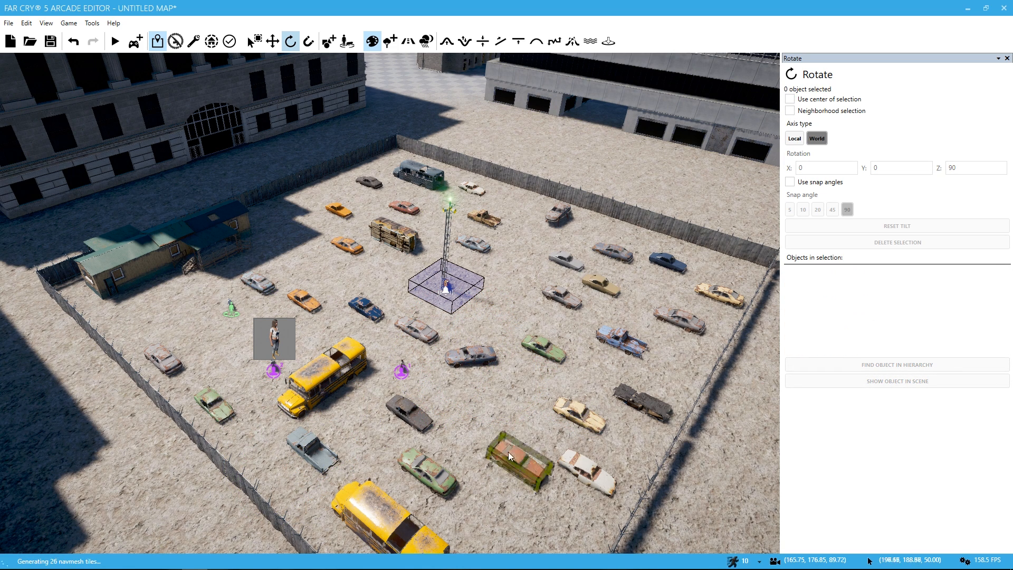
Step: Rotate the Car Wrecked 01 Red Flat and add eight more wrecks to the selection, including the Car Lift Wrecked and two blue cars
{"action": "left_click_drag", "start_coordinate": [513, 455], "coordinate": [533, 449]}
{"action": "left_click", "coordinate": [582, 413], "text": "ctrl"}
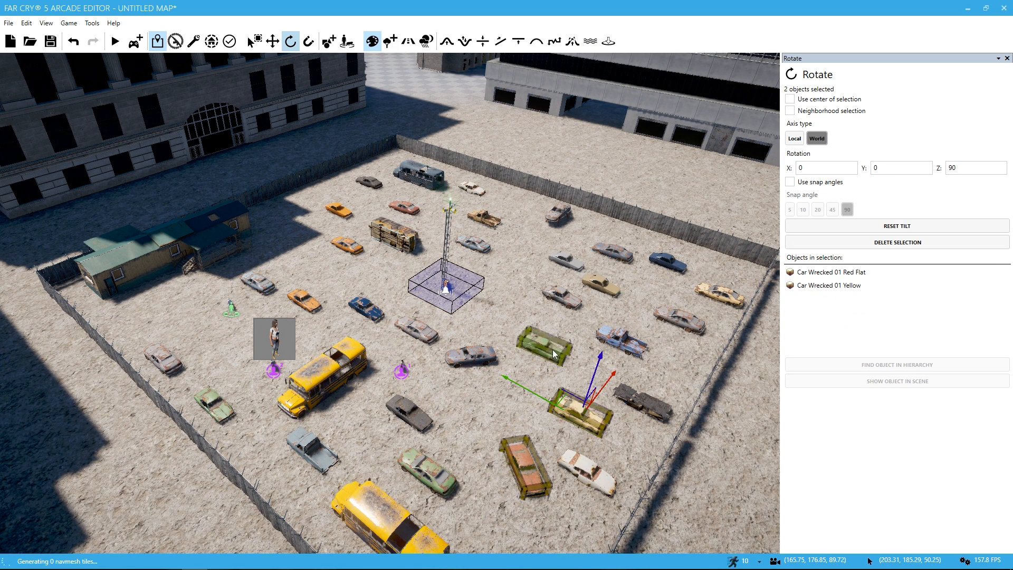
{"action": "left_click", "coordinate": [549, 350], "text": "ctrl"}
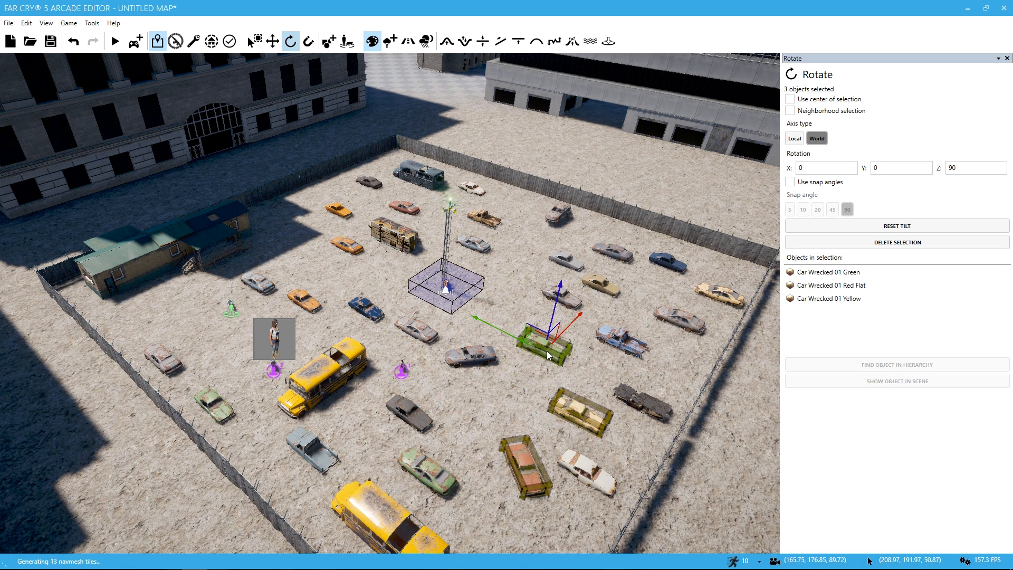
{"action": "left_click", "coordinate": [369, 179], "text": "ctrl"}
{"action": "left_click", "coordinate": [483, 215], "text": "ctrl"}
{"action": "left_click", "coordinate": [567, 217], "text": "ctrl"}
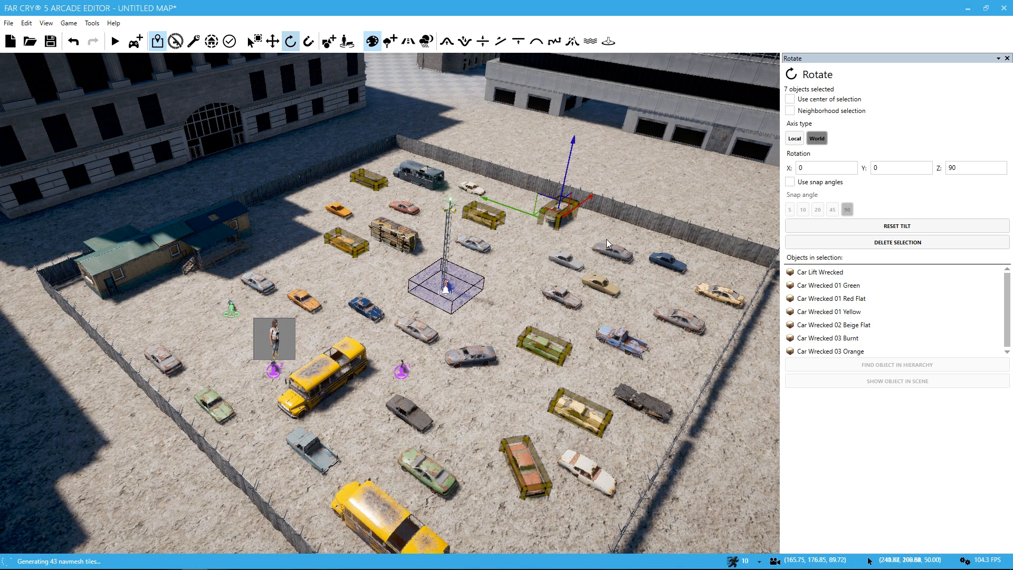
{"action": "left_click", "coordinate": [610, 245], "text": "ctrl"}
{"action": "left_click", "coordinate": [664, 264], "text": "ctrl"}
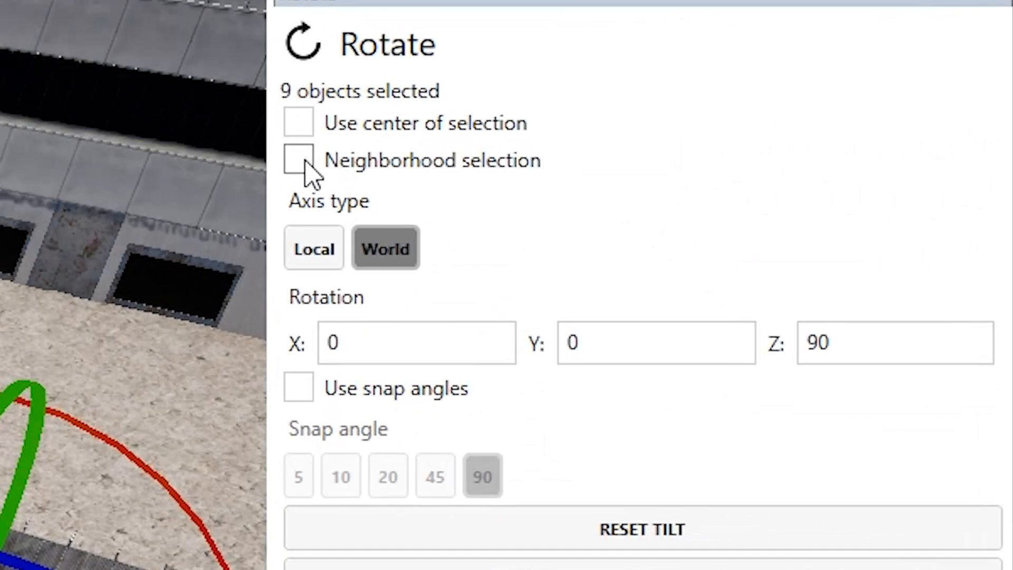
Step: Turn on Neighborhood selection and set the Z rotation of the nine selected wrecks to 180
{"action": "left_click", "coordinate": [790, 111]}
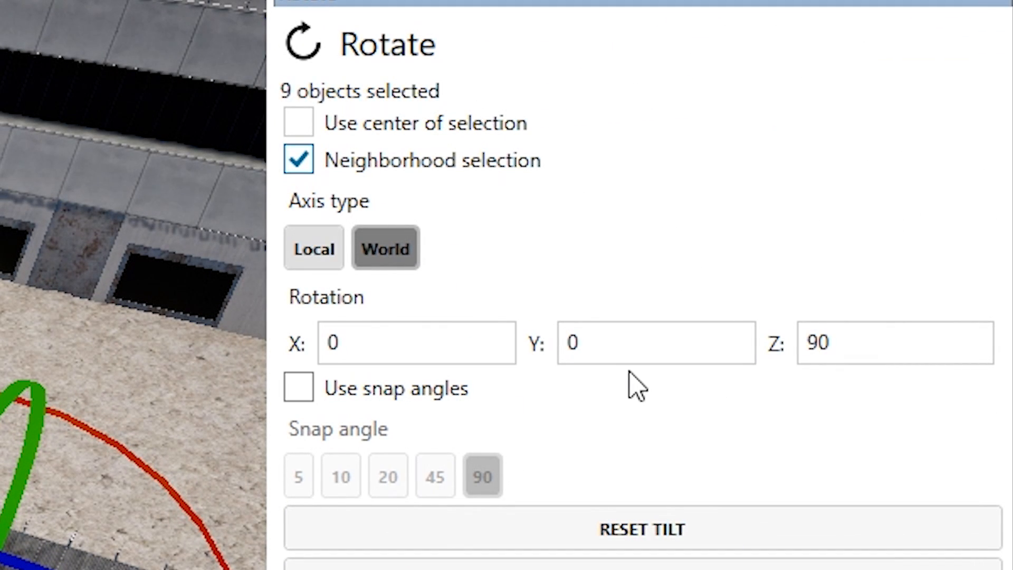
{"action": "left_click", "coordinate": [611, 343]}
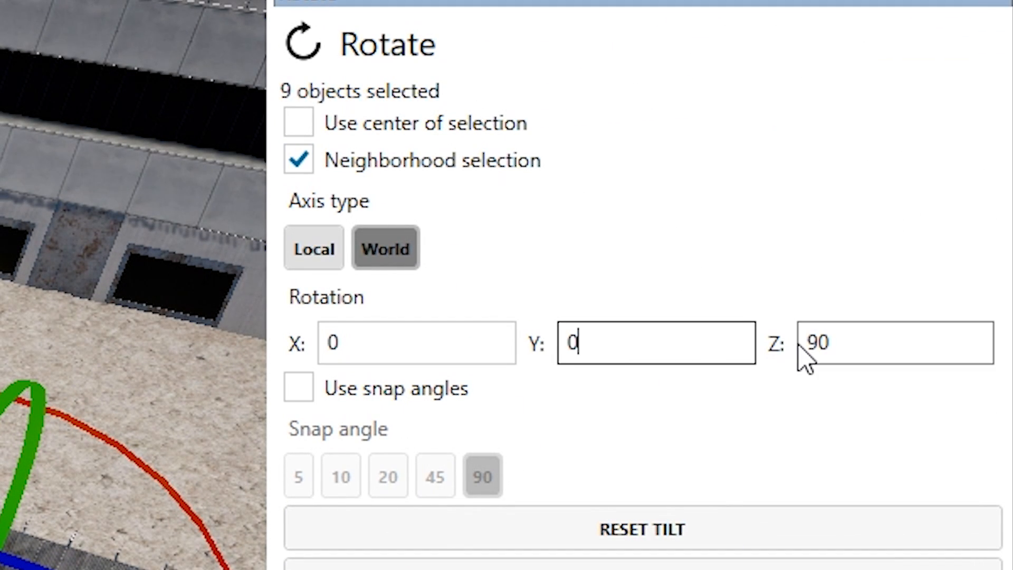
{"action": "left_click", "coordinate": [822, 342]}
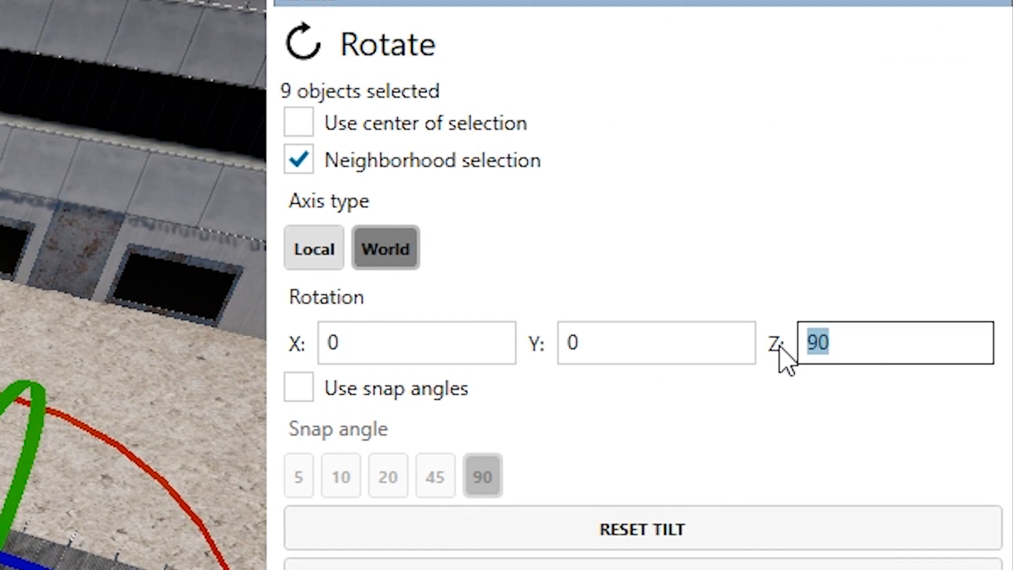
{"action": "type", "text": "180"}
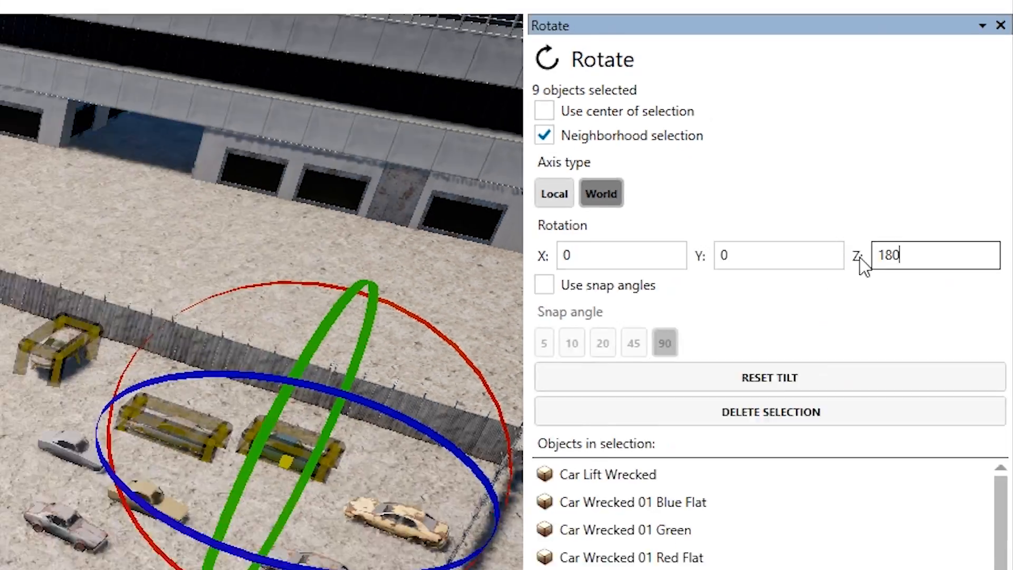
{"action": "key", "text": "Return"}
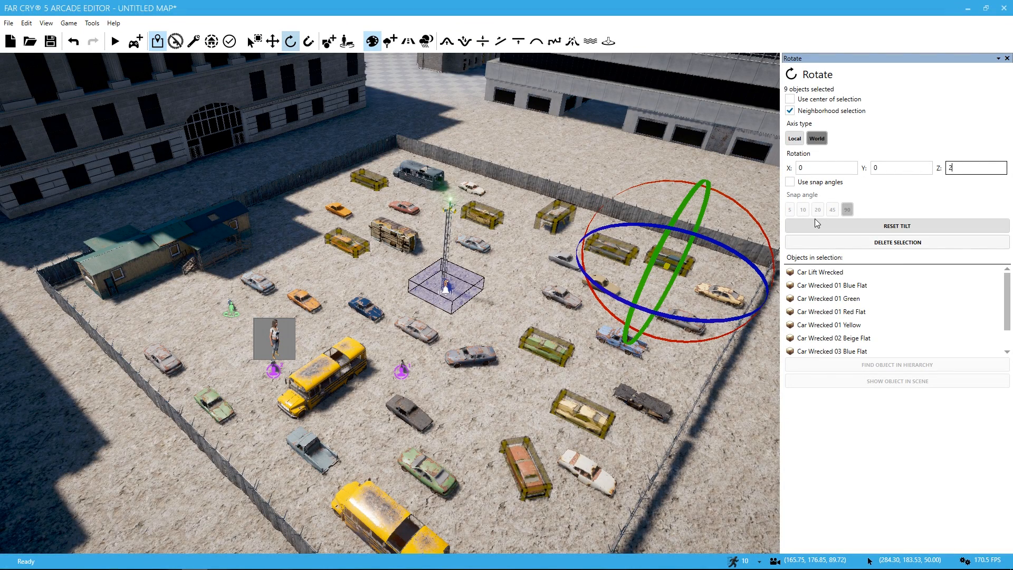
Step: Change the Z rotation of the nine selected wrecks to 0
{"action": "type", "text": "24"}
{"action": "key", "text": "Return"}
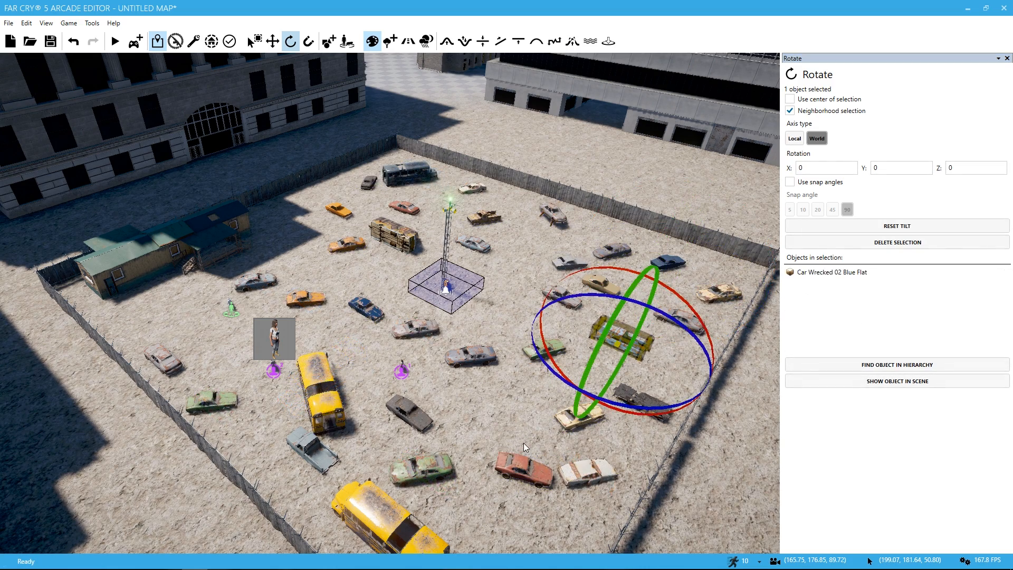
Step: Select the Car Wrecked 03 Grey Flat in the fence corner with its neighbouring school bus and rotate both together about the vertical axis
{"action": "right_click_drag", "start_coordinate": [524, 442], "coordinate": [576, 533]}
{"action": "key", "text": "d"}
{"action": "left_click", "coordinate": [542, 434]}
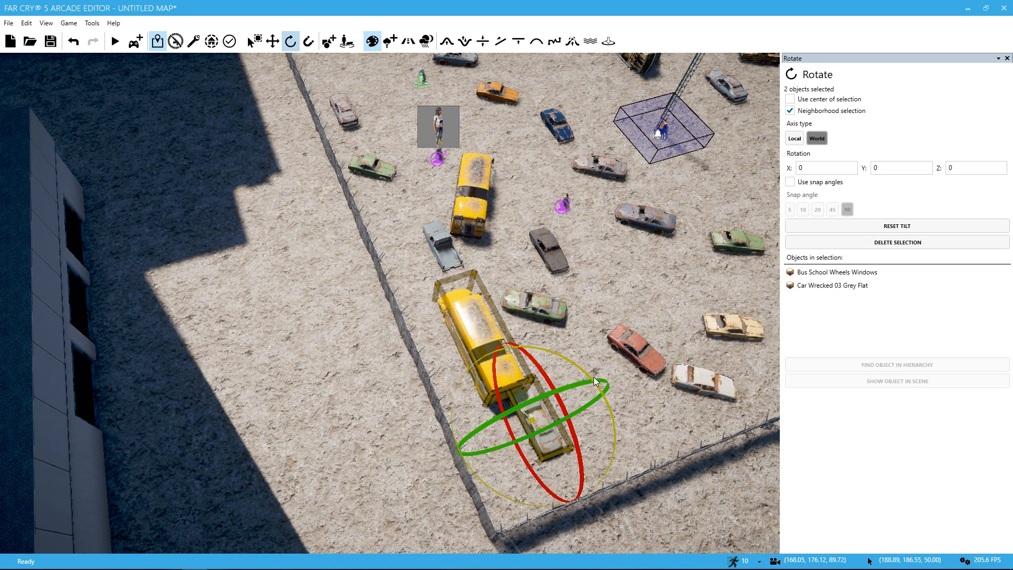
{"action": "left_click_drag", "start_coordinate": [629, 405], "coordinate": [628, 405]}
{"action": "left_click", "coordinate": [542, 421]}
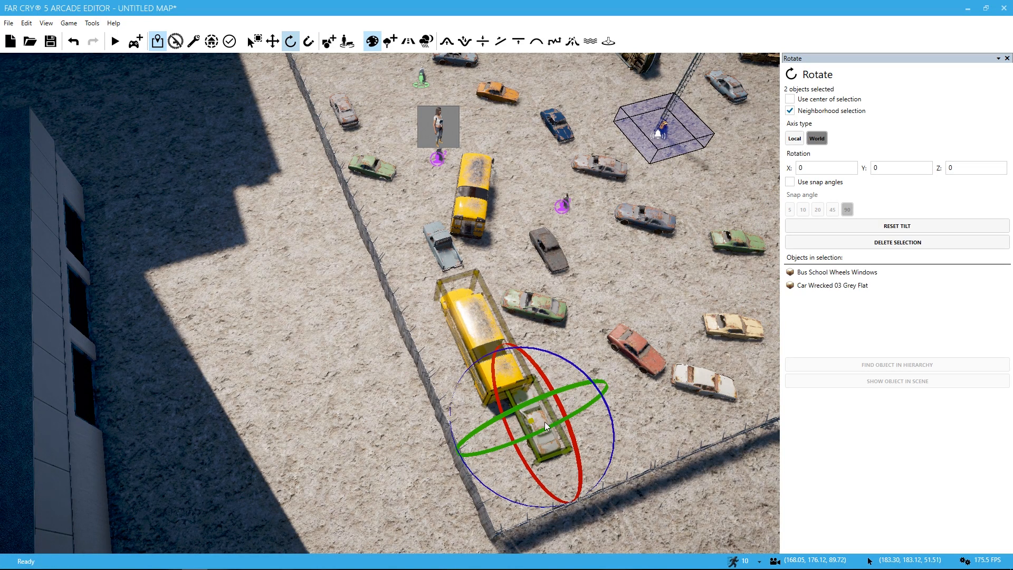
{"action": "mouse_move", "coordinate": [544, 423]}
{"action": "left_mouse_down"}
{"action": "mouse_move", "coordinate": [591, 422]}
{"action": "mouse_move", "coordinate": [492, 422]}
{"action": "mouse_move", "coordinate": [547, 422]}
{"action": "mouse_move", "coordinate": [523, 422]}
{"action": "mouse_move", "coordinate": [561, 410]}
{"action": "left_mouse_up"}
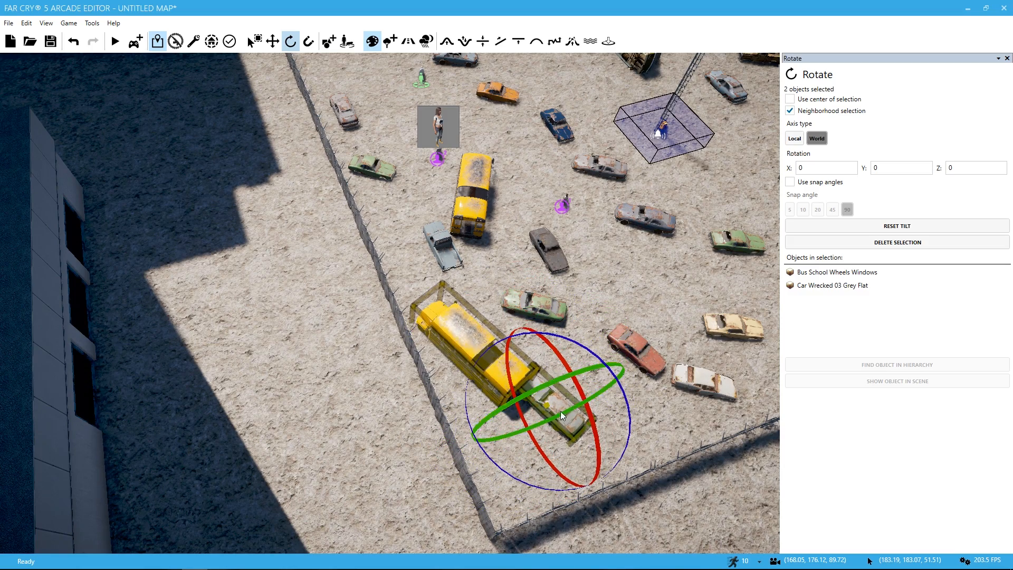
Step: Select the Car Wrecked 01 Grey Flat and Car Wrecked 03 Grey Flat between the alarm tower and far fence, and open their Z rotation for editing
{"action": "key", "text": "w"}
{"action": "right_click_drag", "start_coordinate": [576, 221], "coordinate": [717, 139]}
{"action": "key", "text": "a"}
{"action": "key", "text": "w"}
{"action": "key", "text": "a"}
{"action": "right_click_drag", "start_coordinate": [446, 211], "coordinate": [562, 173]}
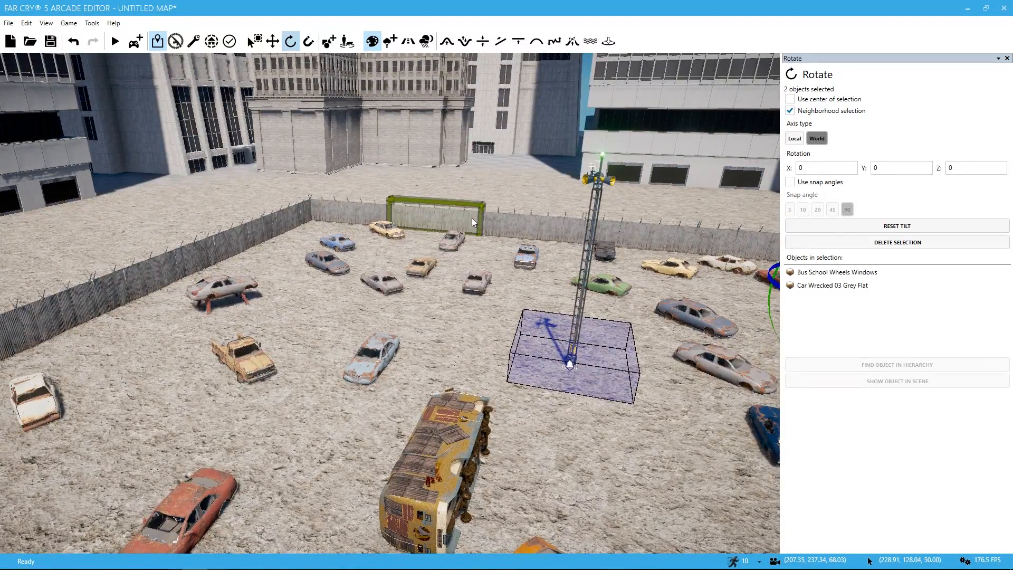
{"action": "left_click", "coordinate": [456, 236]}
{"action": "left_click", "coordinate": [486, 288], "text": "ctrl"}
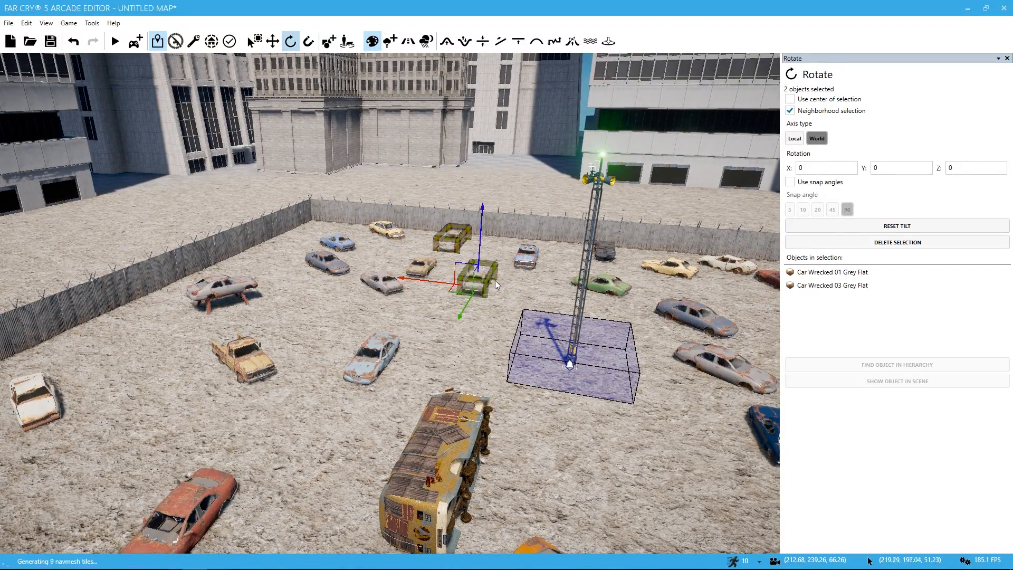
{"action": "left_click", "coordinate": [959, 171]}
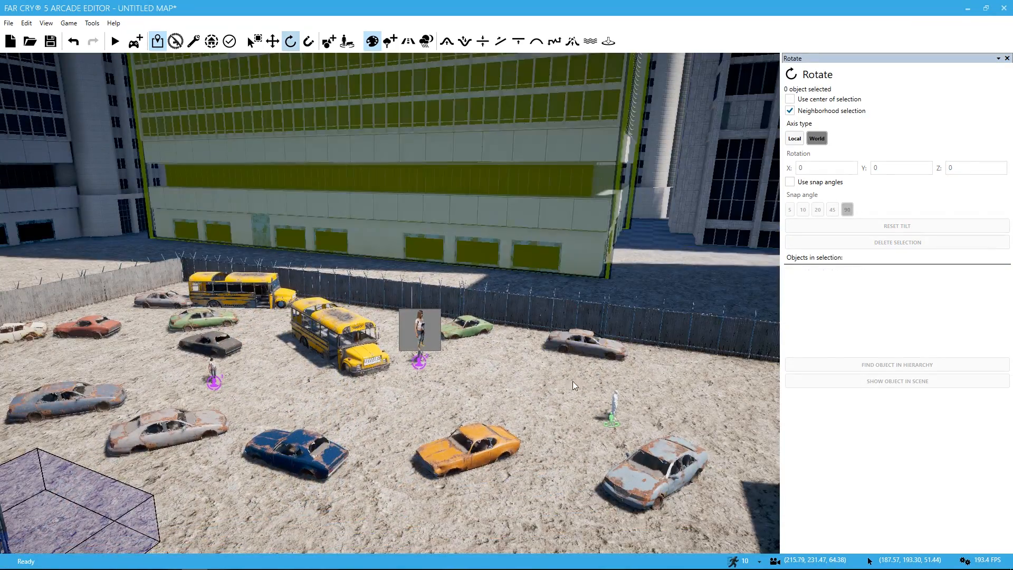
Step: Playtest the outpost in explore mode, walking among the wrecked cars and the overturned bus to examine the cover they provide
{"action": "right_click_drag", "start_coordinate": [411, 222], "coordinate": [275, 222]}
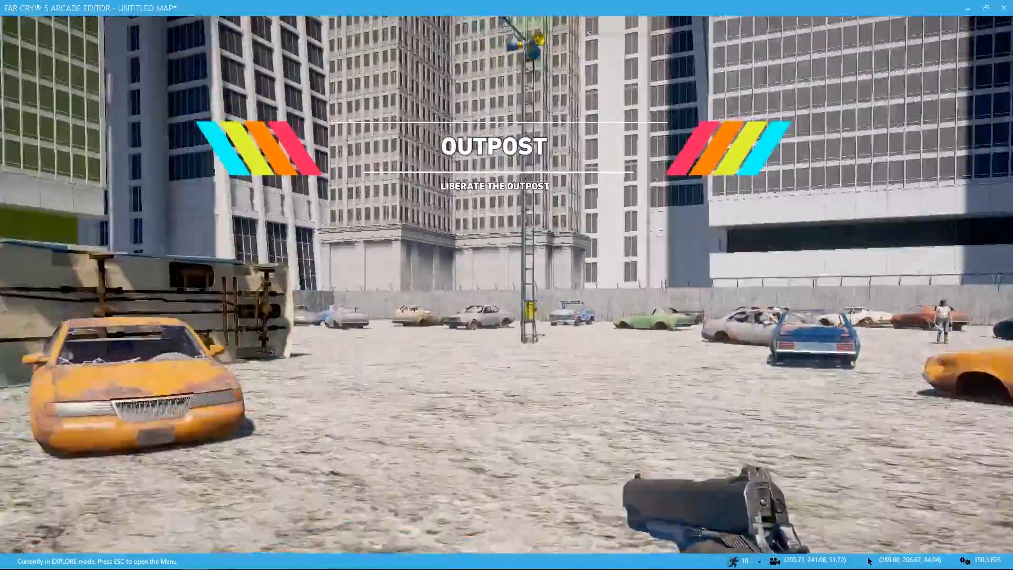
{"action": "key", "text": "w"}
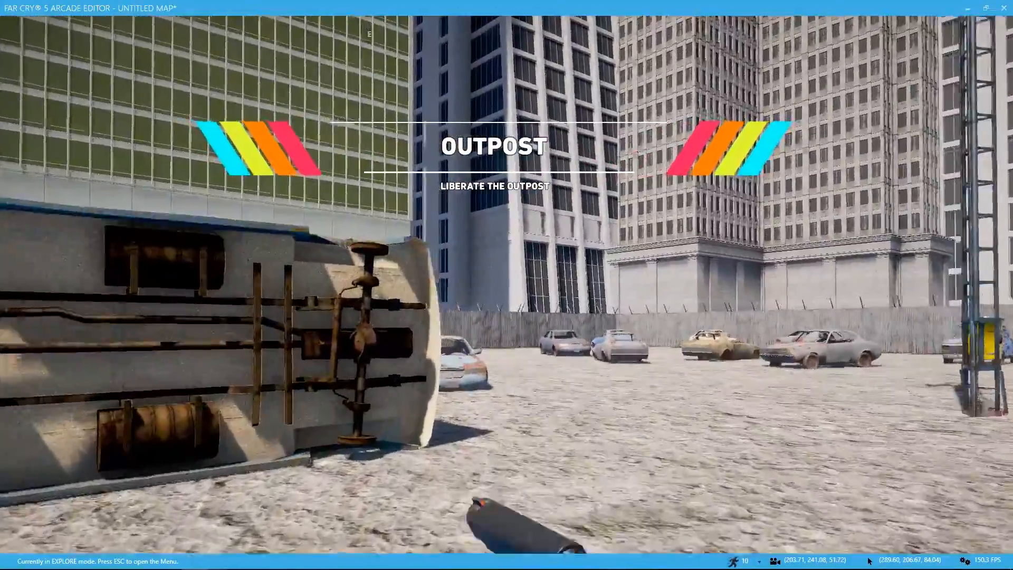
{"action": "key", "text": "w"}
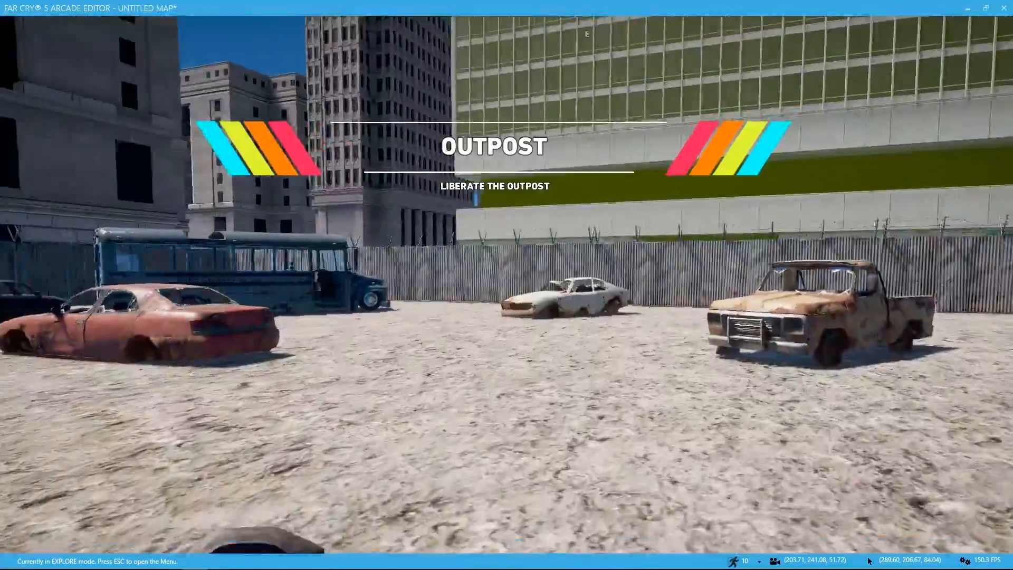
{"action": "key", "text": "w"}
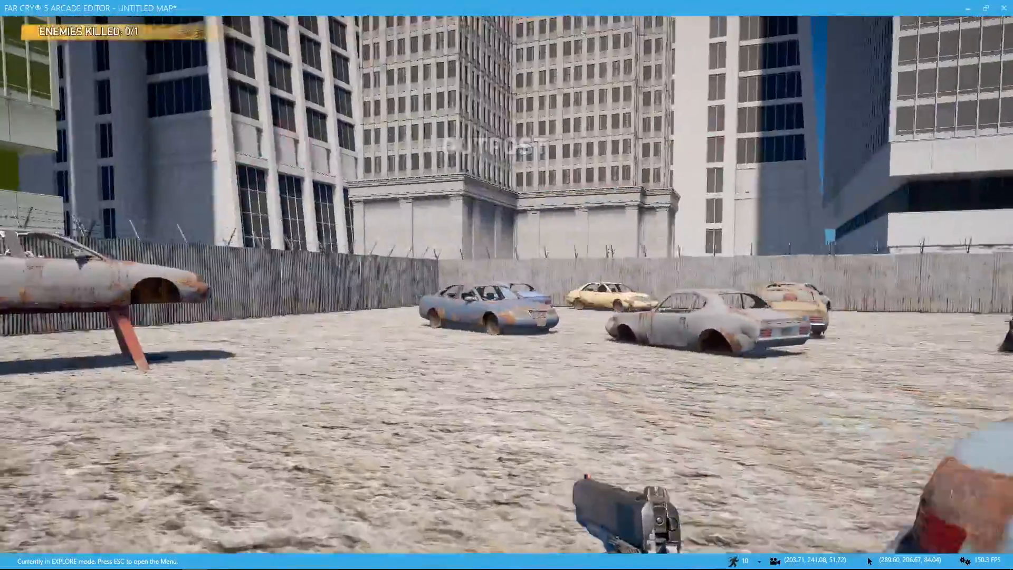
{"action": "key", "text": "w"}
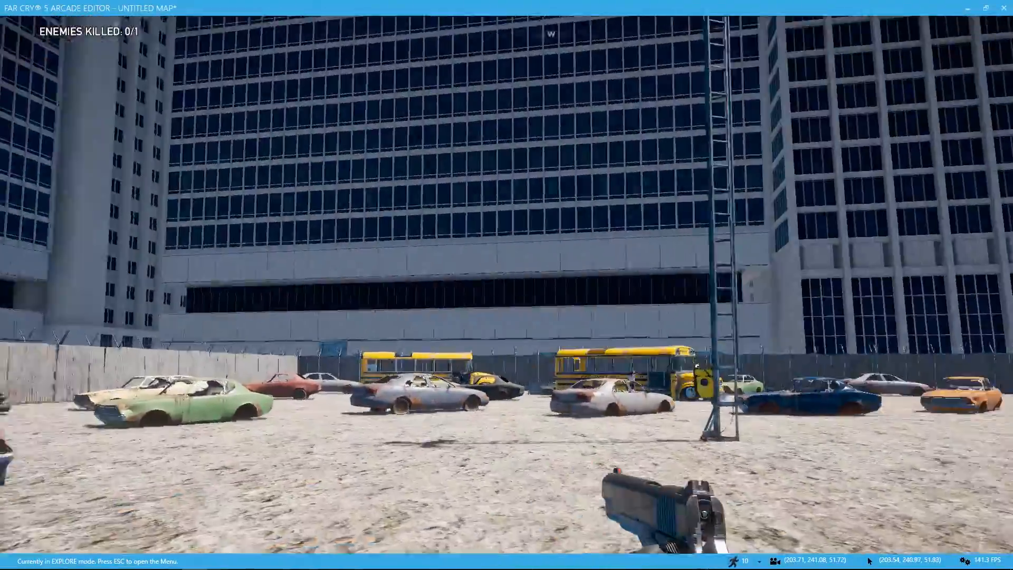
{"action": "key", "text": "w"}
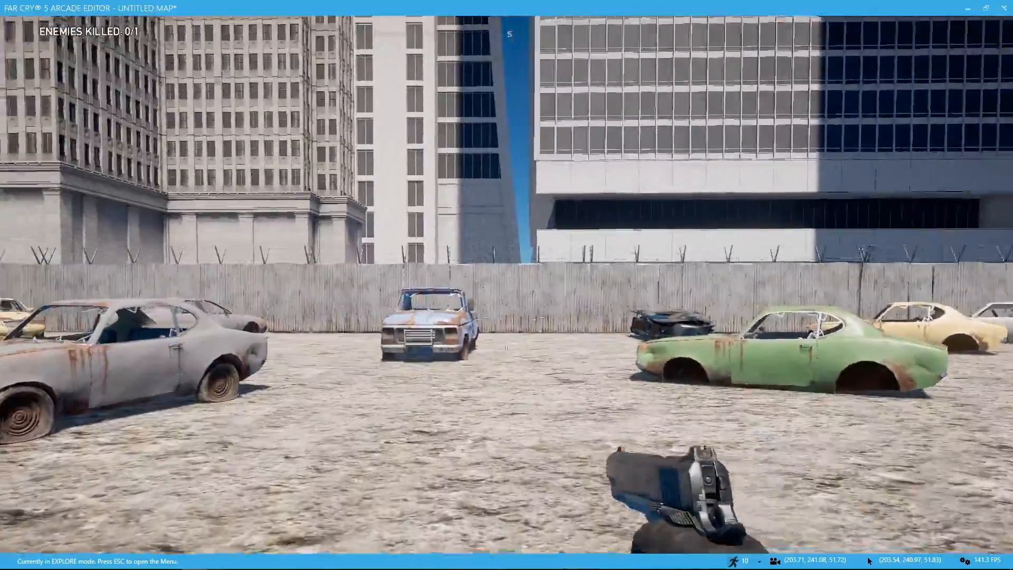
{"action": "key", "text": "w"}
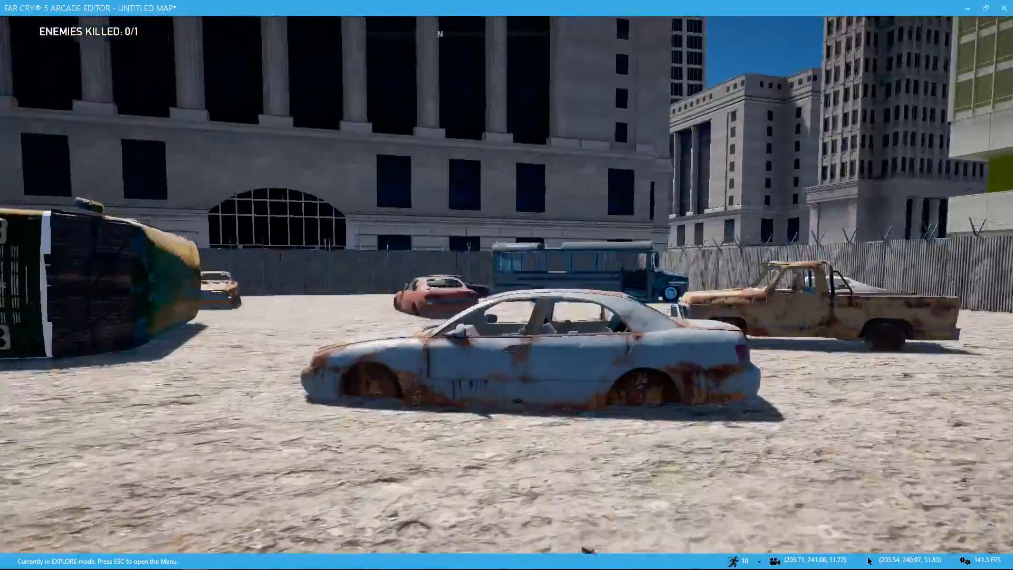
{"action": "key", "text": "w"}
{"action": "key", "text": "w"}
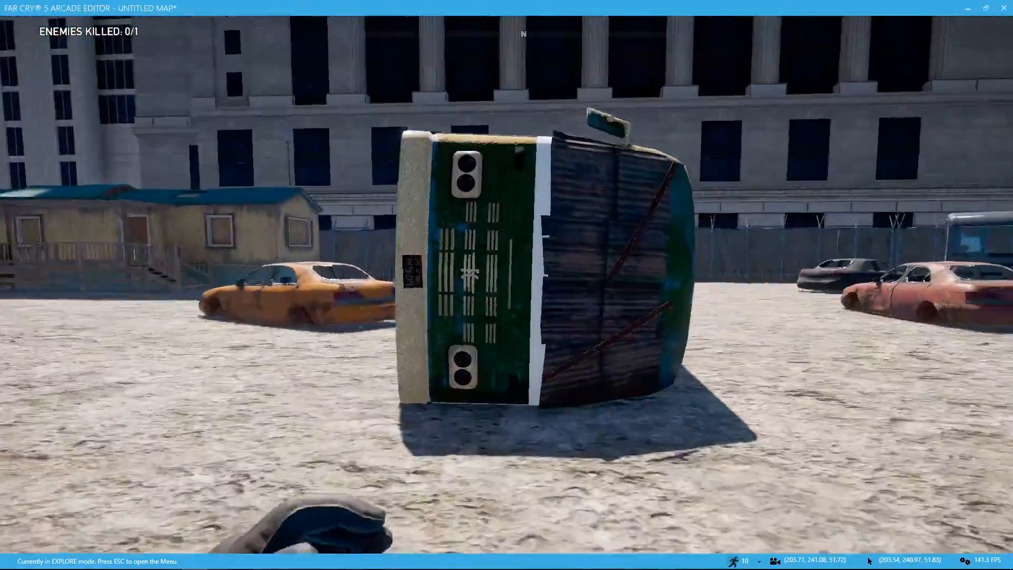
Step: Enter the mobile house by its porch and examine the kitchen, hallway and bathroom
{"action": "key", "text": "w"}
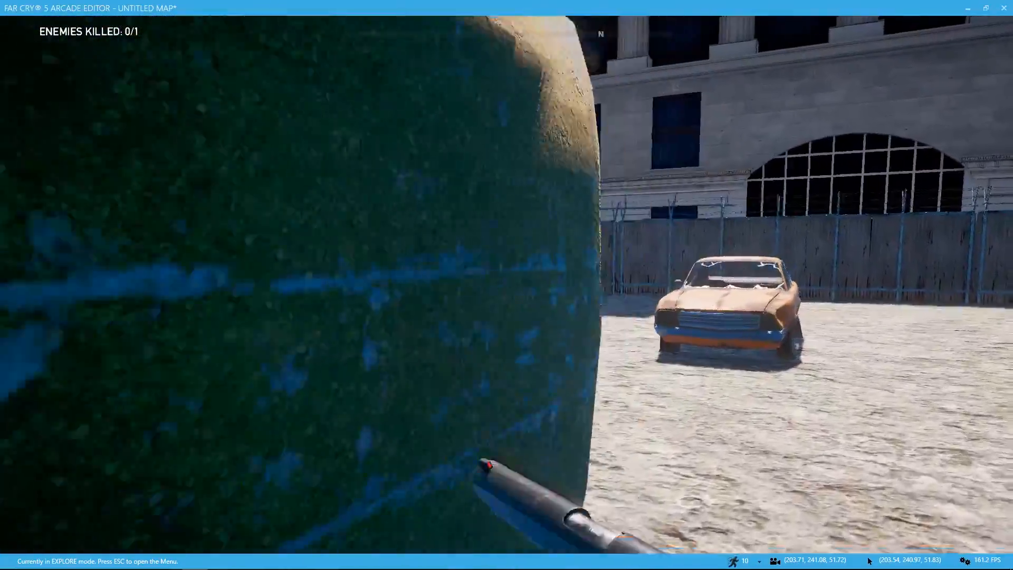
{"action": "key", "text": "w"}
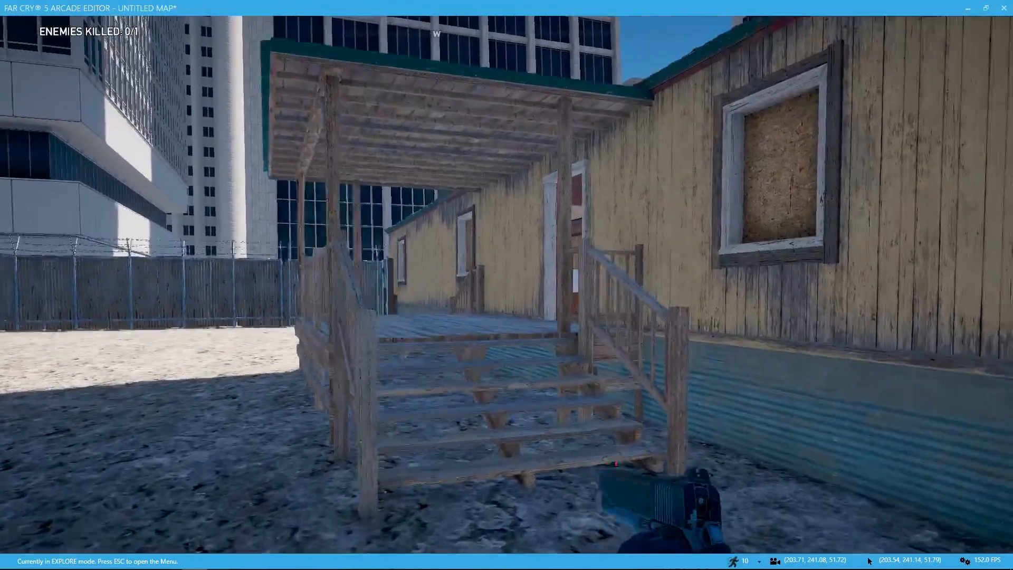
{"action": "key", "text": "w"}
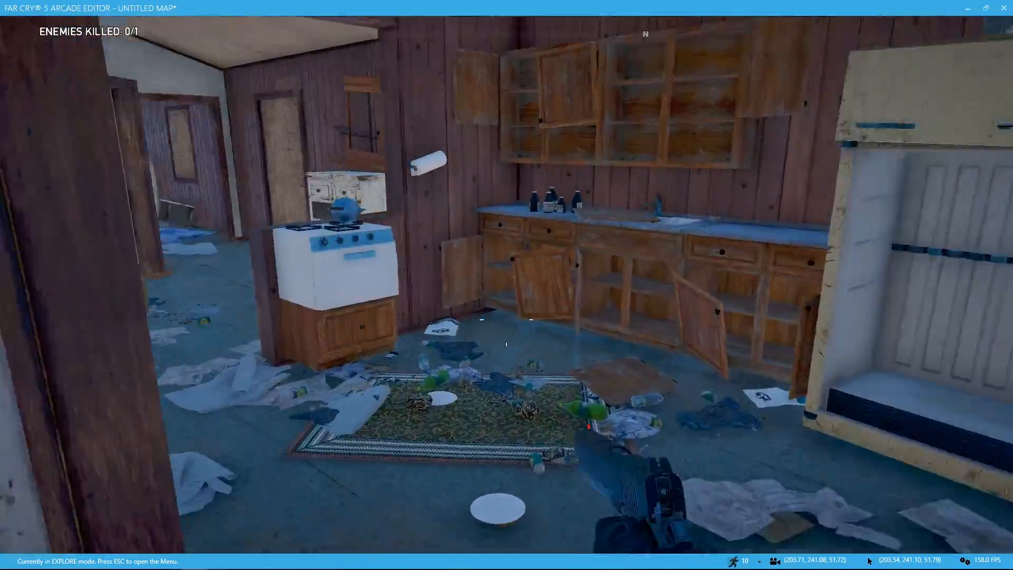
{"action": "key", "text": "w"}
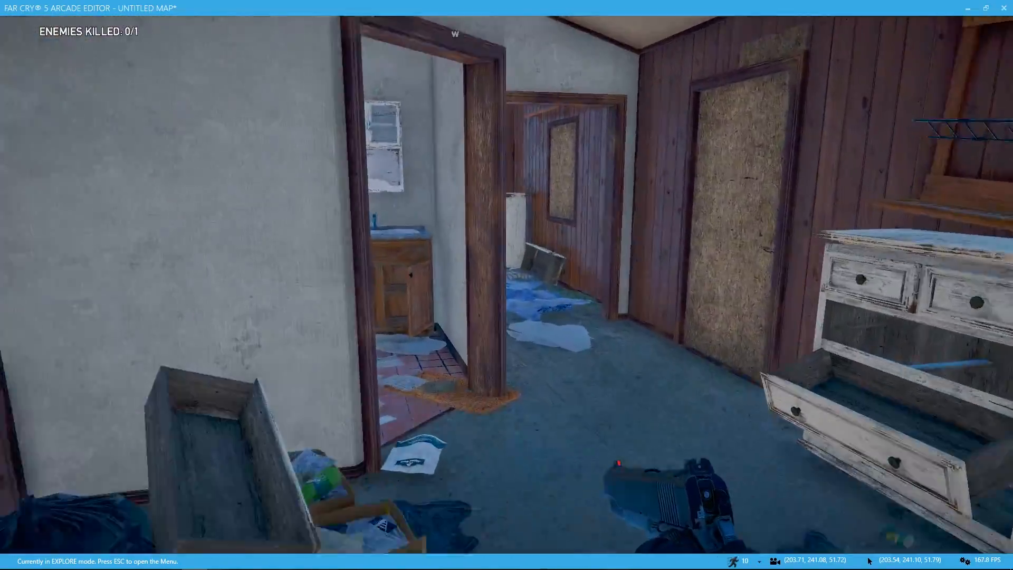
{"action": "key", "text": "w"}
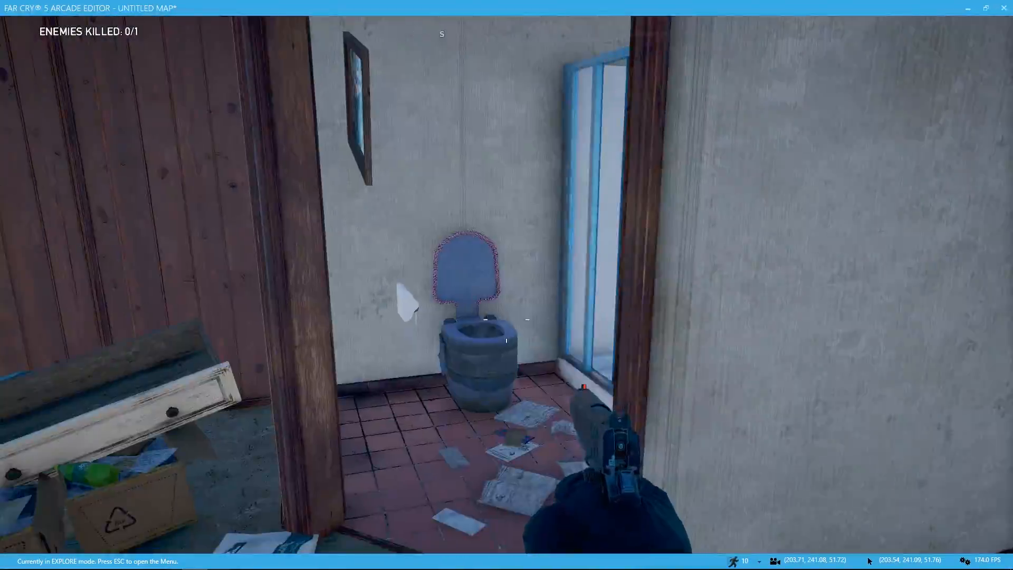
{"action": "key", "text": "w"}
Step: Leave the mobile house and survey the wrecks, buses and alarm tower across the enclosure
{"action": "key", "text": "w"}
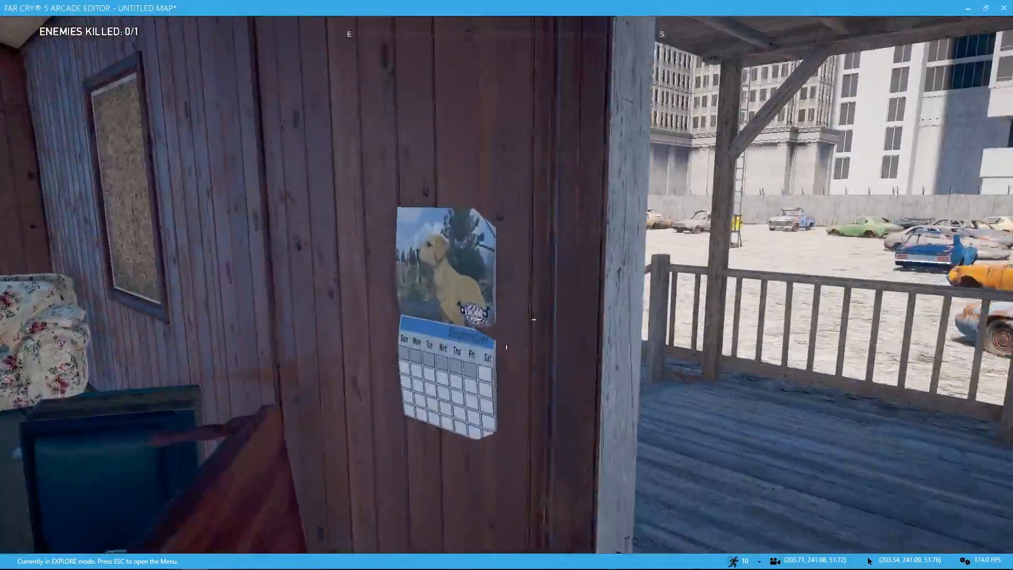
{"action": "key", "text": "w"}
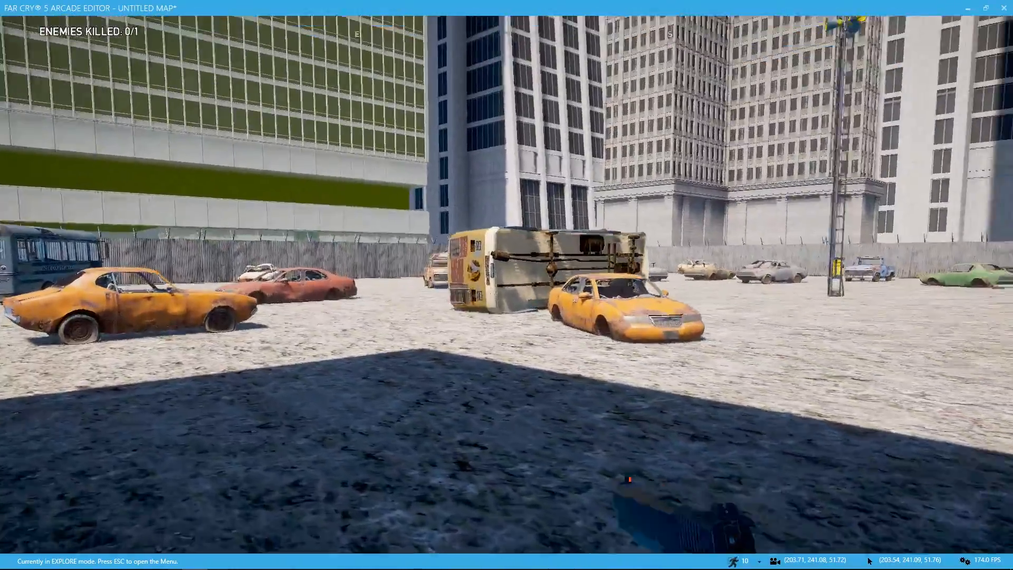
{"action": "key", "text": "w"}
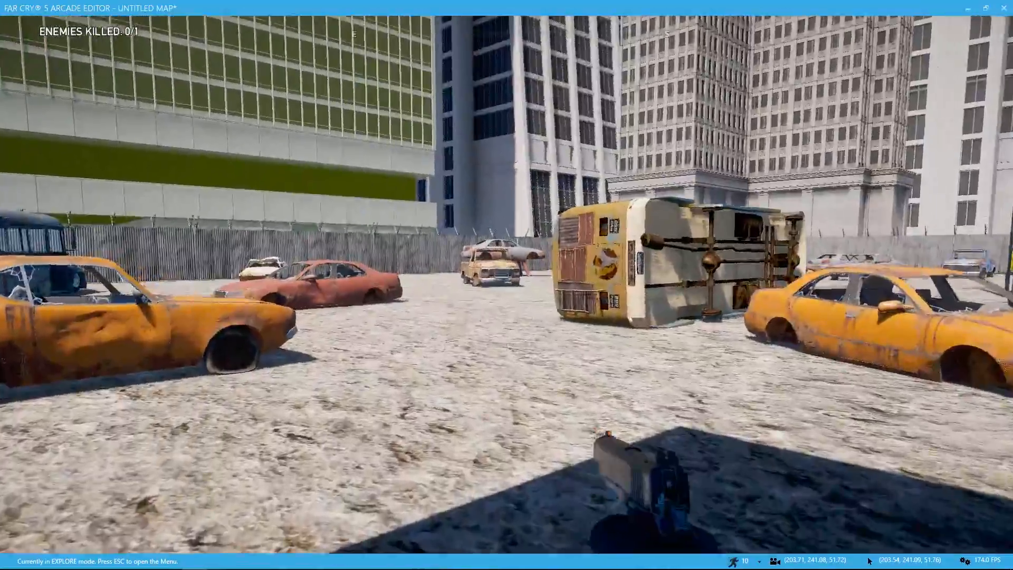
{"action": "key", "text": "w"}
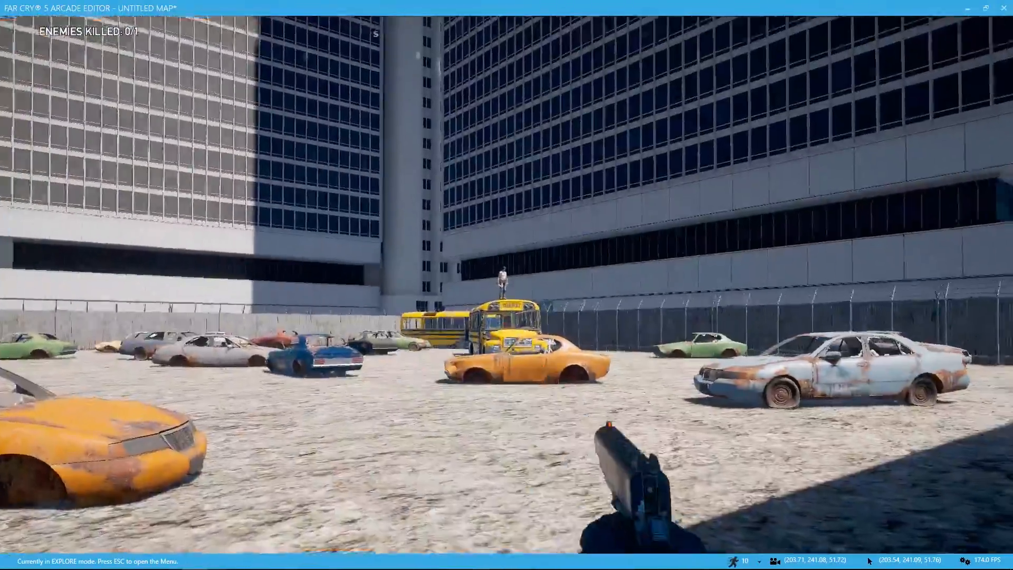
{"action": "key", "text": "w"}
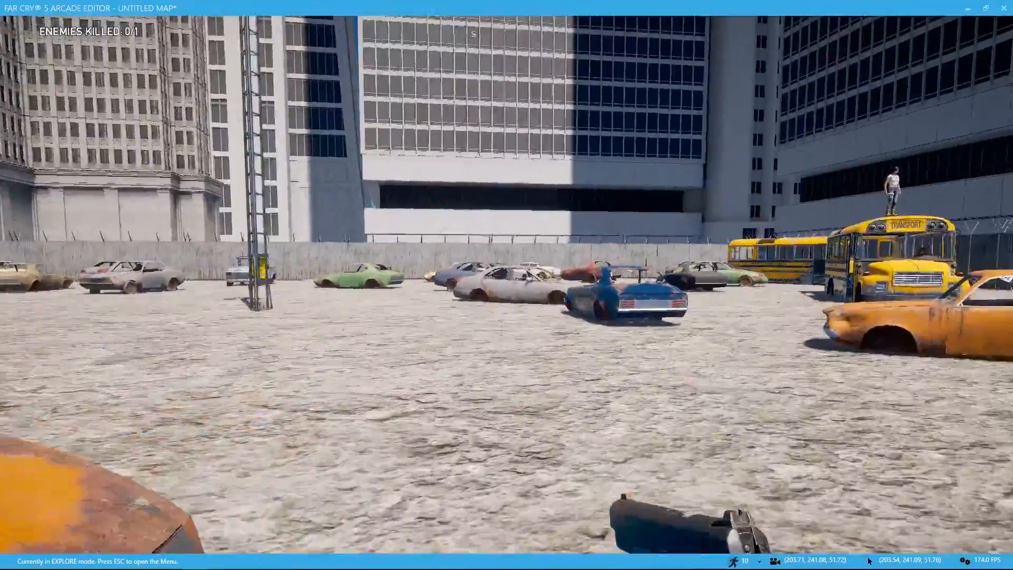
Step: Cross the enclosure past the alarm tower and examine the cover around the yellow buses, mobile house and overturned bus
{"action": "key", "text": "w"}
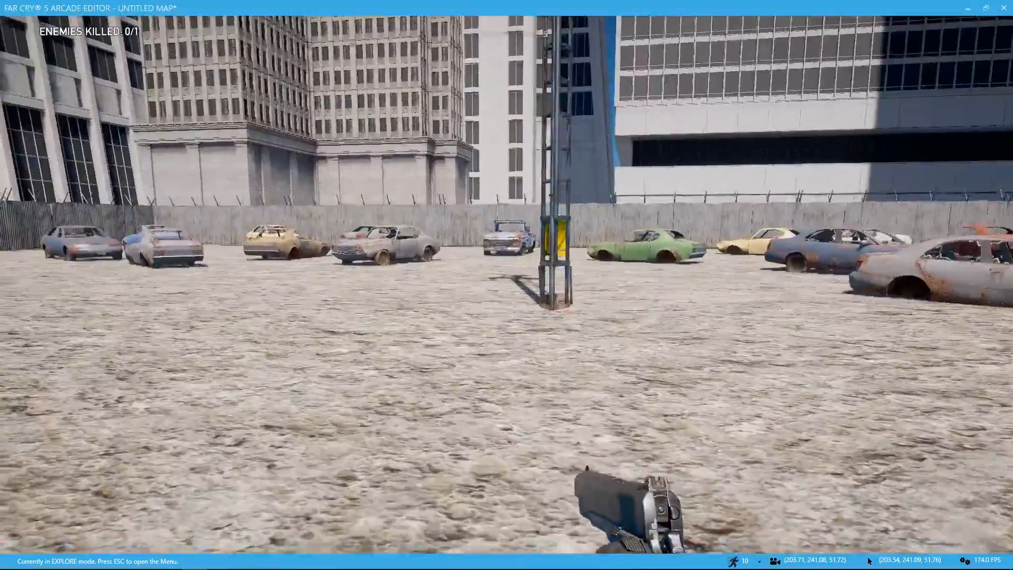
{"action": "key", "text": "w"}
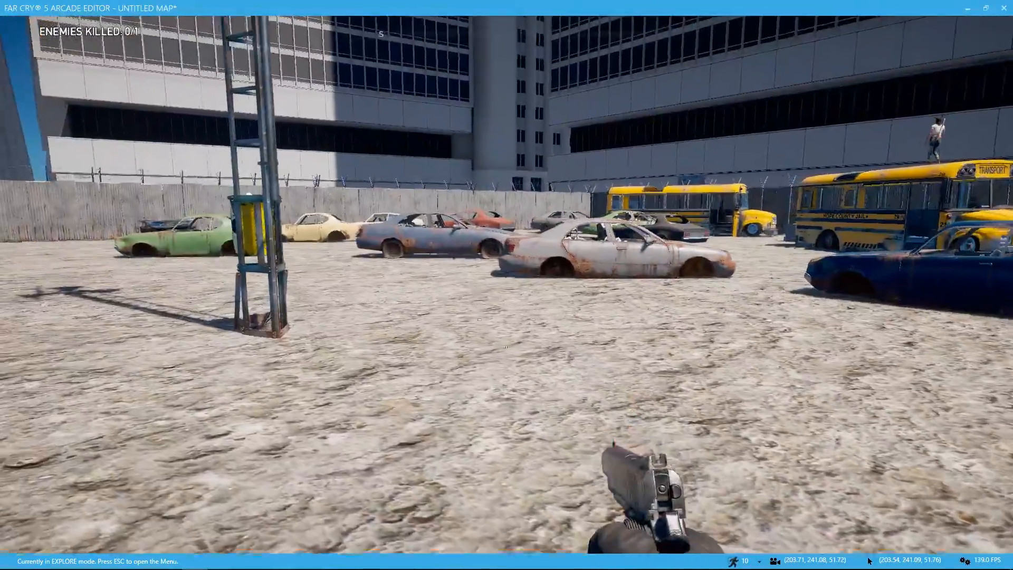
{"action": "key", "text": "w"}
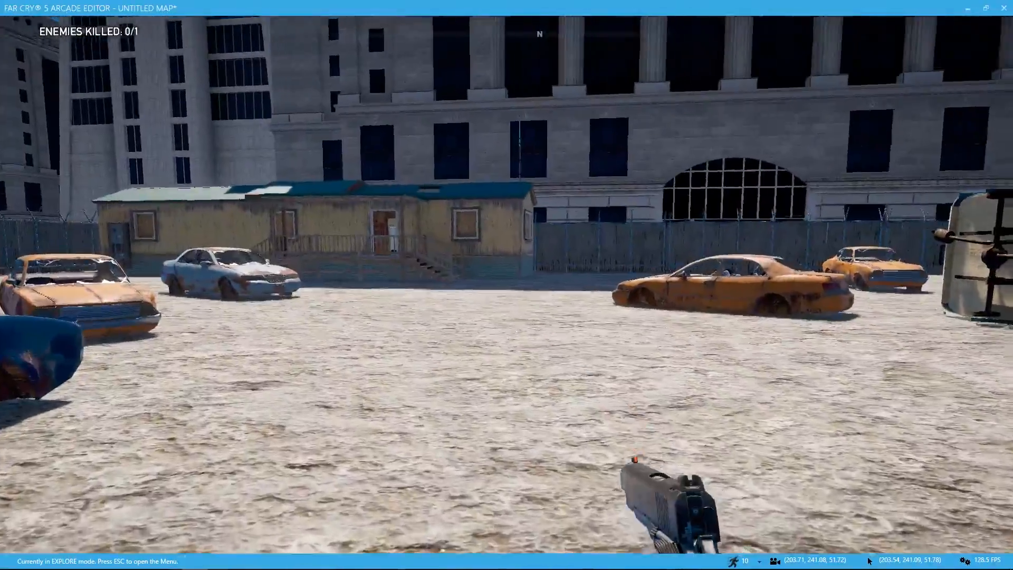
{"action": "key", "text": "w"}
{"action": "right_click", "coordinate": [507, 285]}
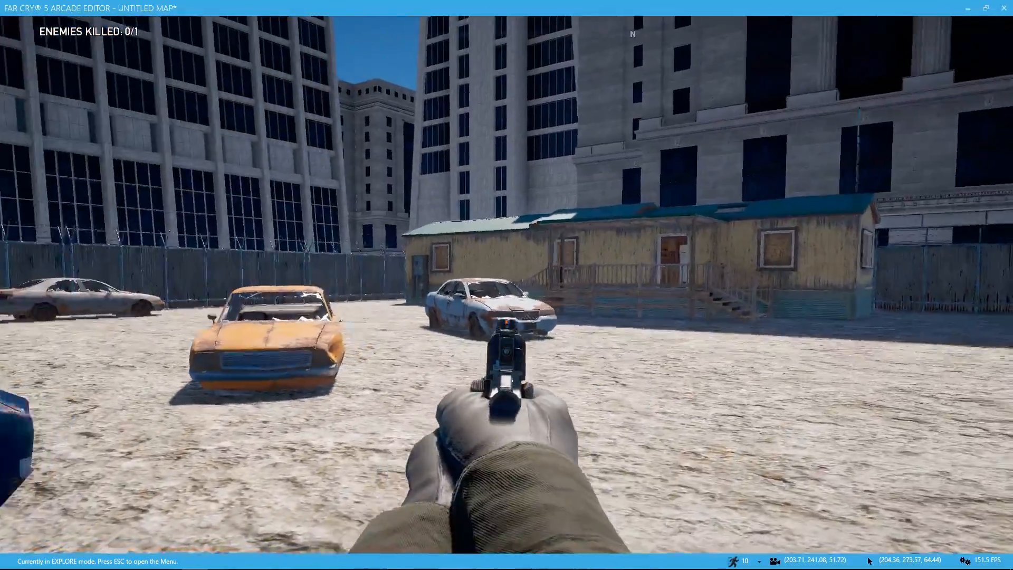
{"action": "key", "text": "w"}
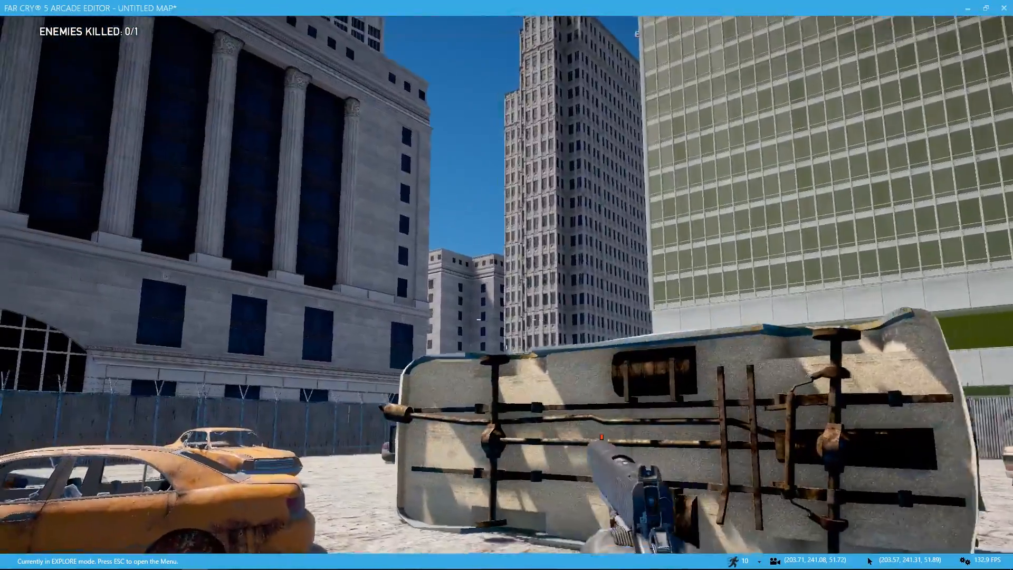
{"action": "key", "text": "w"}
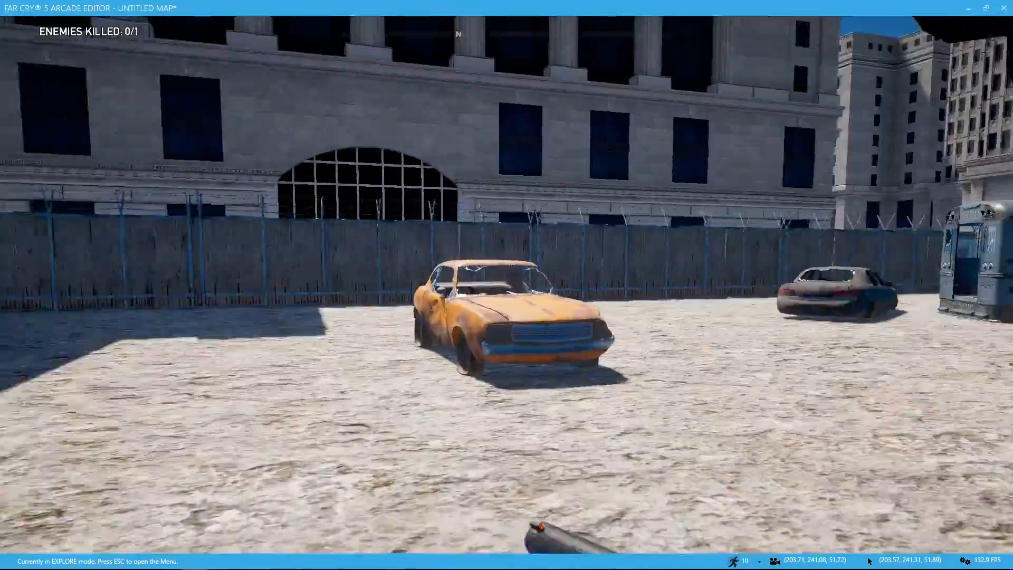
Step: Approach the blue transport bus near the fence corner, climb onto its roof and survey the surrounding wrecks from above
{"action": "key", "text": "w"}
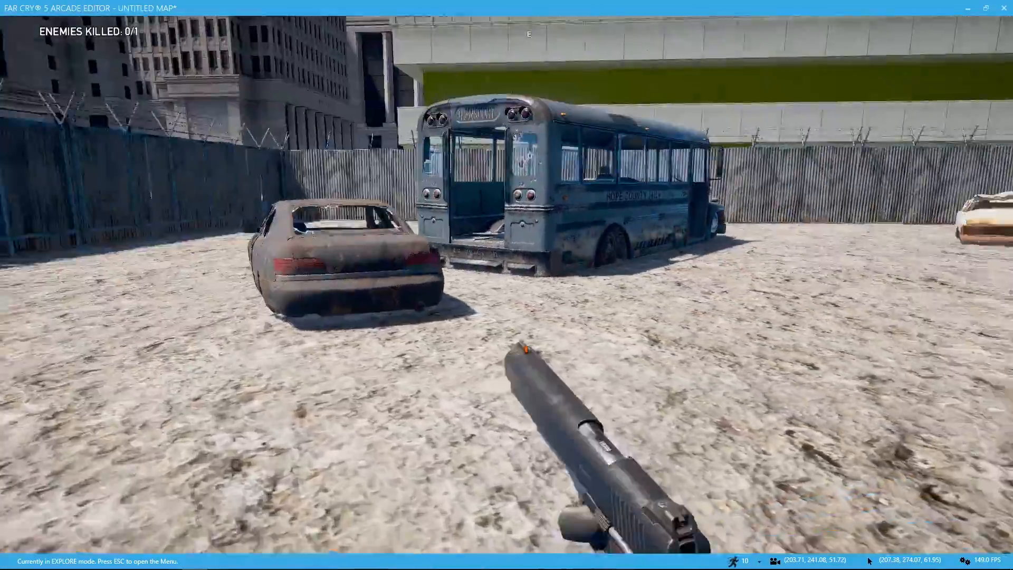
{"action": "key", "text": "w"}
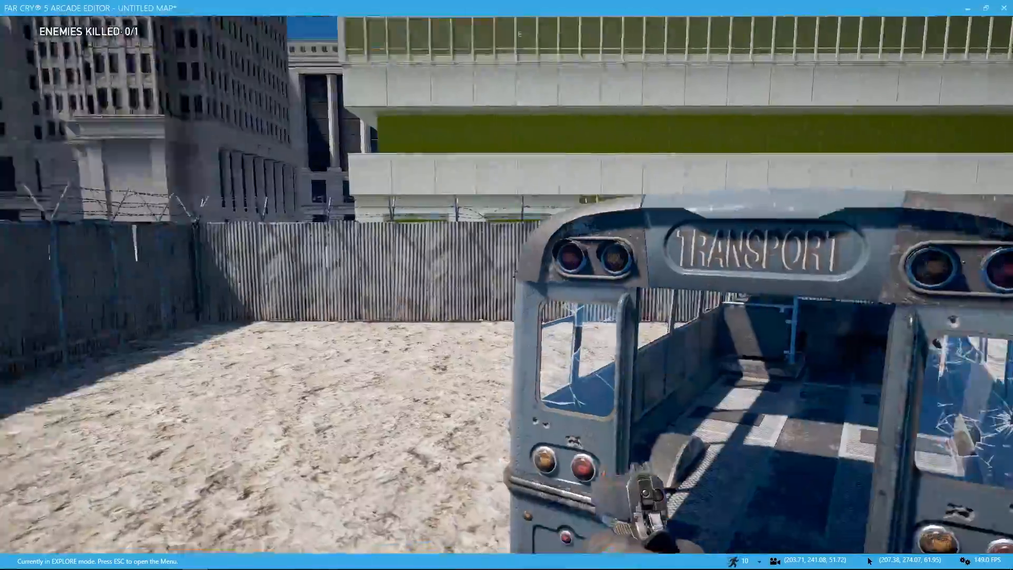
{"action": "key", "text": "space"}
{"action": "key", "text": "w"}
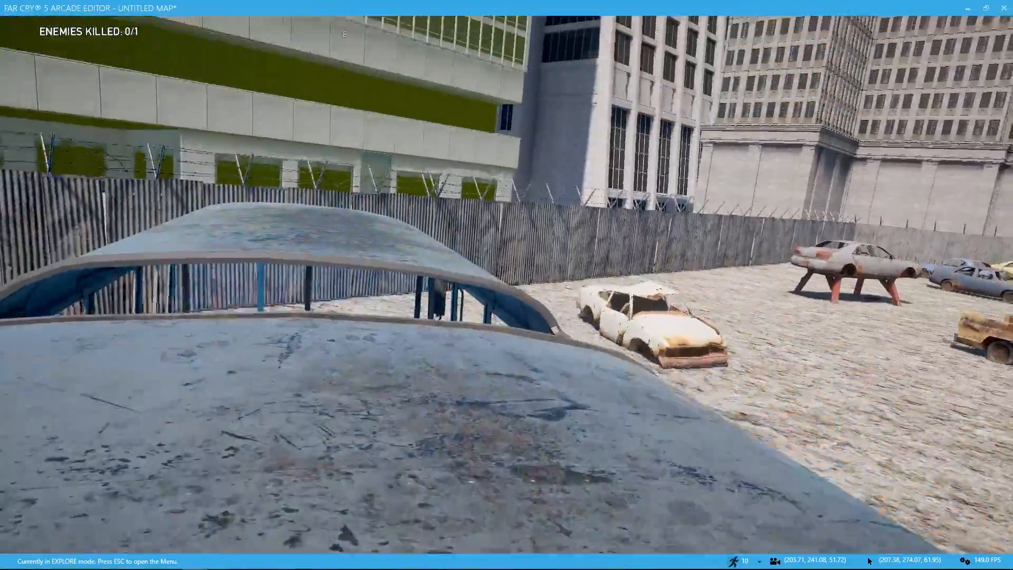
{"action": "key", "text": "space"}
{"action": "key", "text": "w"}
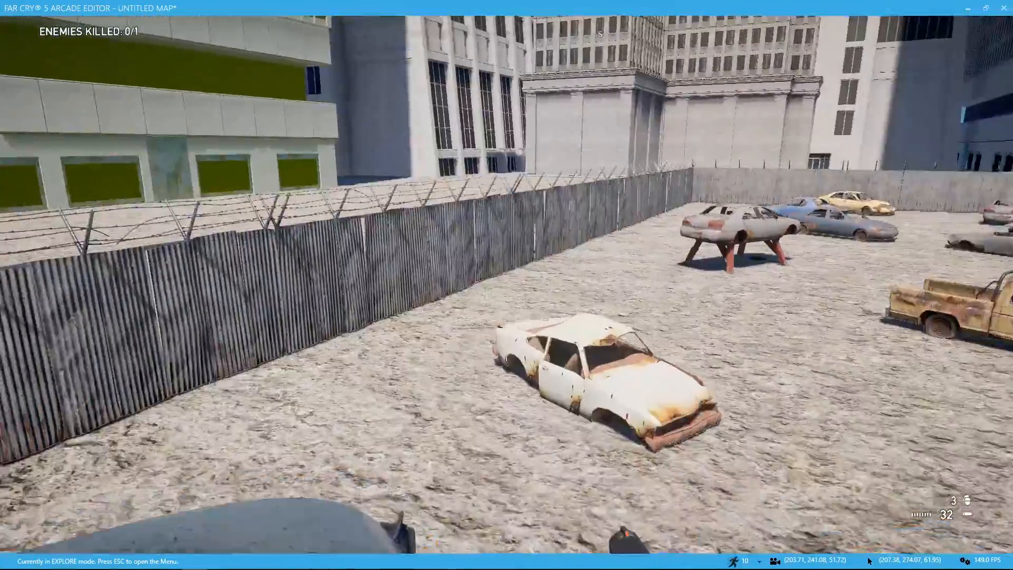